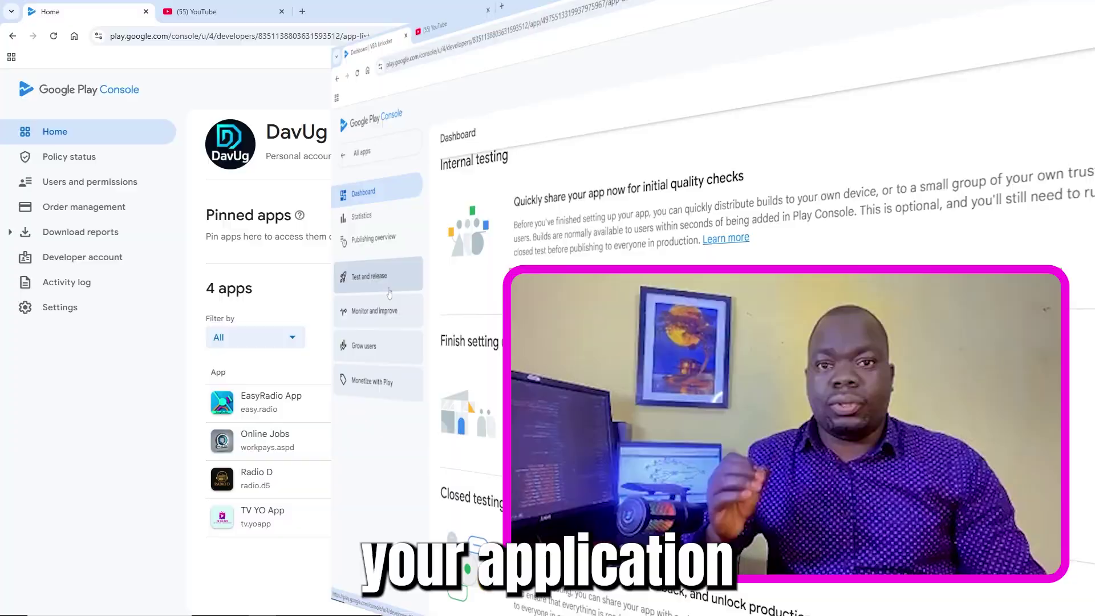
Step: Start a new app named 'VBA Unlocker' with English (United States) as the default language
scroll(362, 265, "down", 1)
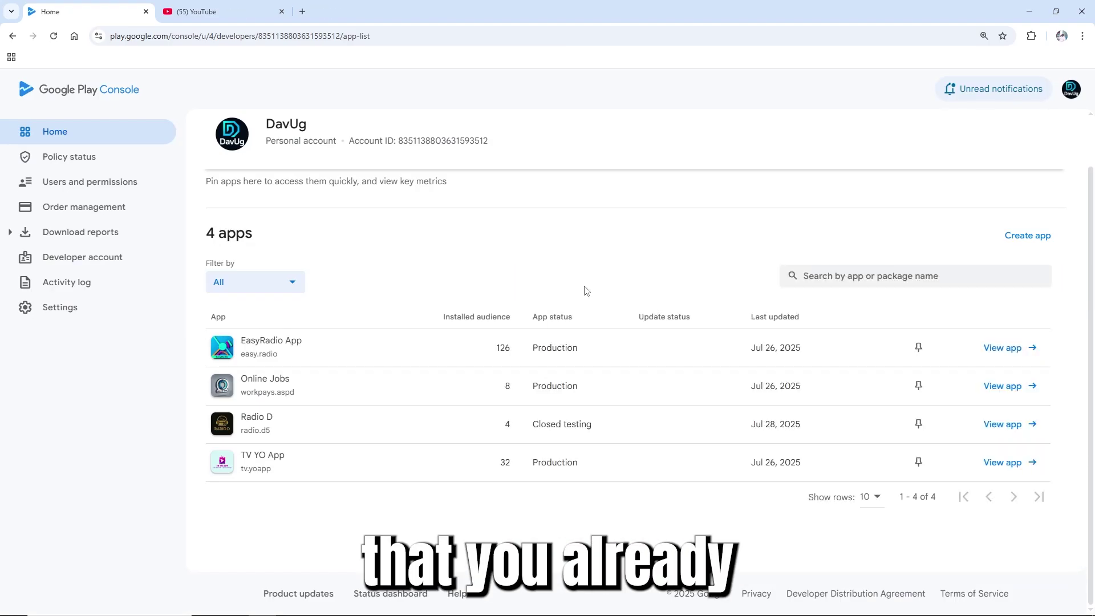
scroll(497, 330, "up", 1)
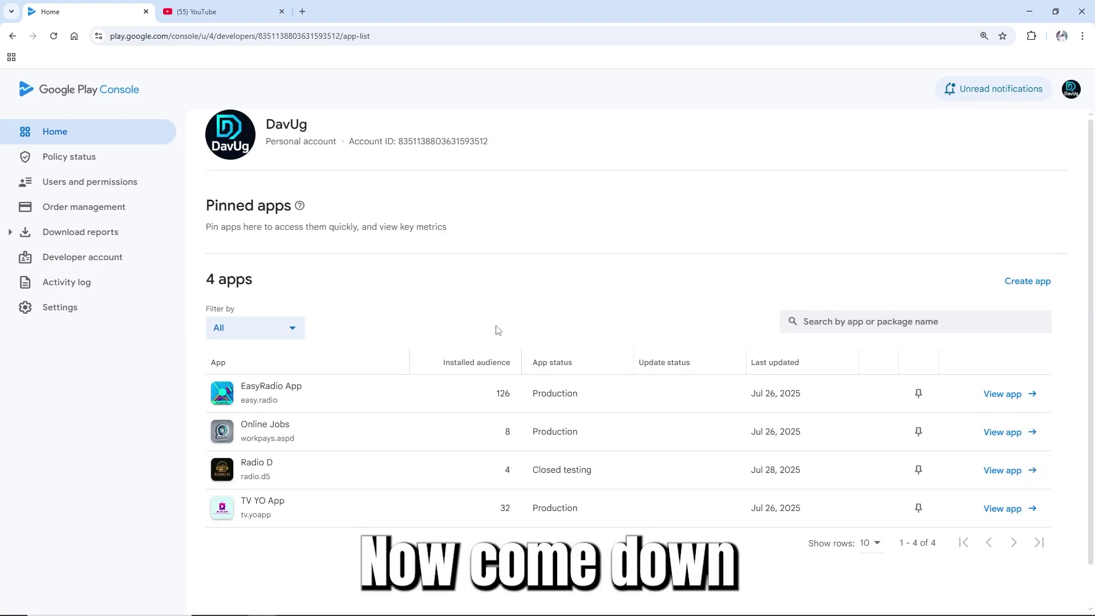
left_click(1034, 293)
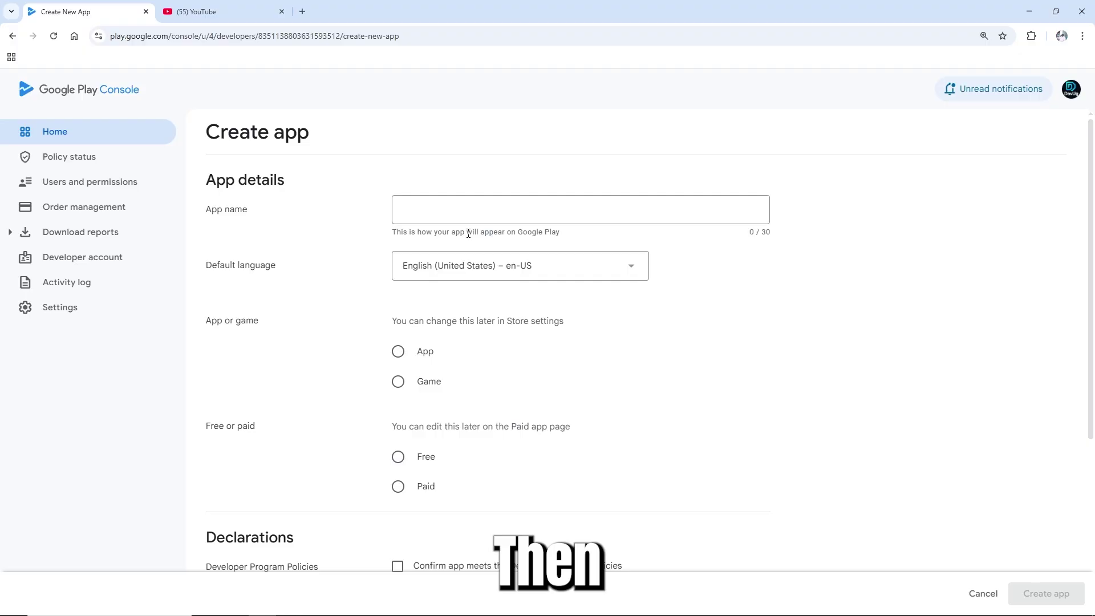
left_click(463, 212)
type("VBA Unlocker")
left_click(520, 265)
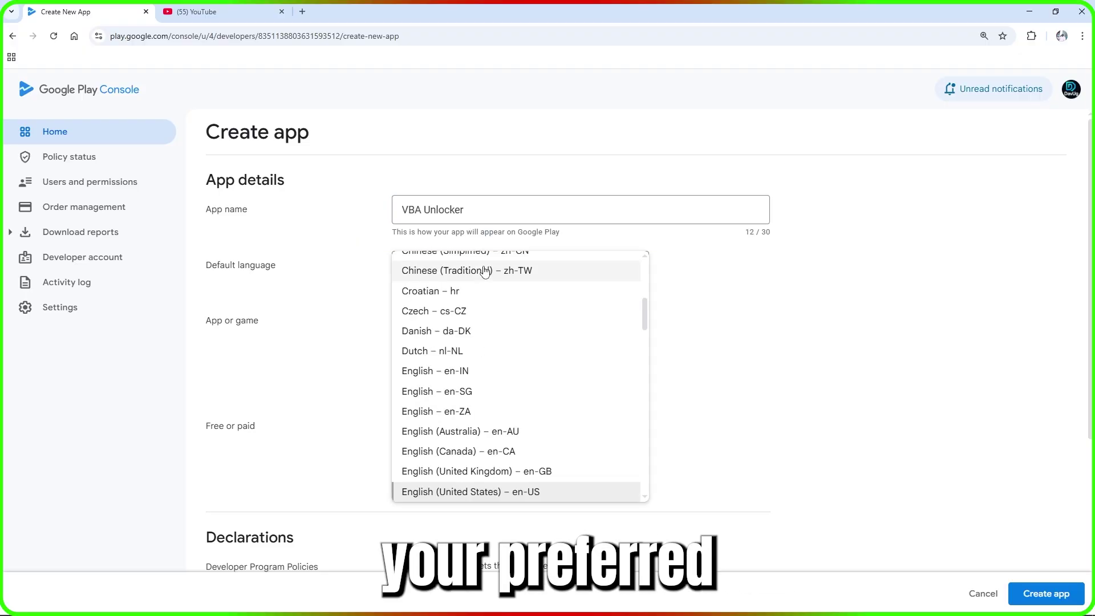
left_click(519, 538)
Step: Mark it as a free app, not a game, and accept the US export laws declaration
scroll(494, 289, "down", 1)
left_click(494, 288)
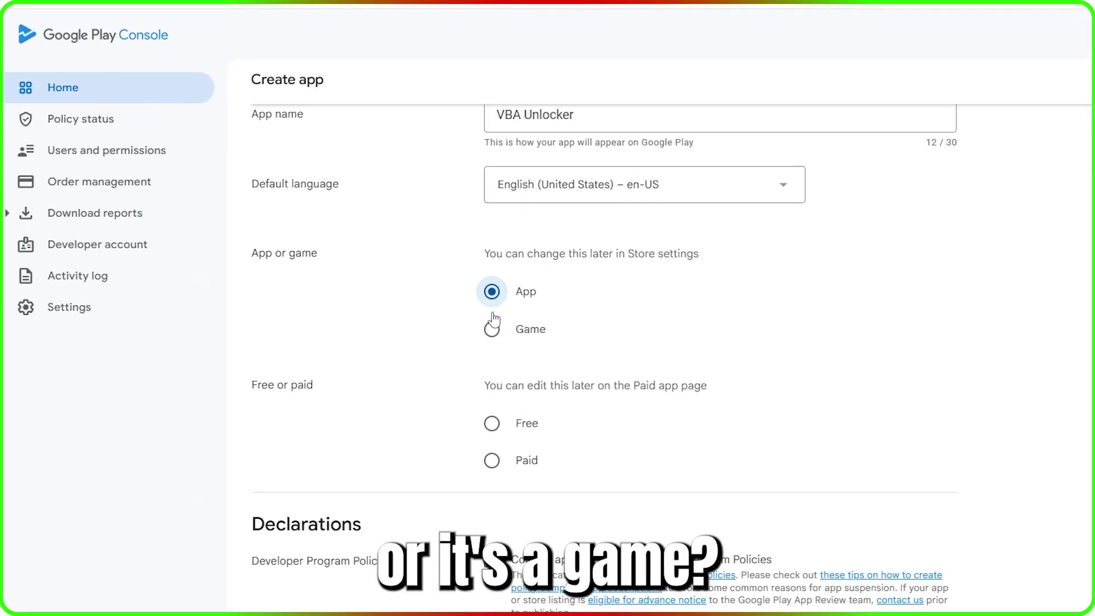
scroll(516, 350, "down", 2)
left_click(491, 282)
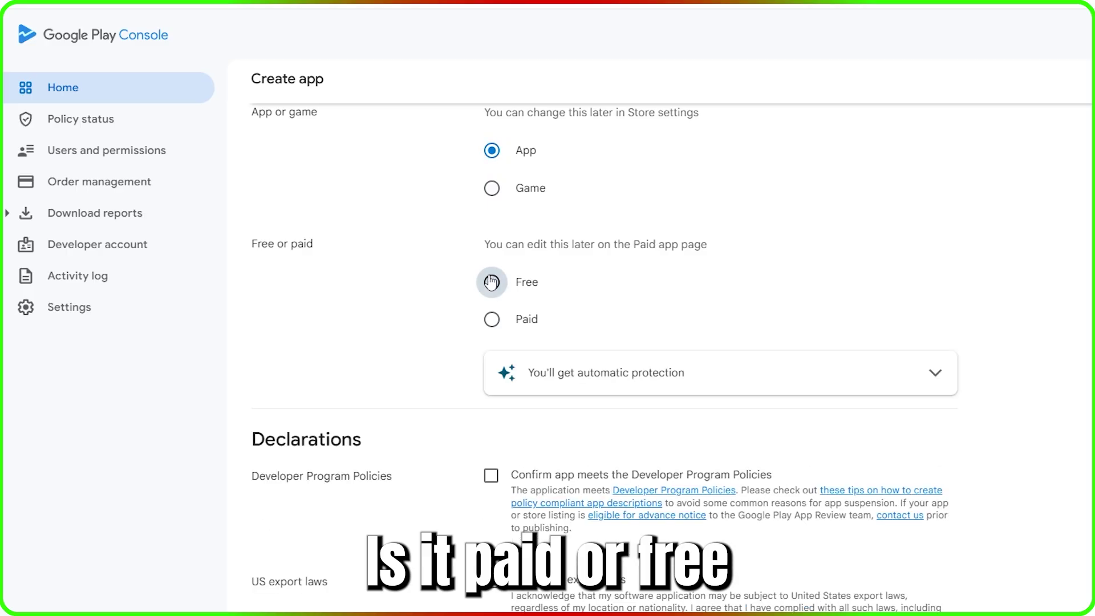
scroll(944, 354, "down", 1)
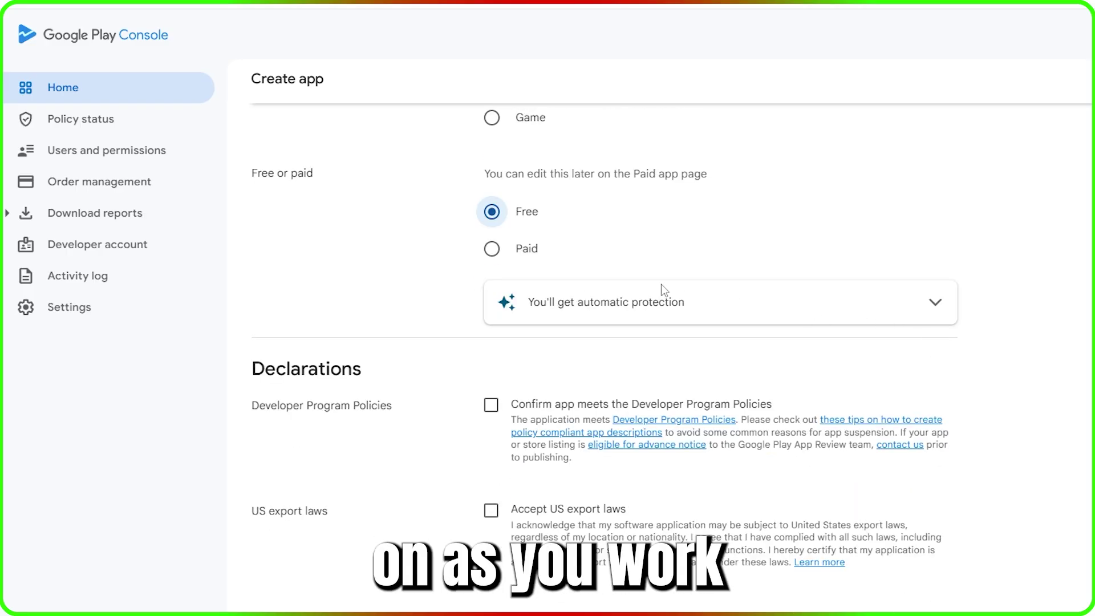
scroll(661, 284, "down", 1)
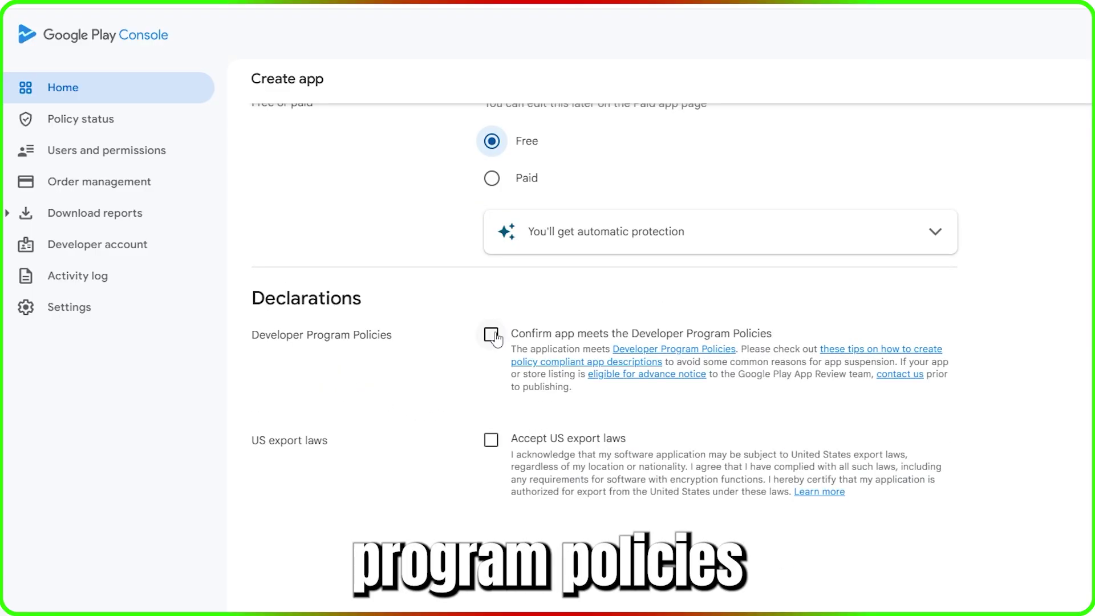
scroll(502, 358, "down", 1)
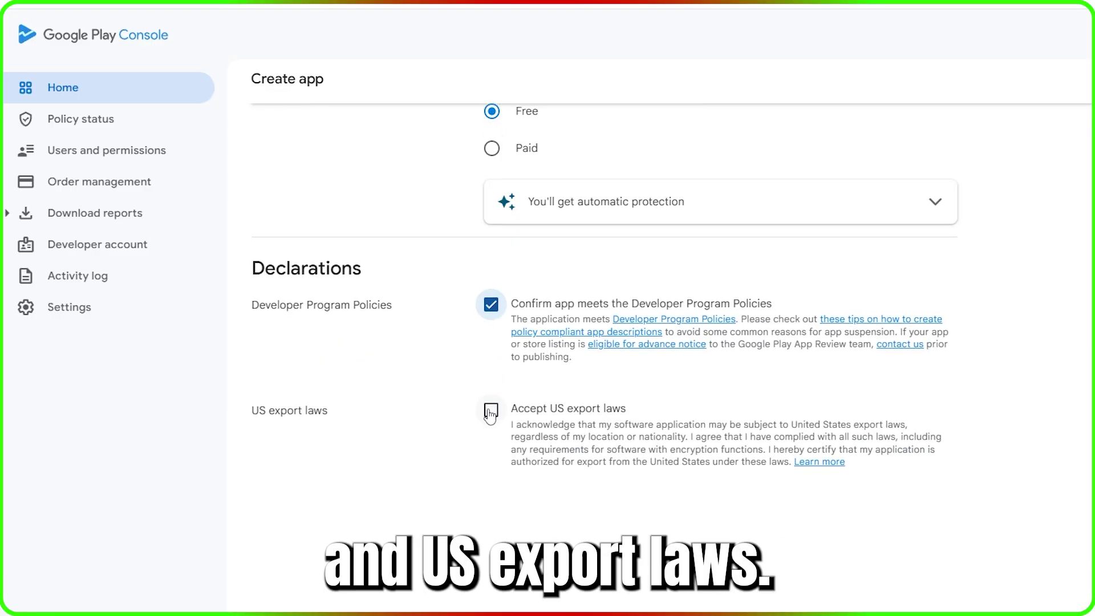
left_click(490, 411)
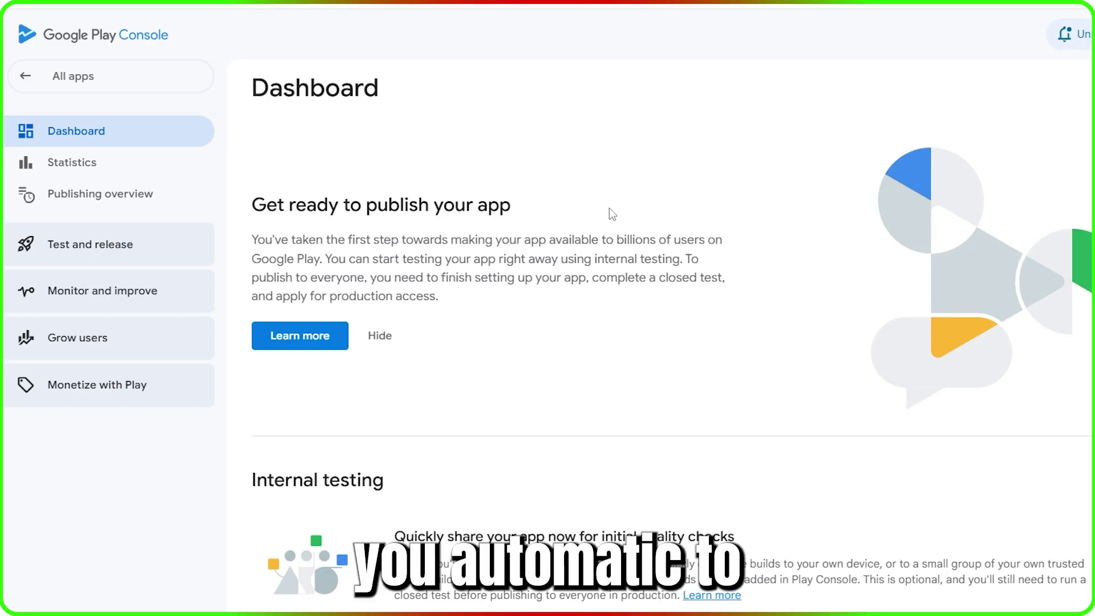
scroll(558, 235, "down", 3)
scroll(558, 234, "up", 3)
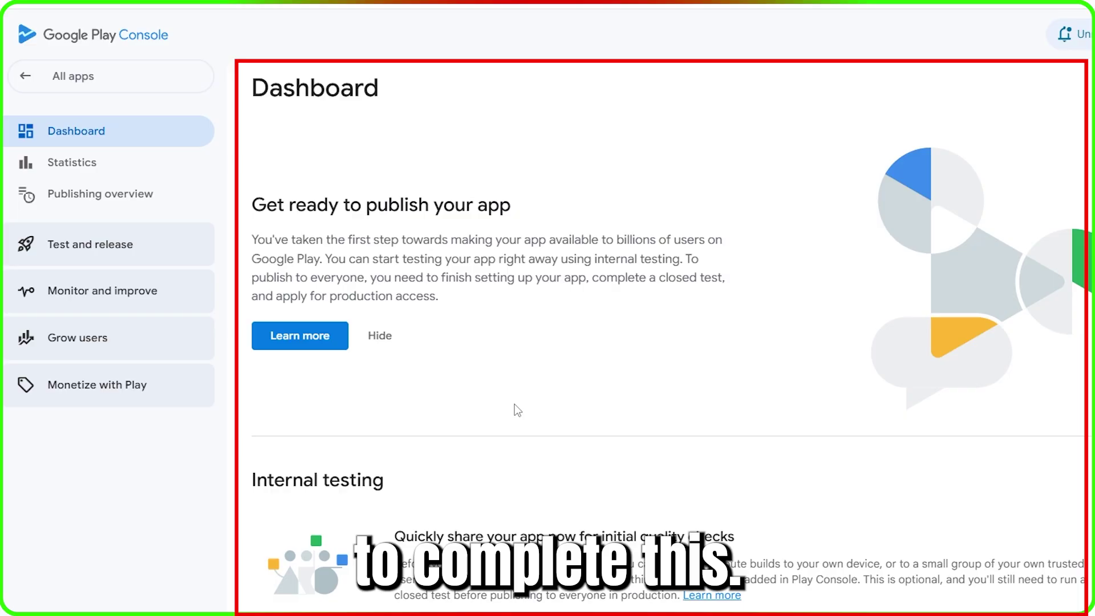
scroll(518, 411, "down", 4)
scroll(518, 408, "up", 4)
scroll(485, 311, "down", 3)
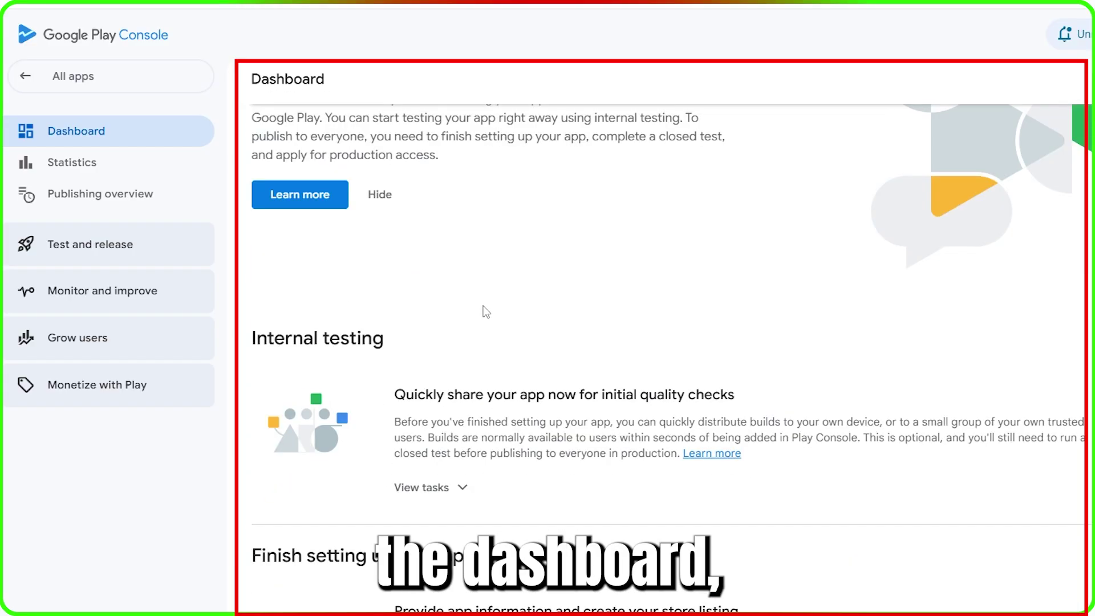
scroll(486, 312, "down", 3)
scroll(378, 244, "down", 3)
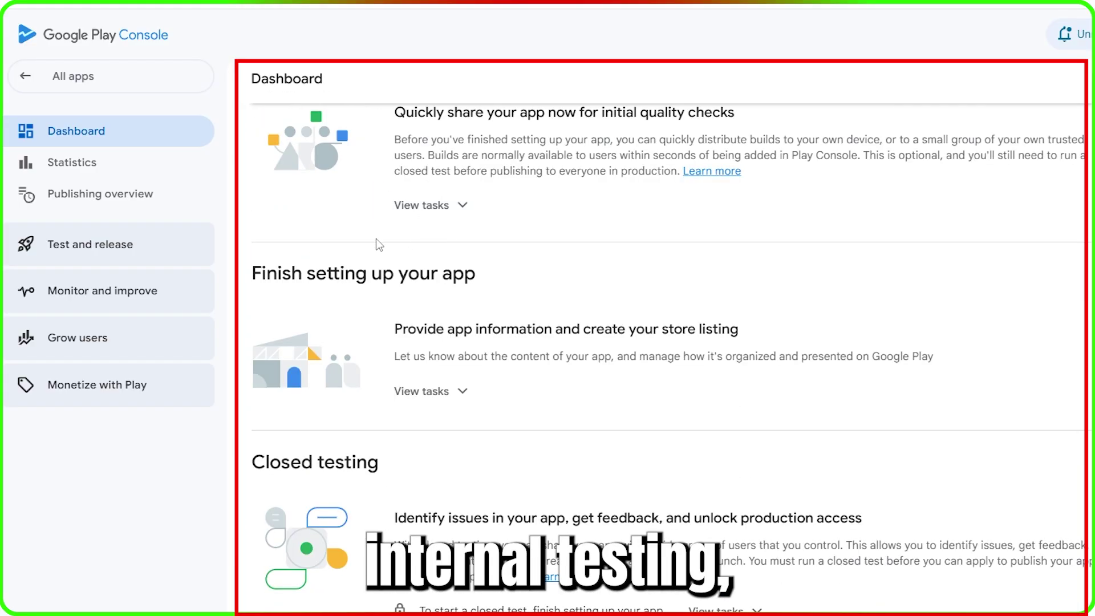
scroll(418, 355, "down", 3)
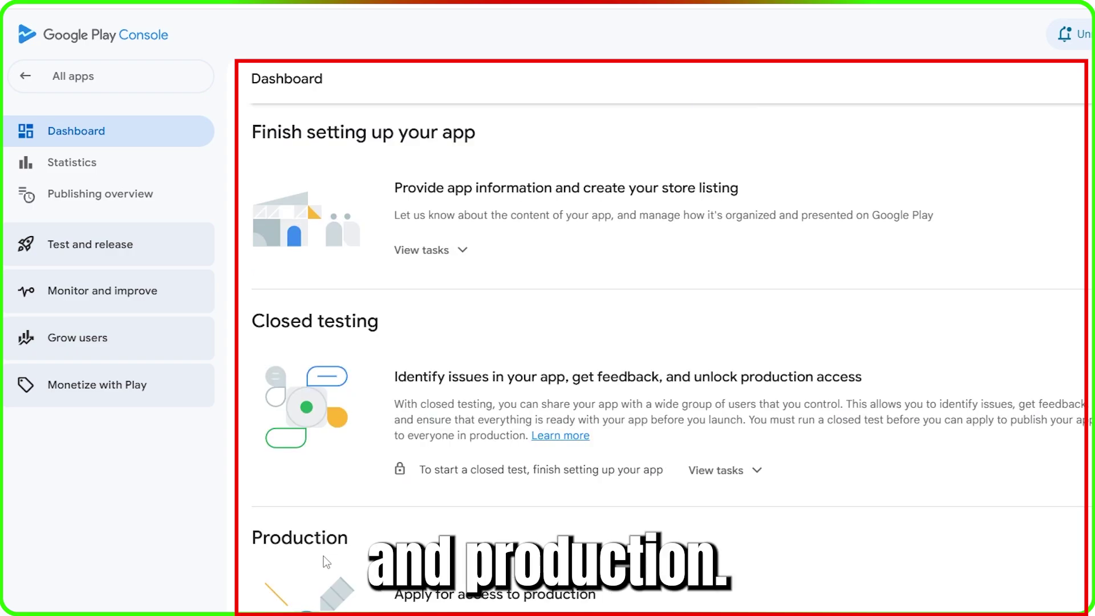
scroll(347, 534, "down", 5)
scroll(406, 489, "up", 12)
left_click_drag(383, 268, 254, 269)
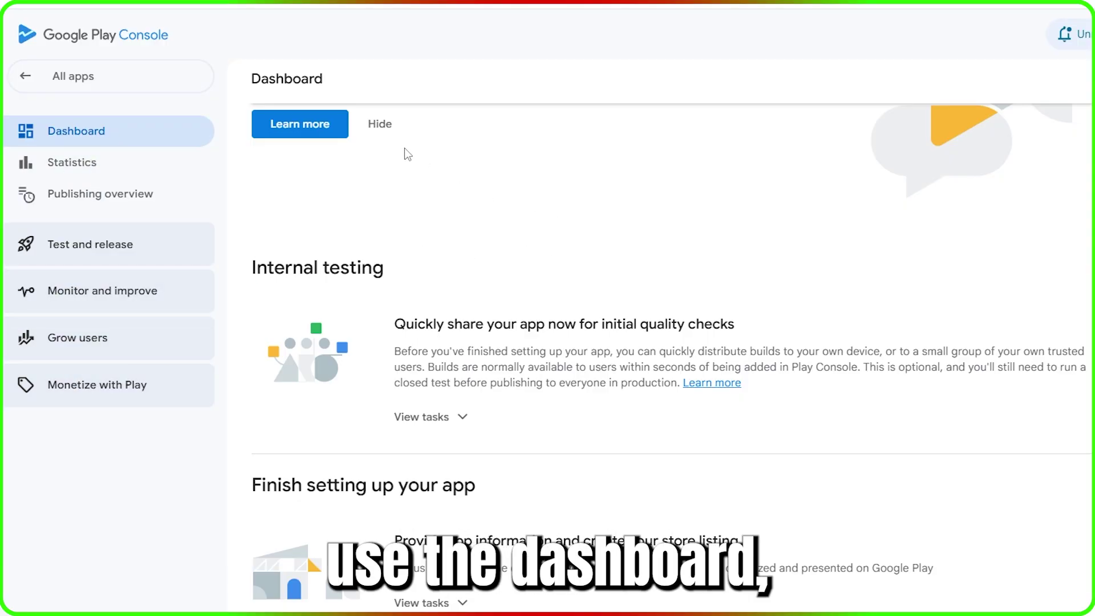
scroll(410, 160, "up", 3)
scroll(421, 176, "down", 3)
scroll(463, 439, "down", 2)
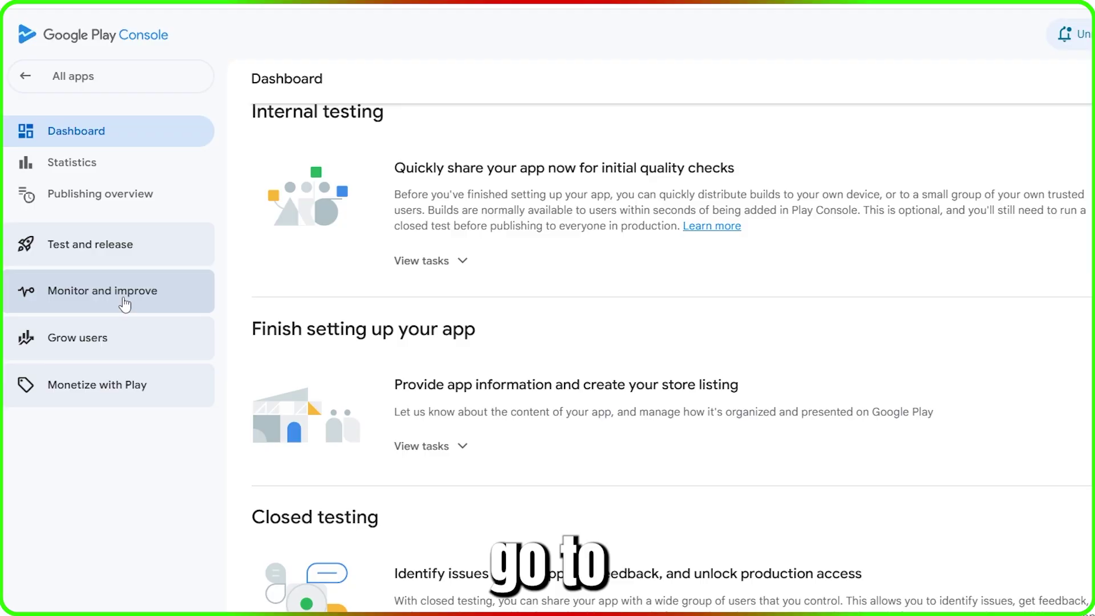
left_click(124, 303)
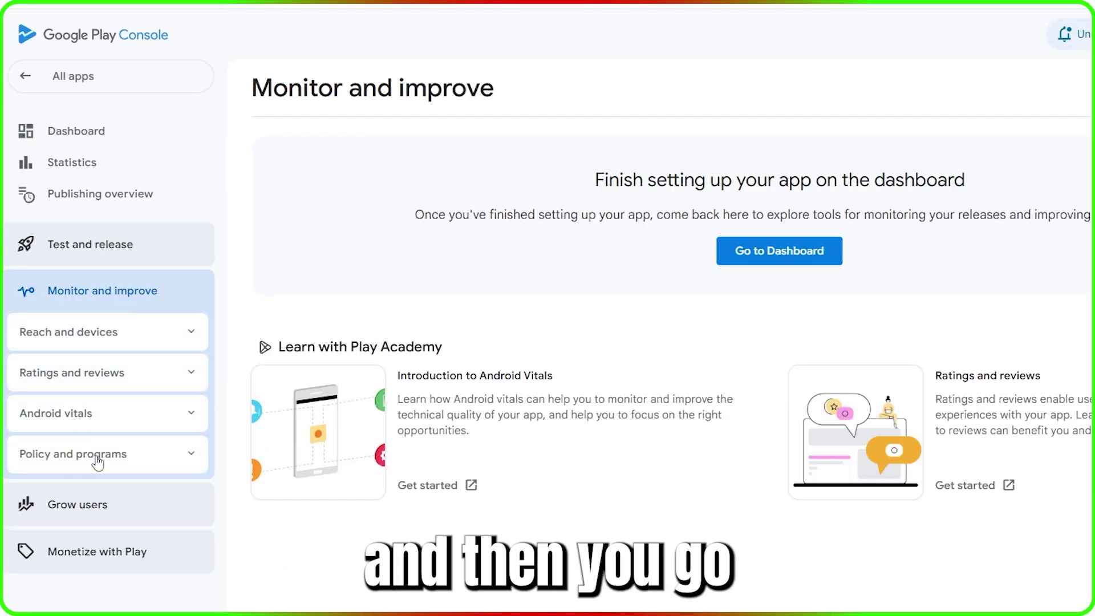
left_click(169, 466)
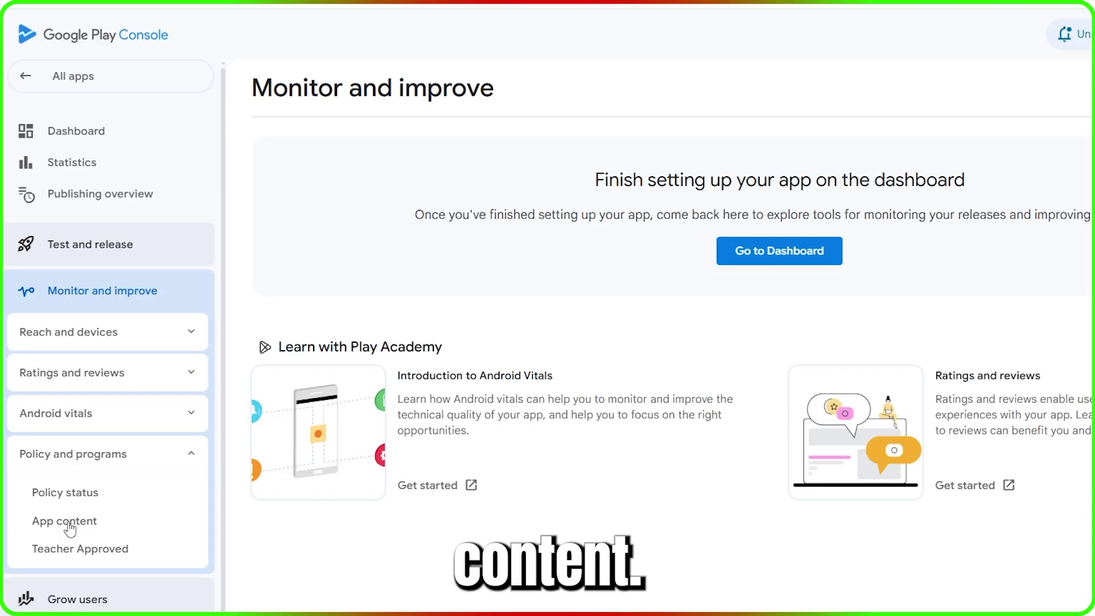
left_click(35, 521)
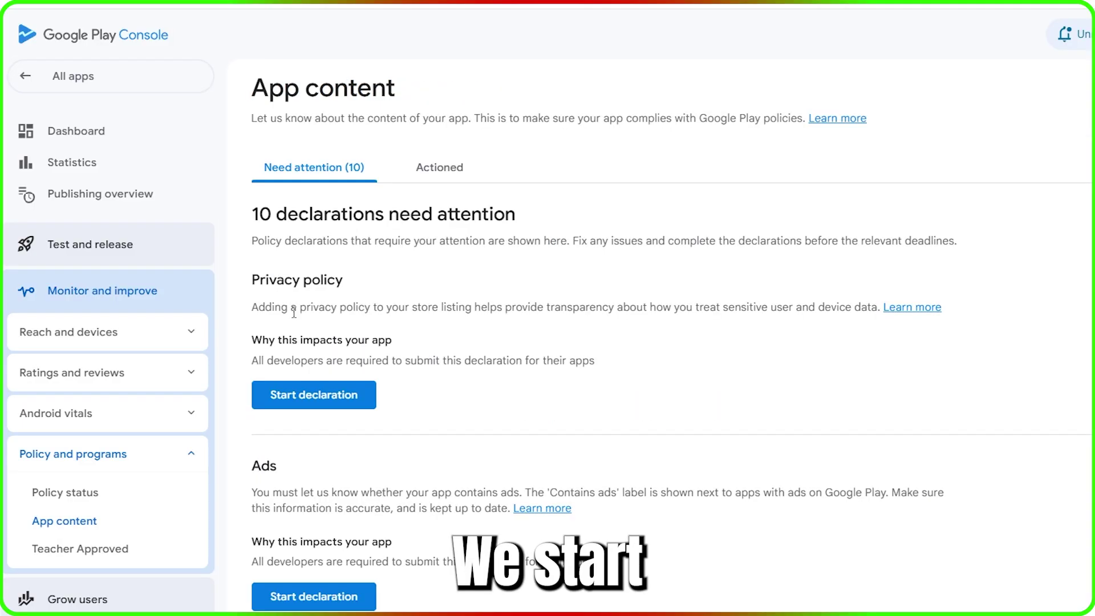
left_click(327, 398)
left_click(391, 255)
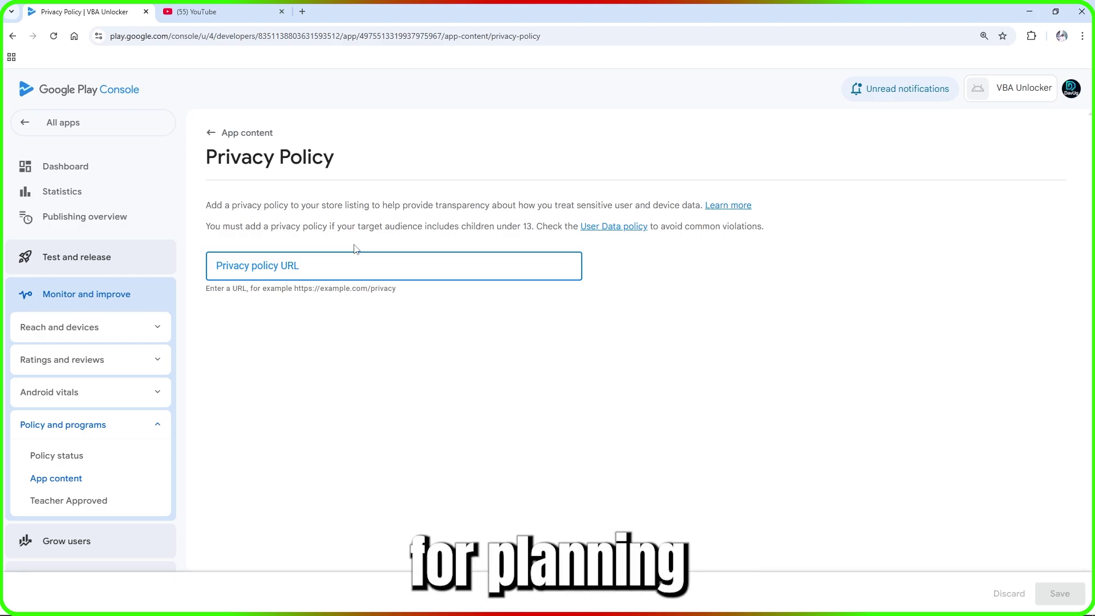
type("arosoft.io/privacy")
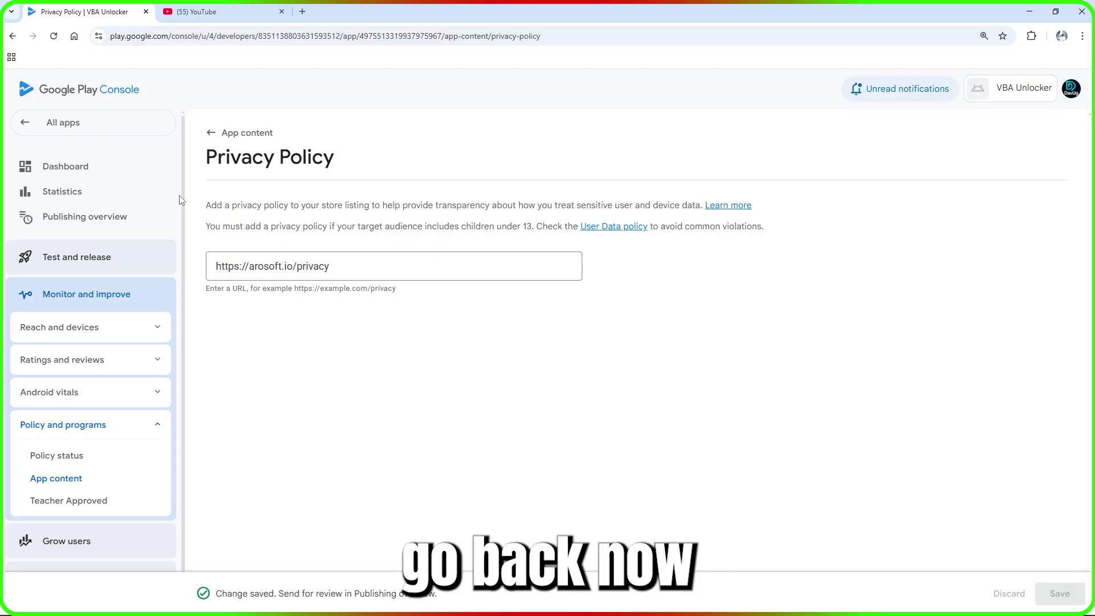
Step: Declare and save that the app contains ads
left_click(210, 137)
left_click(325, 456)
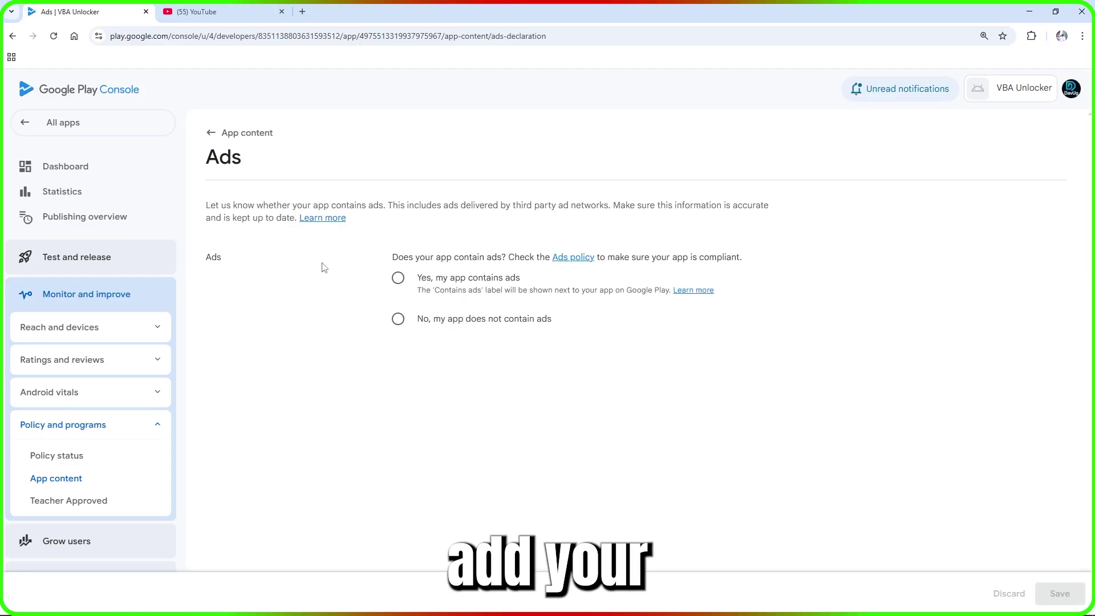
left_click(398, 278)
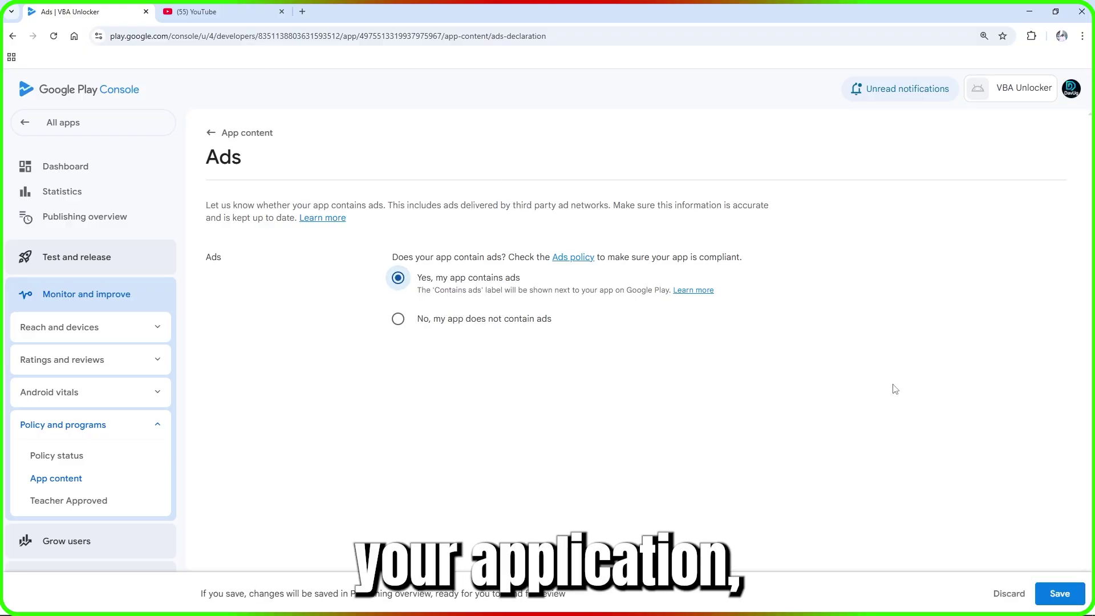
left_click(1059, 594)
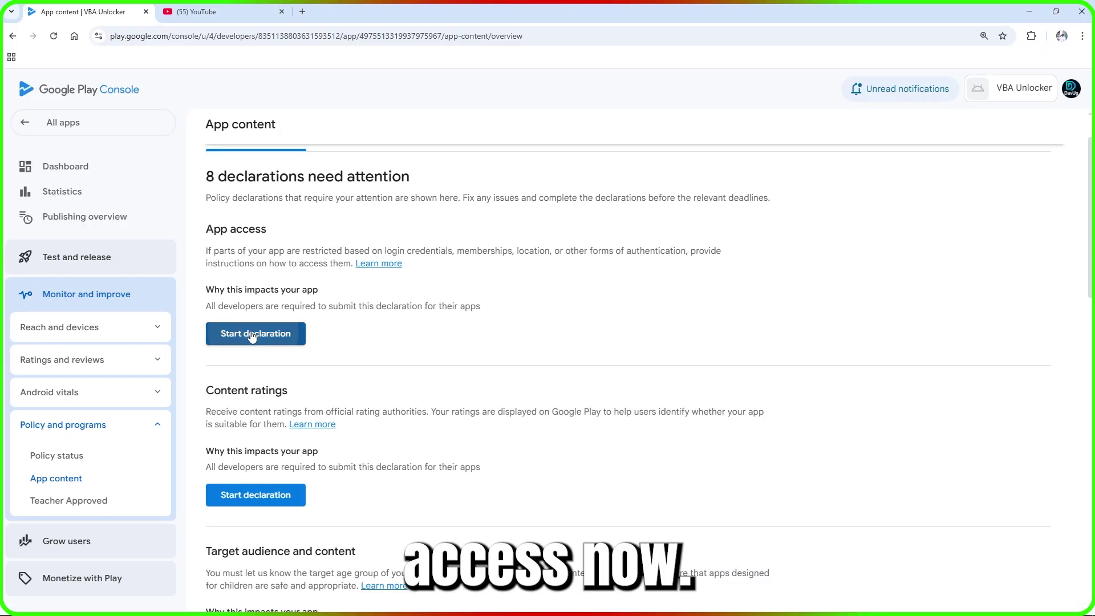
Step: Declare all app functionality available without access restrictions and save it
left_click(251, 331)
scroll(251, 332, "down", 1)
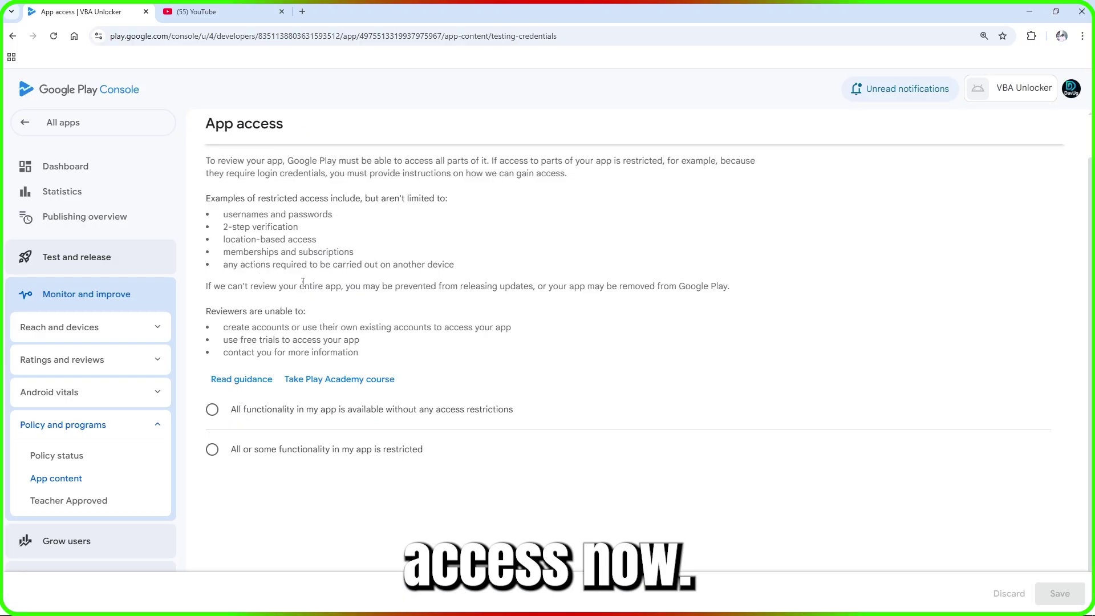
left_click(239, 420)
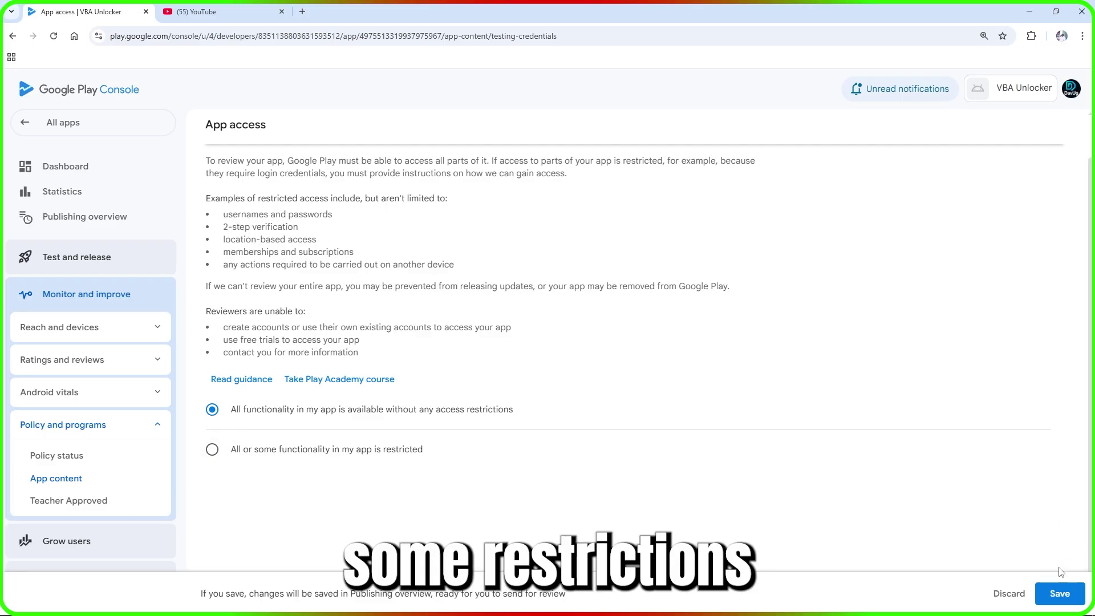
left_click(1059, 593)
scroll(357, 188, "up", 1)
left_click(224, 137)
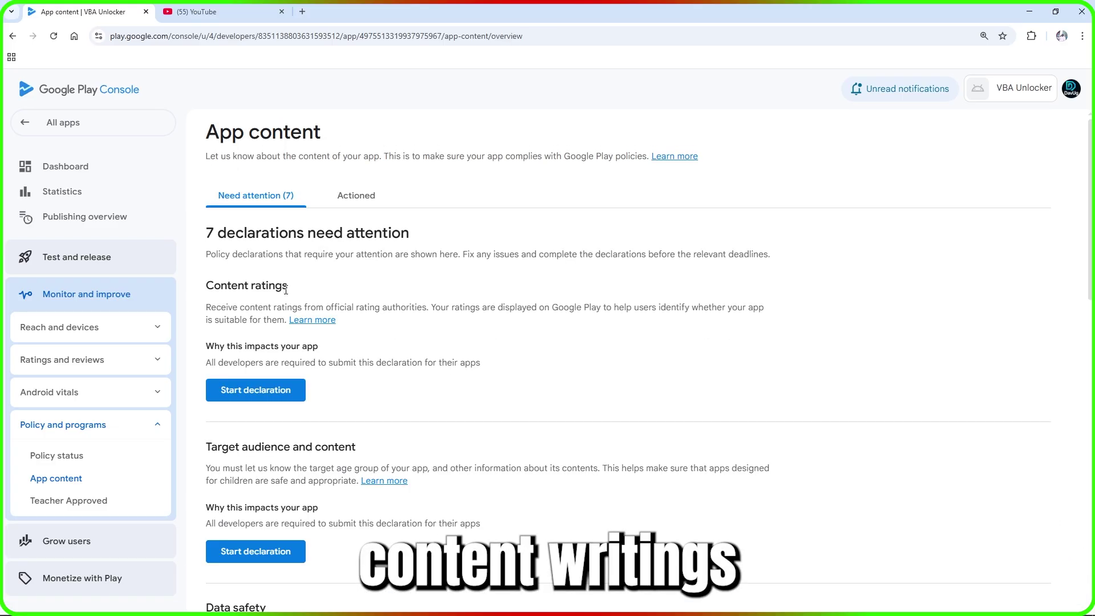
Step: Begin the content ratings questionnaire and paste in the contact e-mail address
left_click(262, 388)
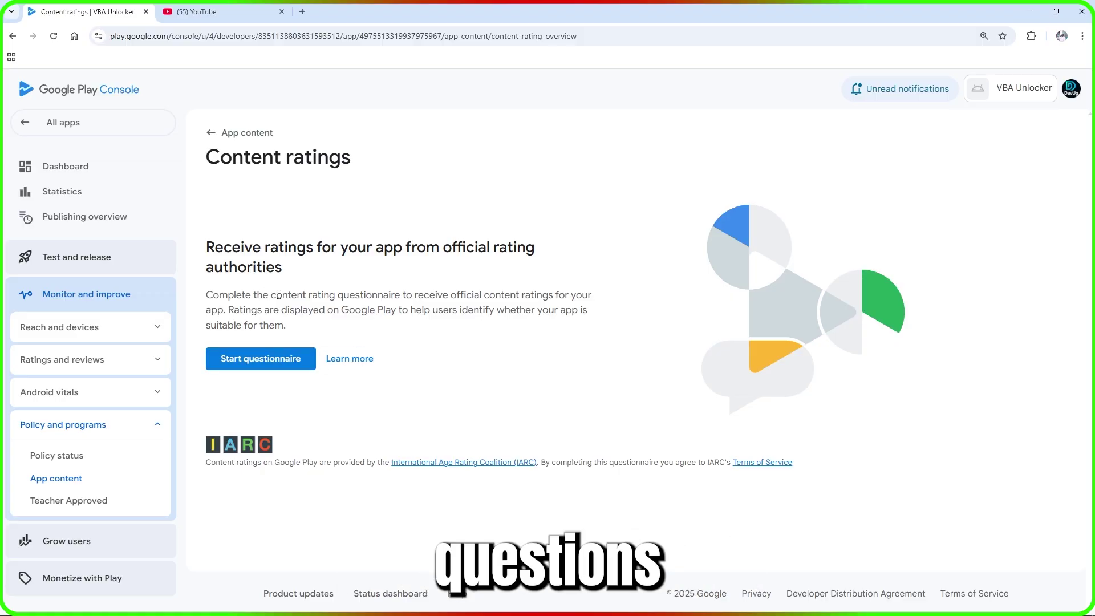
left_click(249, 359)
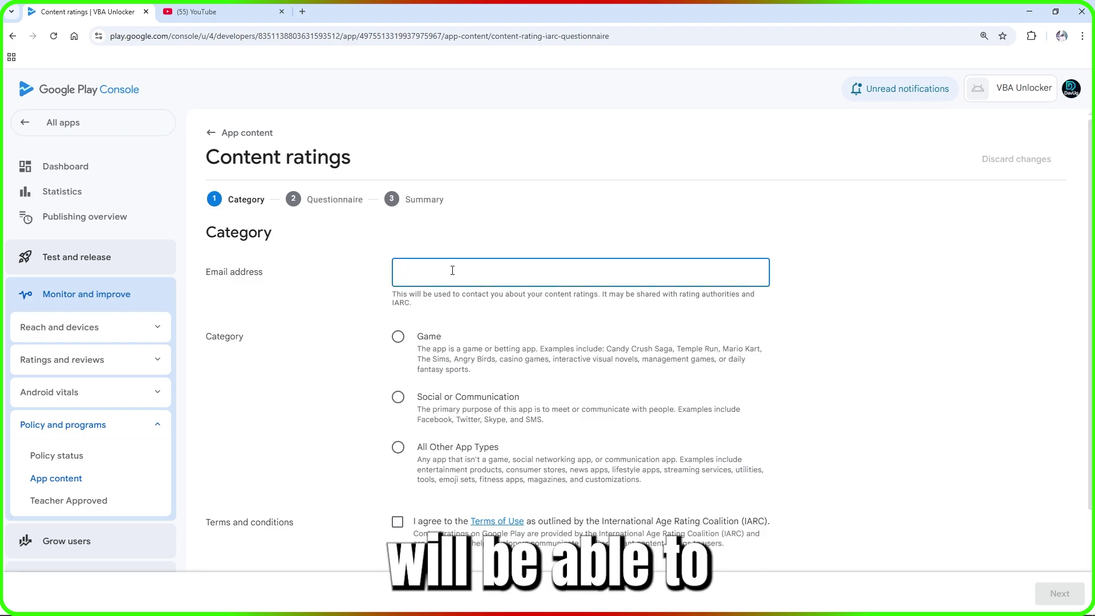
key("ctrl+v")
scroll(465, 291, "down", 1)
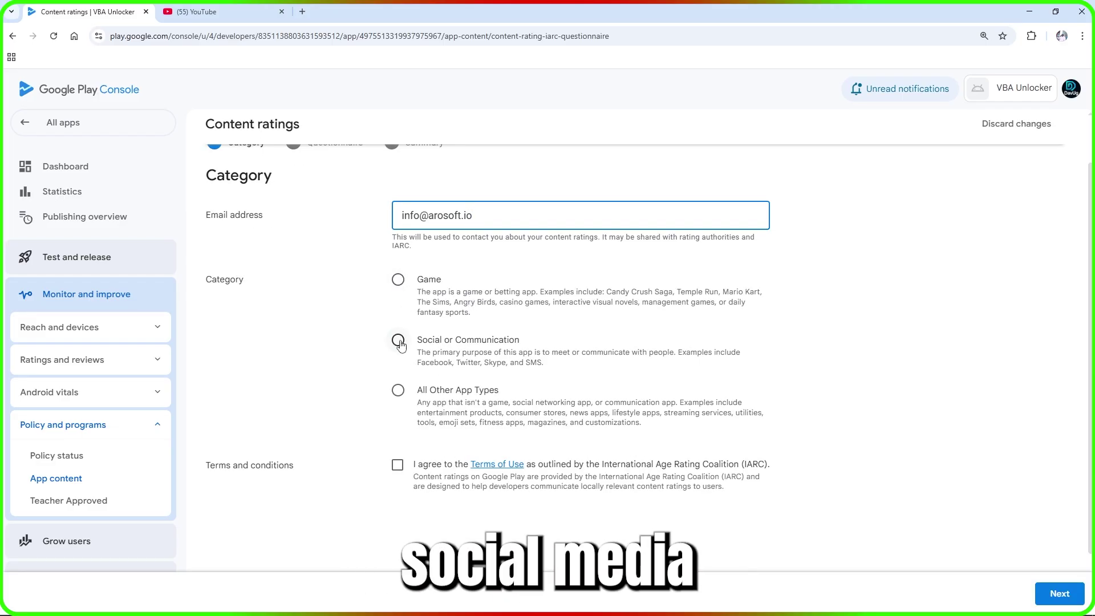
scroll(428, 394, "down", 1)
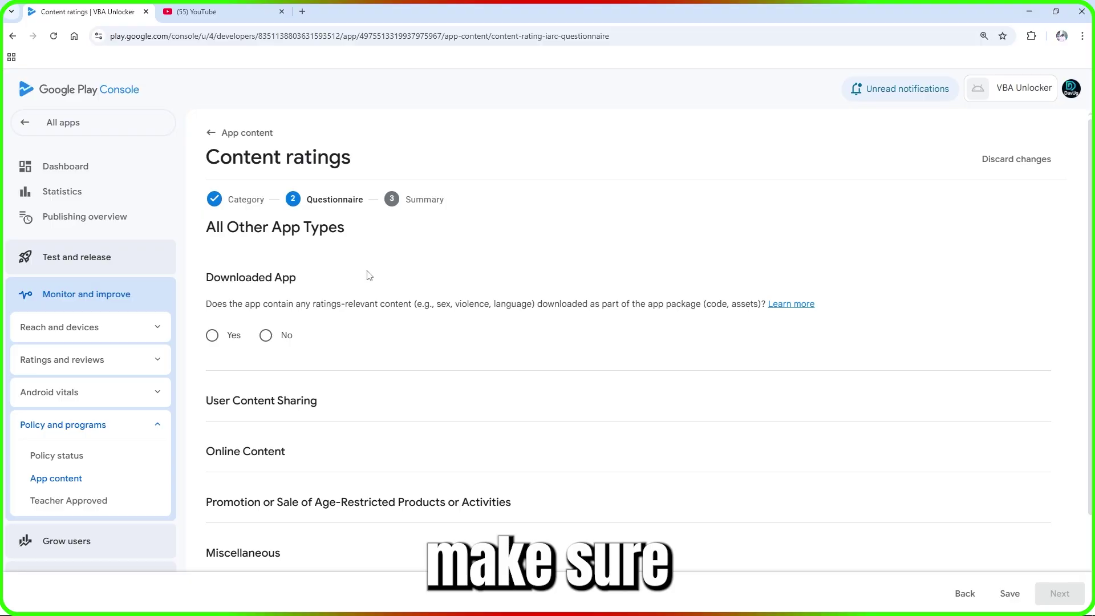
Step: Answer No to every questionnaire question, from downloaded content through news or educational product
left_click(280, 336)
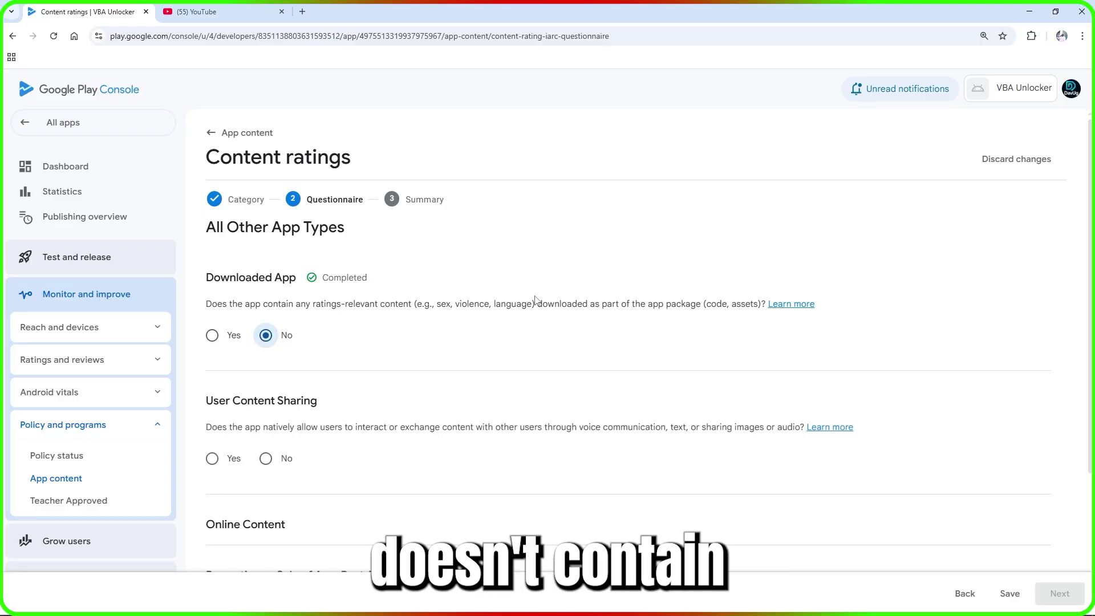
scroll(572, 308, "down", 1)
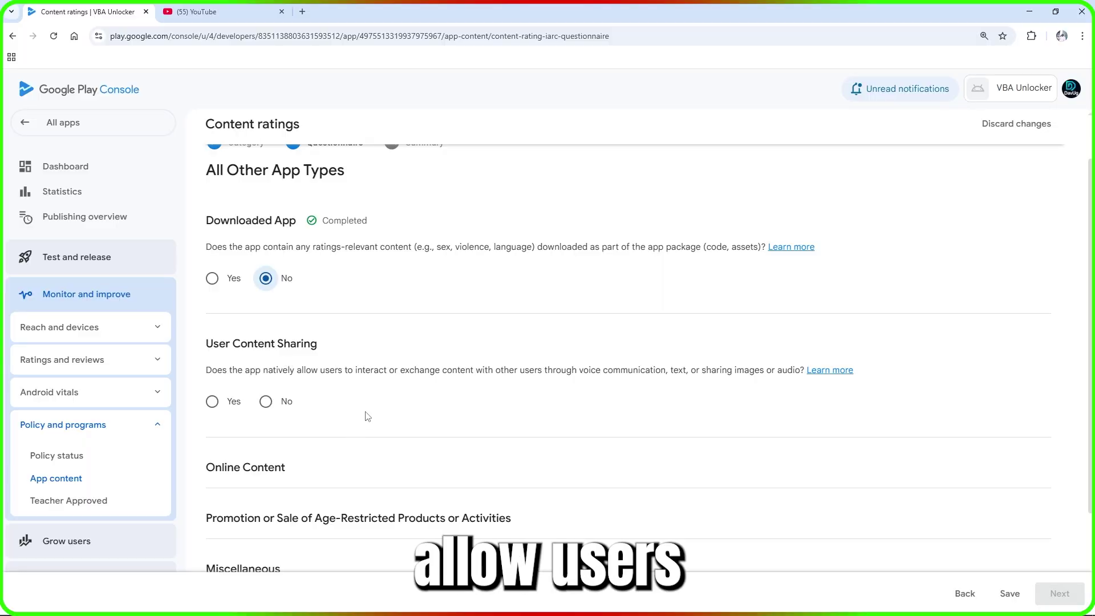
left_click(266, 401)
scroll(315, 376, "down", 2)
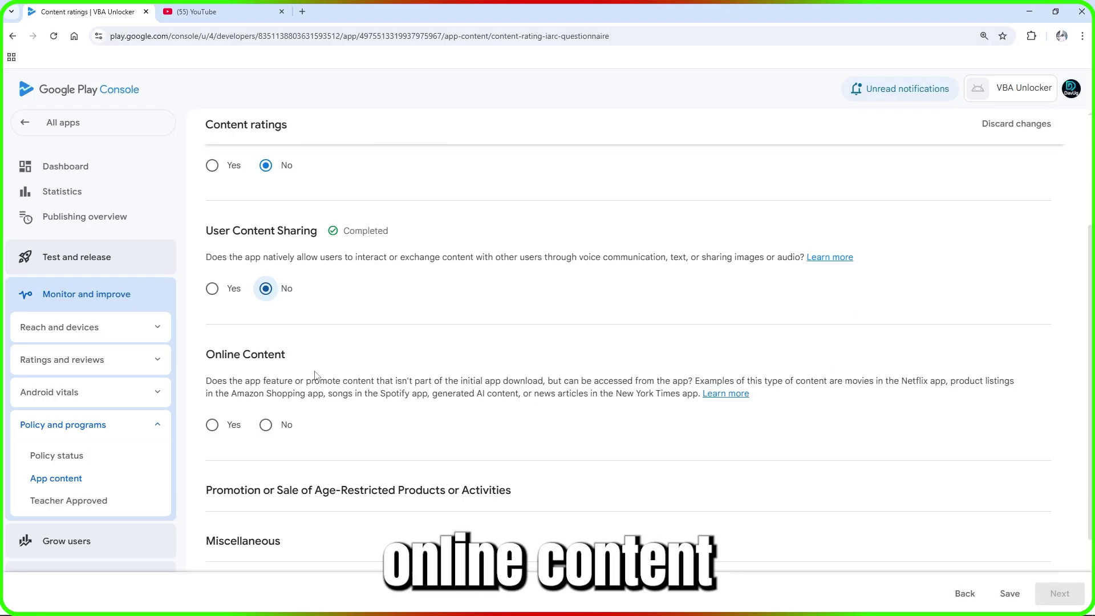
left_click(265, 424)
scroll(414, 376, "down", 3)
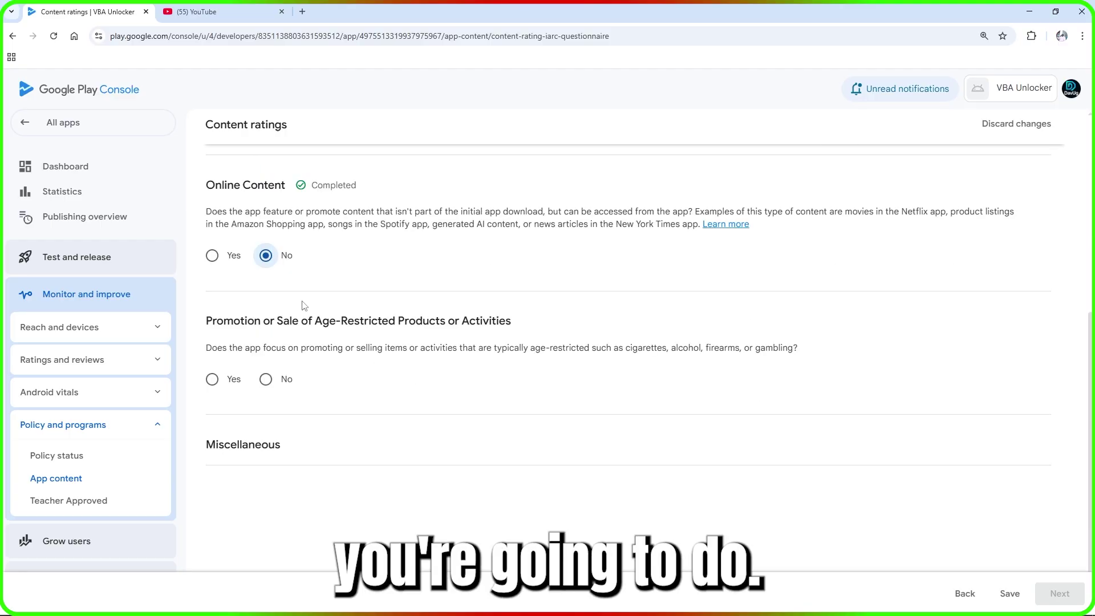
left_click(266, 379)
scroll(297, 342, "down", 6)
left_click(266, 351)
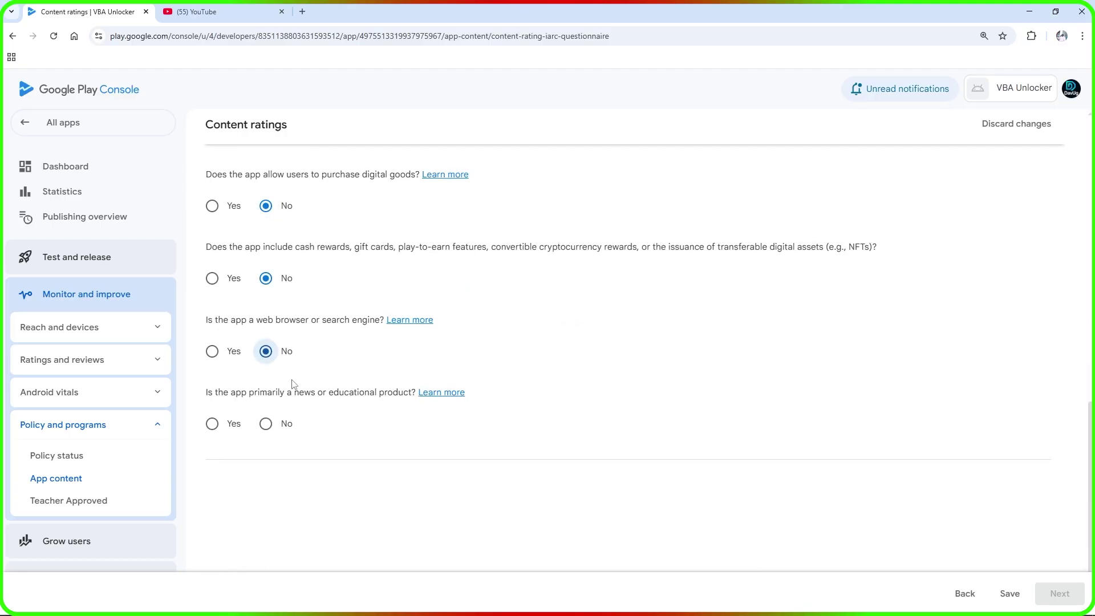
left_click(267, 426)
scroll(559, 454, "up", 15)
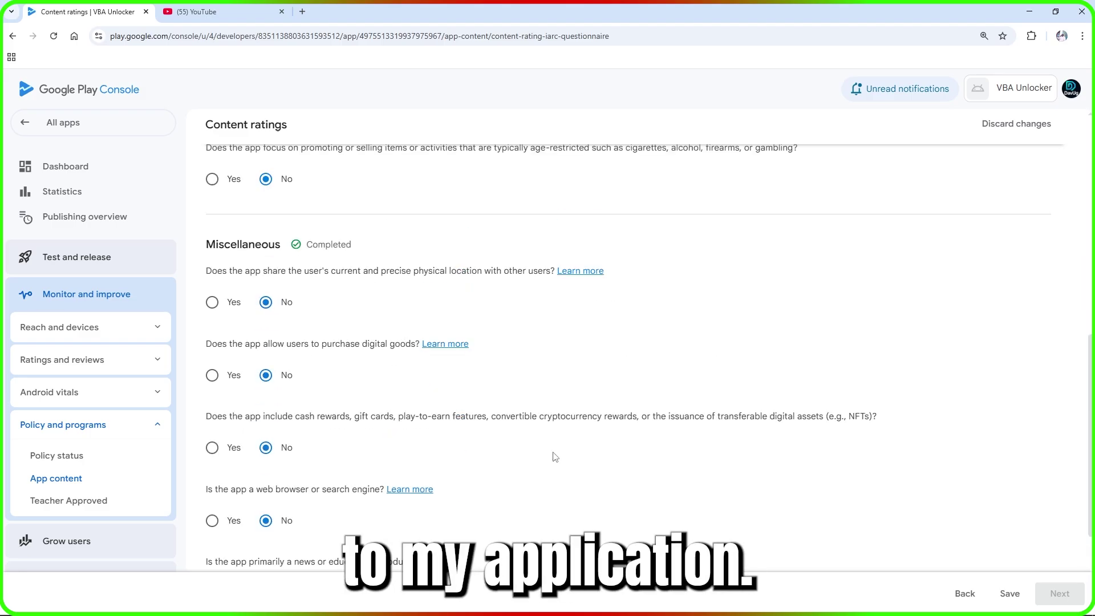
scroll(565, 444, "down", 14)
scroll(565, 438, "down", 1)
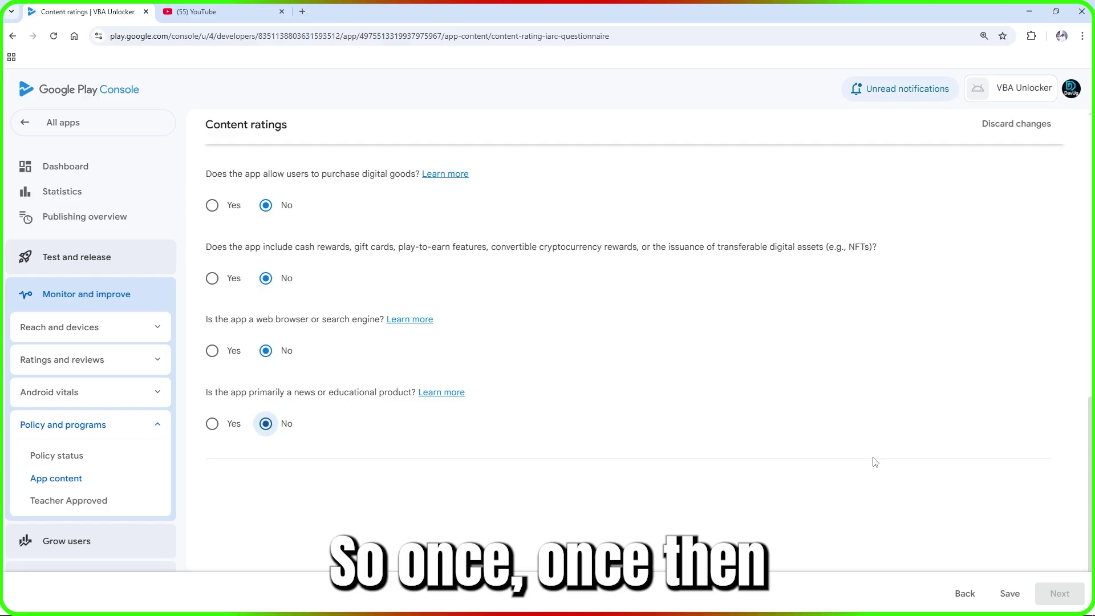
Step: Save the answers and review the resulting Everyone, PEGI 3 and 3+ ratings
left_click(1009, 595)
left_click(1060, 593)
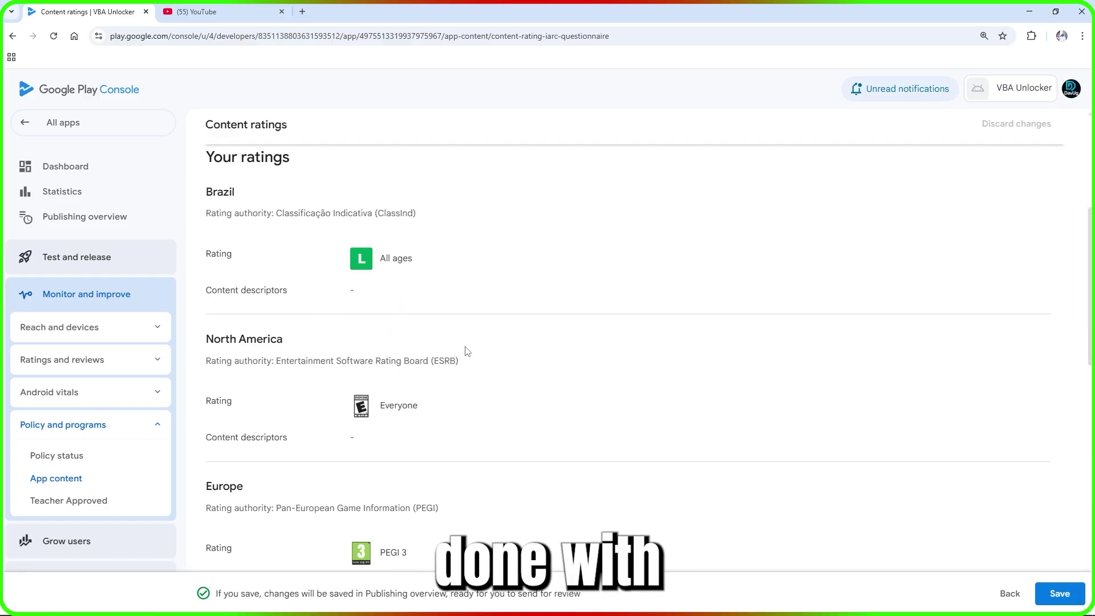
scroll(464, 352, "down", 9)
scroll(460, 378, "down", 5)
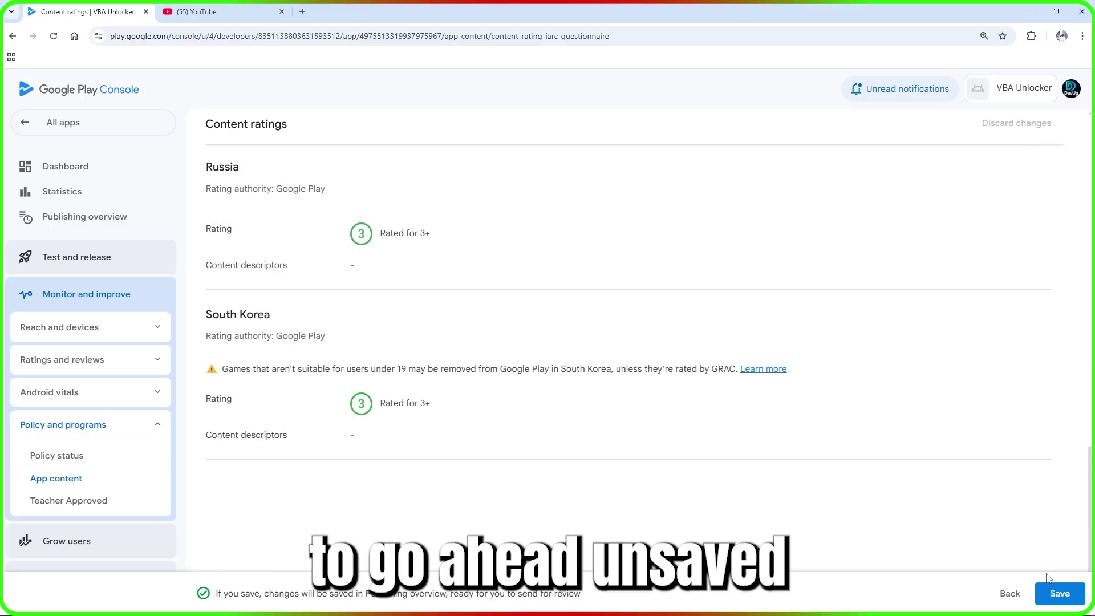
left_click(1009, 593)
Step: Start the Target audience declaration and select the 13-15, 16-17 and 18-and-over age groups
left_click(216, 134)
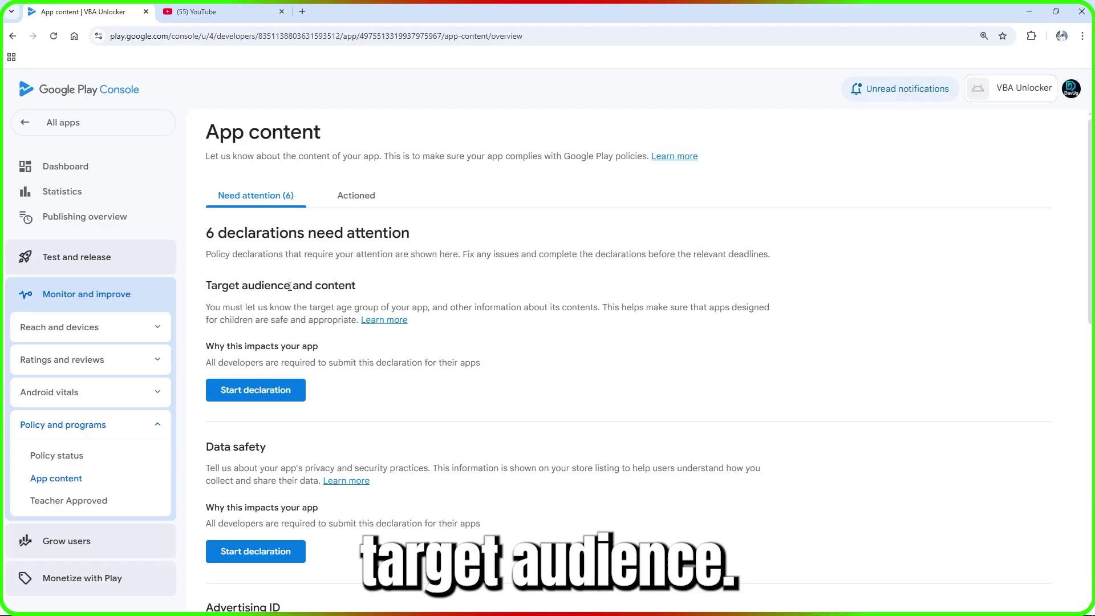
left_click(263, 393)
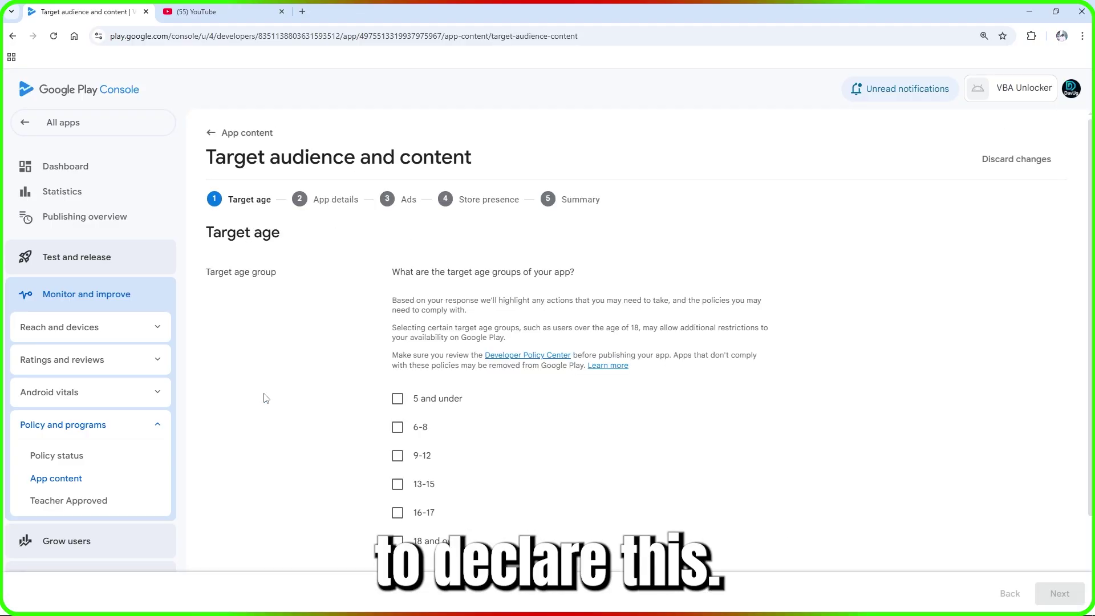
scroll(625, 370, "down", 1)
scroll(524, 386, "down", 1)
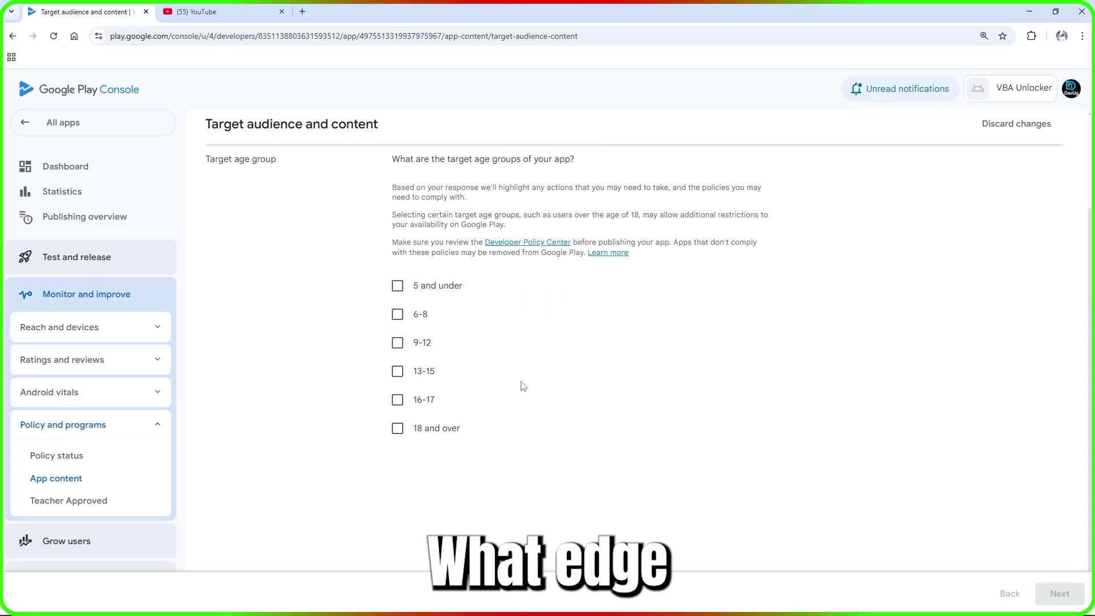
left_click(397, 286)
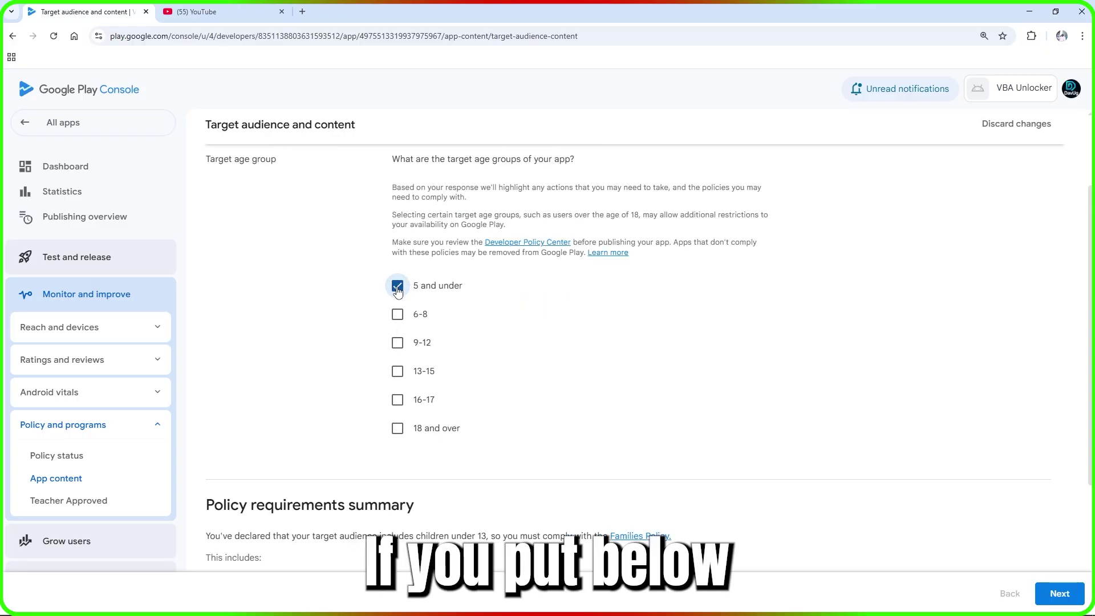
scroll(398, 302, "down", 2)
scroll(413, 308, "up", 1)
scroll(355, 403, "down", 1)
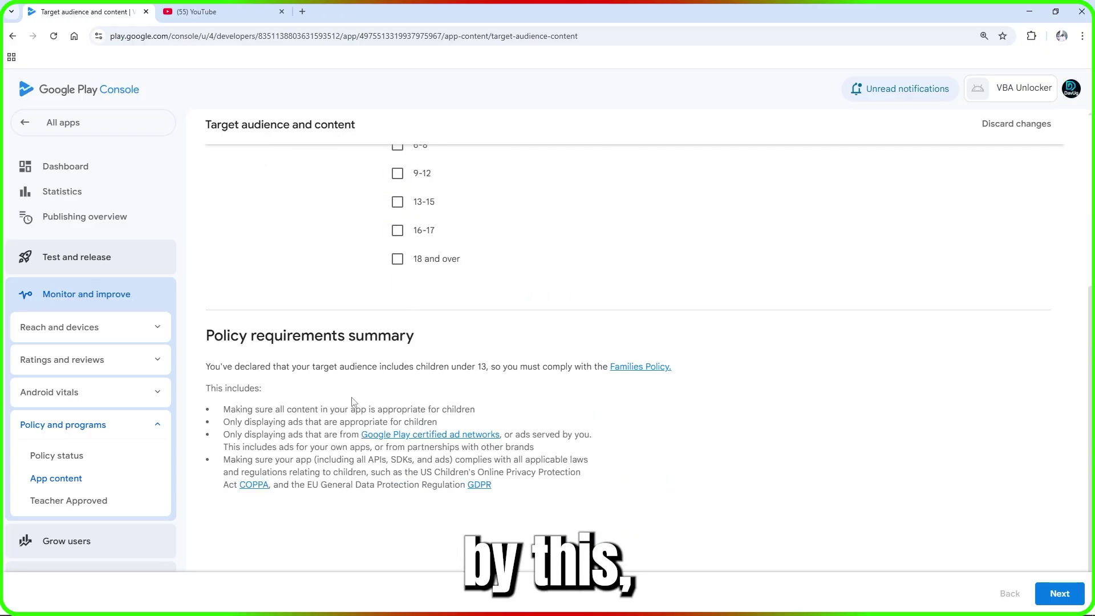
scroll(387, 442, "up", 1)
scroll(377, 407, "up", 1)
left_click(398, 285)
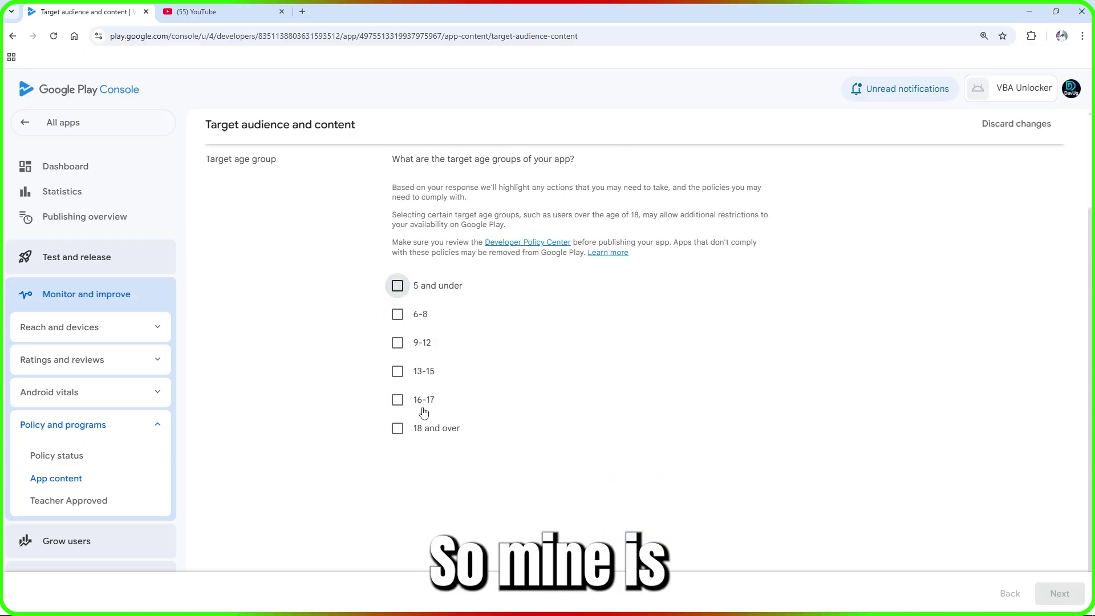
left_click(398, 400)
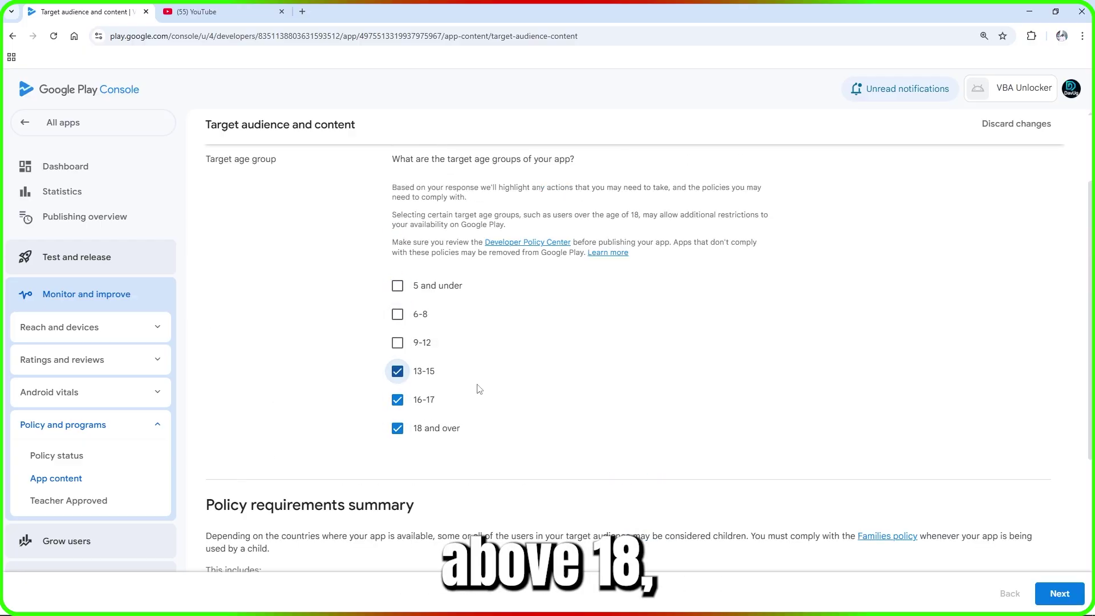
Step: Save the chosen target ages and step through to the summary
scroll(479, 390, "down", 3)
scroll(542, 396, "down", 2)
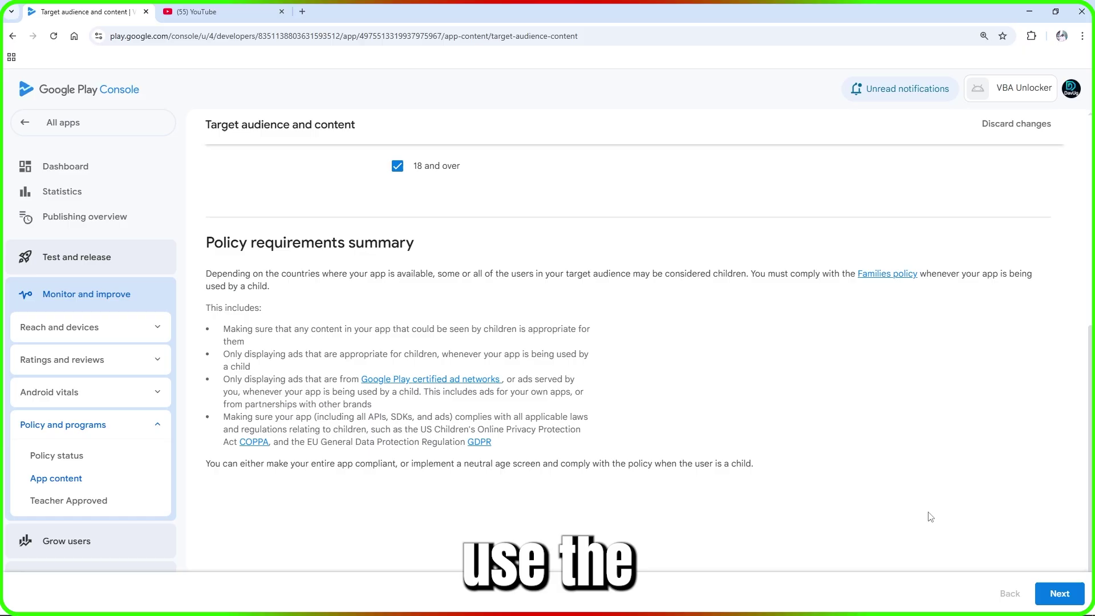
left_click(1059, 593)
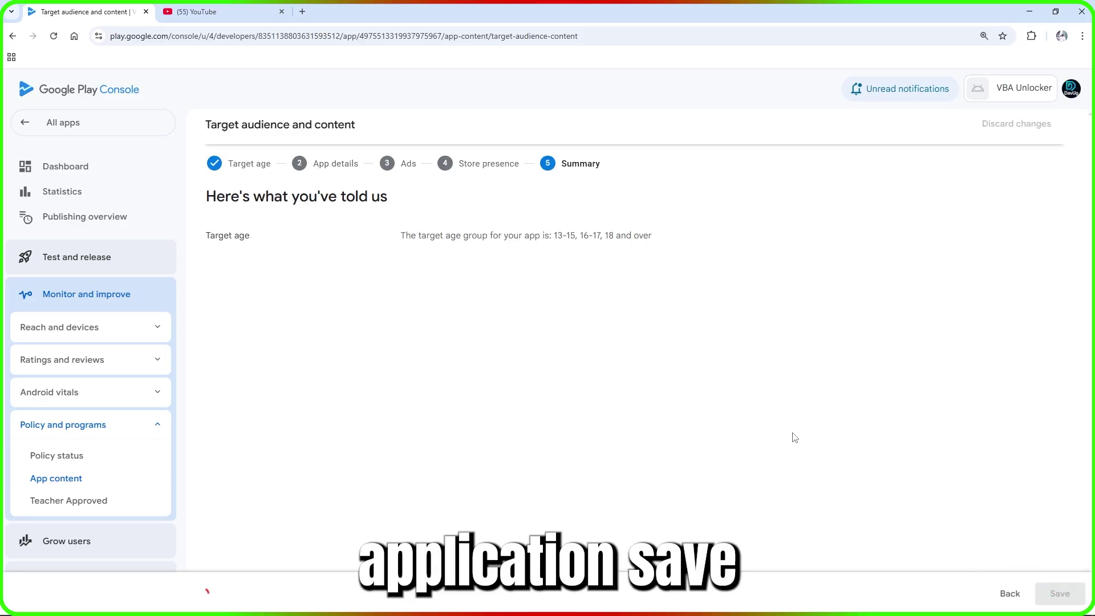
left_click(1020, 596)
left_click(1052, 594)
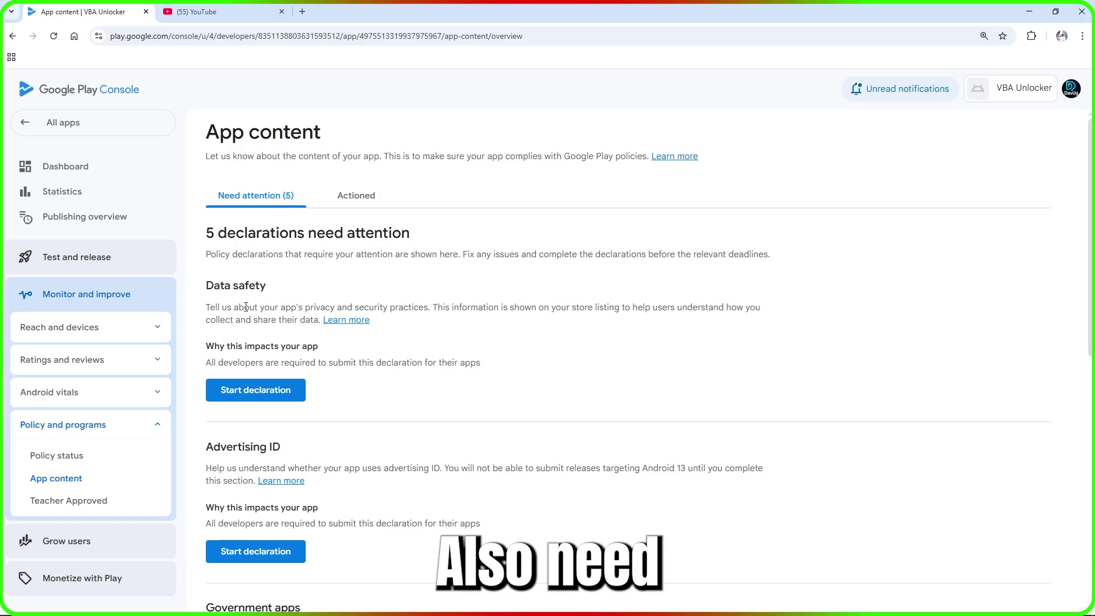
Step: Start the Data safety declaration and advance to the data collection questions
left_click(259, 388)
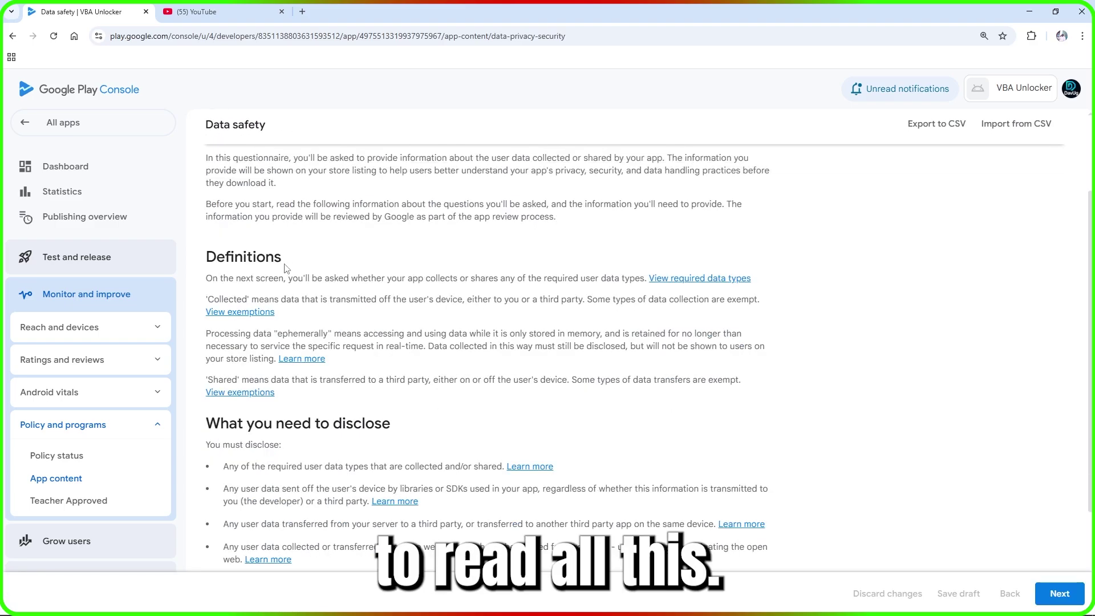
scroll(287, 268, "down", 2)
scroll(457, 368, "down", 1)
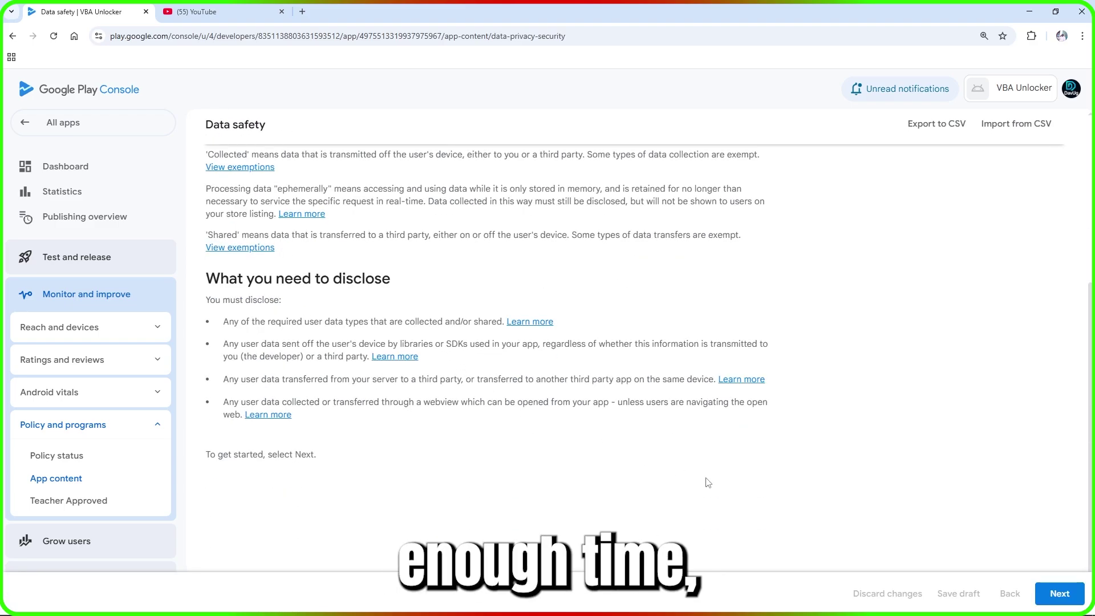
left_click(1060, 593)
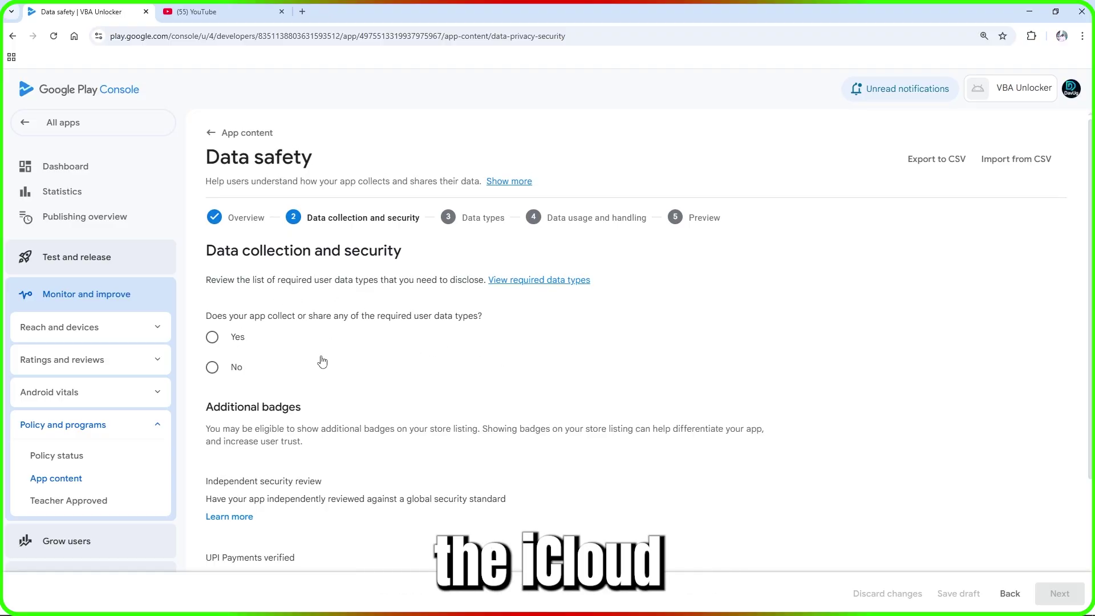
left_click(212, 337)
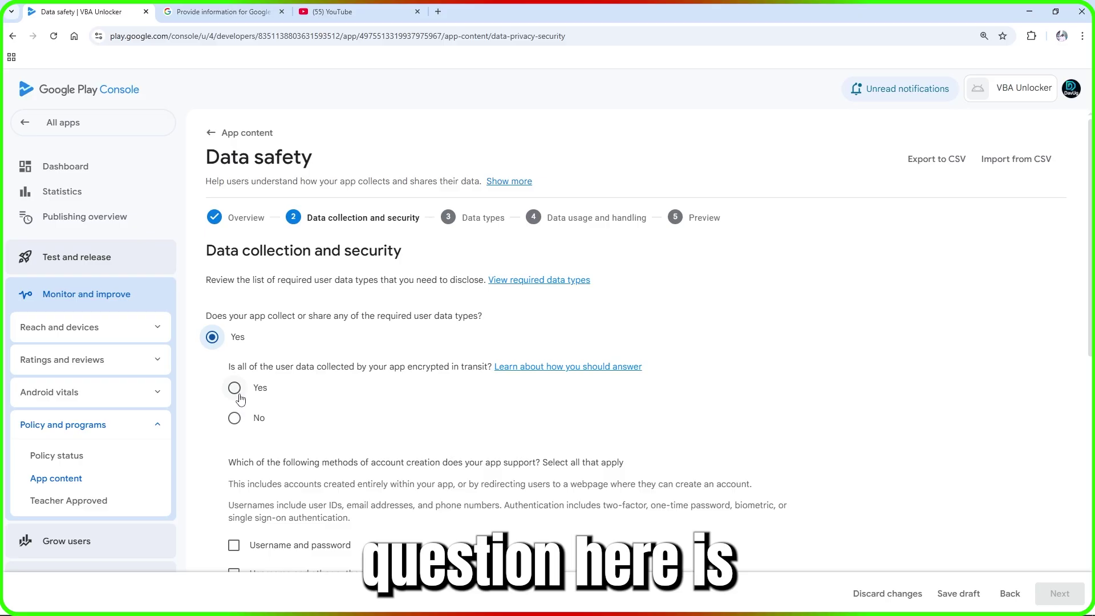
left_click(215, 223)
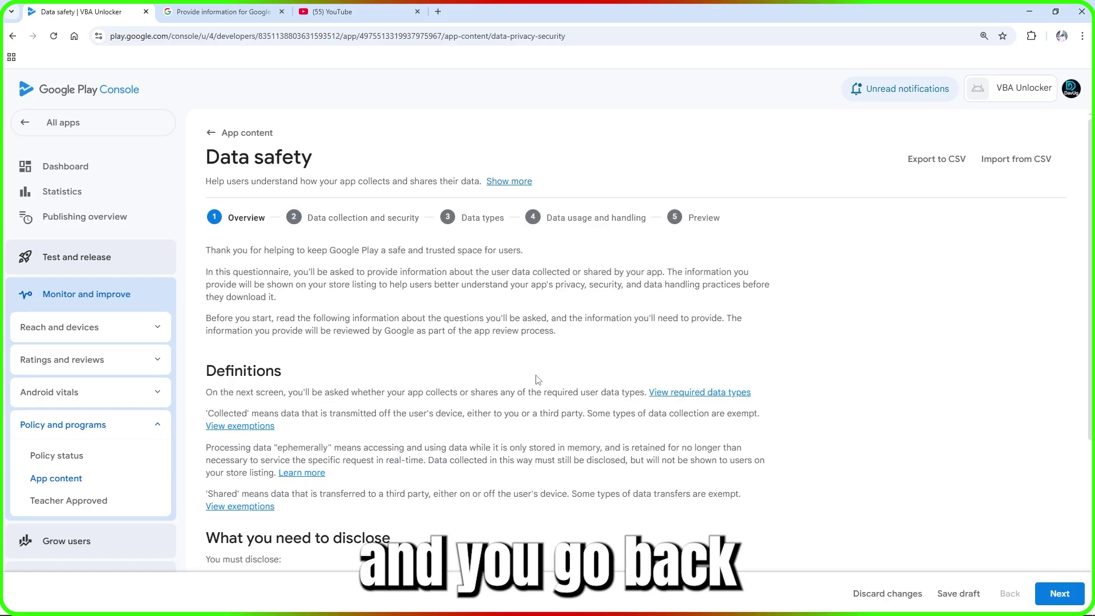
scroll(267, 247, "down", 5)
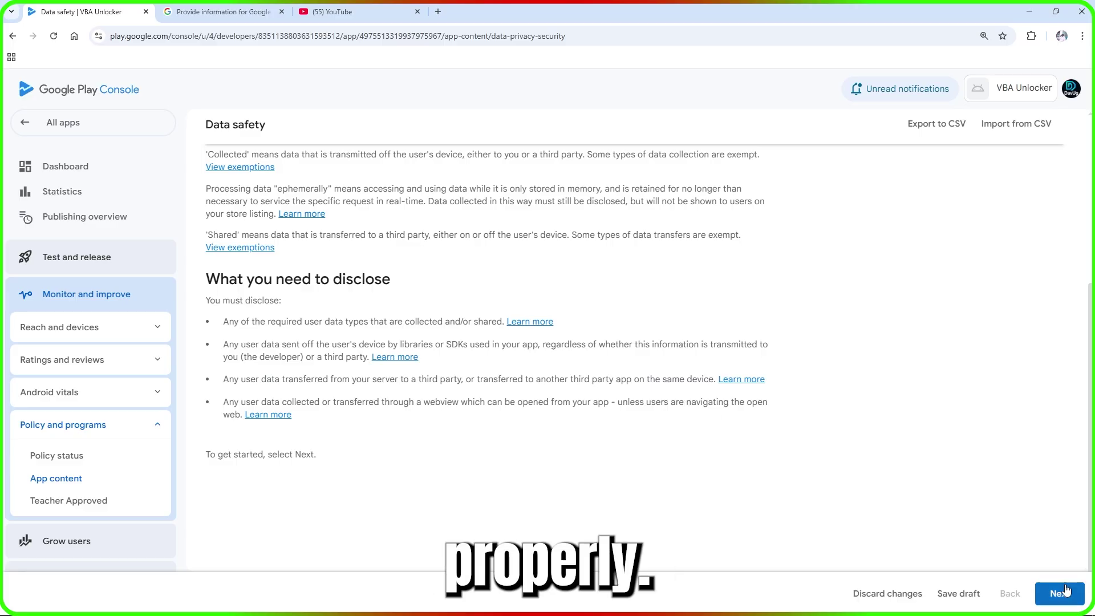
left_click(1051, 596)
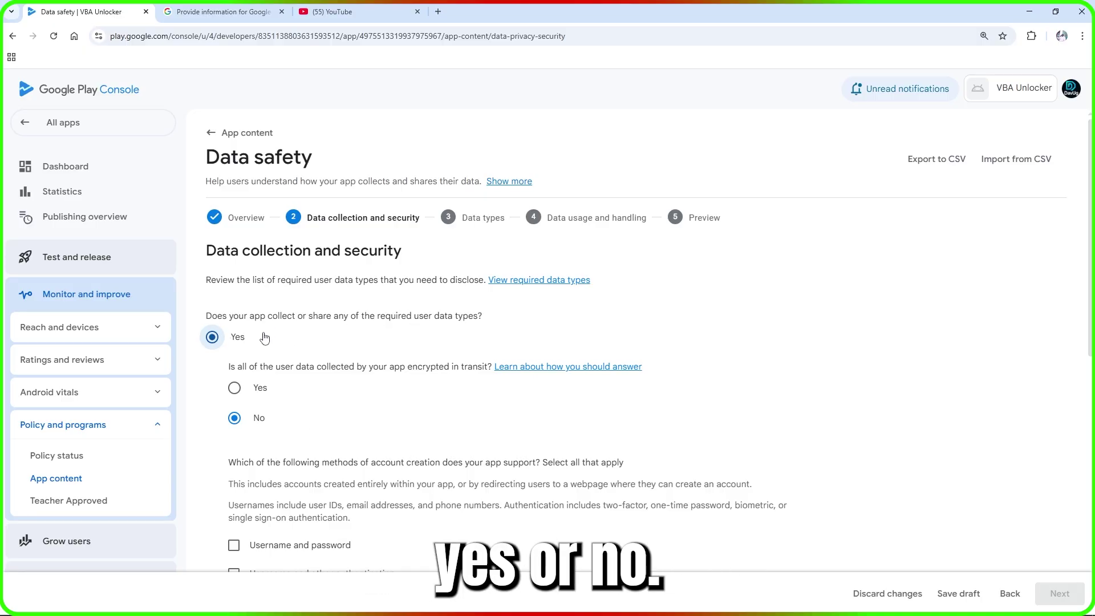
Step: Answer: data encrypted in transit, no account creation, no outside logins, automatic 90-day deletion
left_click(234, 388)
scroll(285, 382, "down", 3)
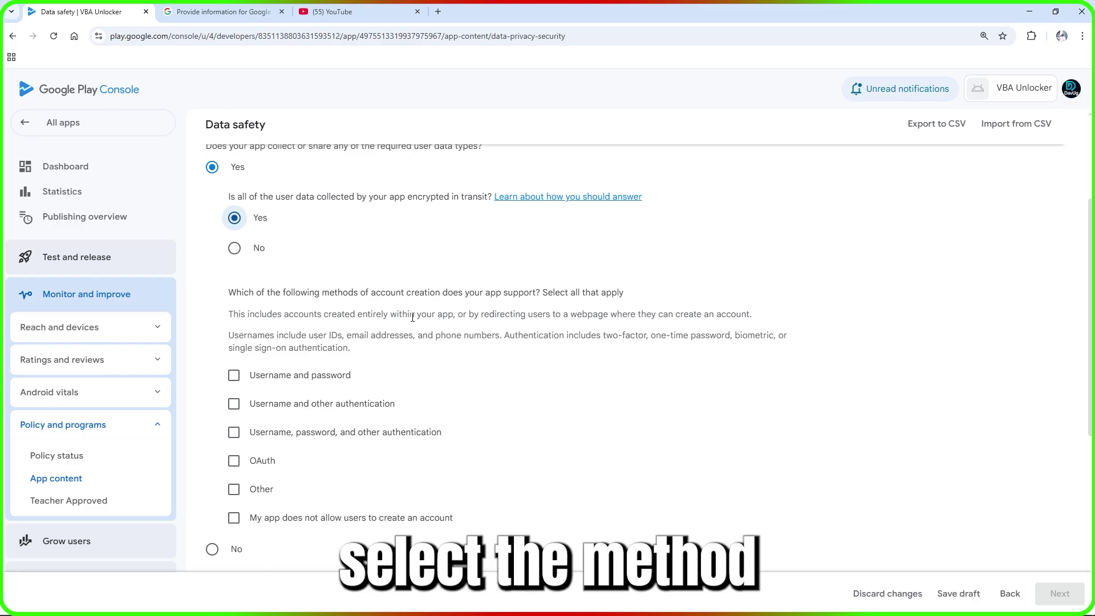
scroll(255, 393, "down", 2)
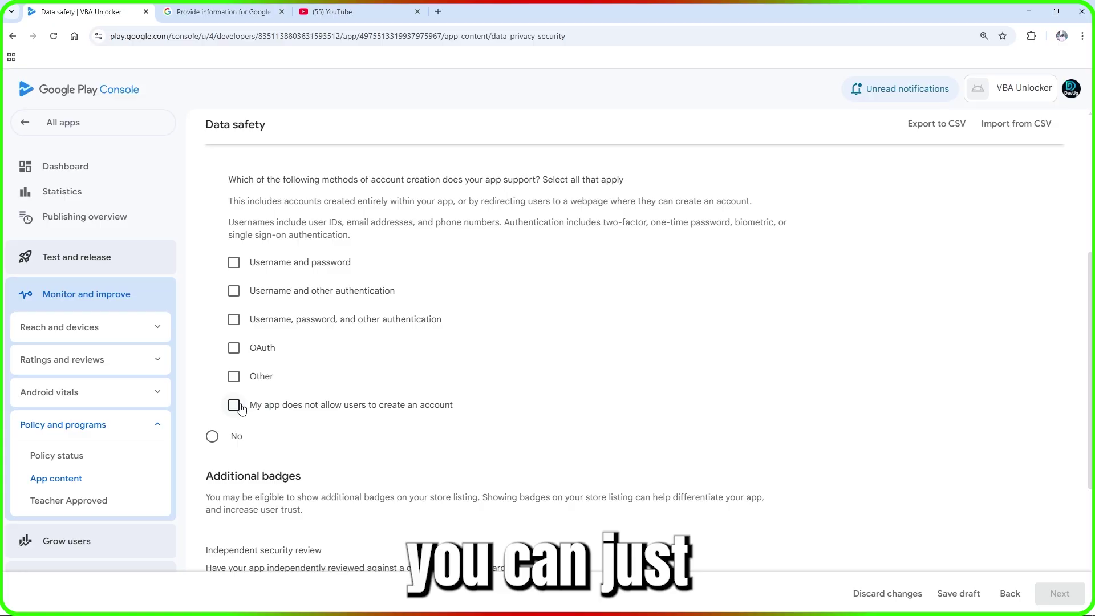
left_click(234, 405)
scroll(378, 363, "down", 2)
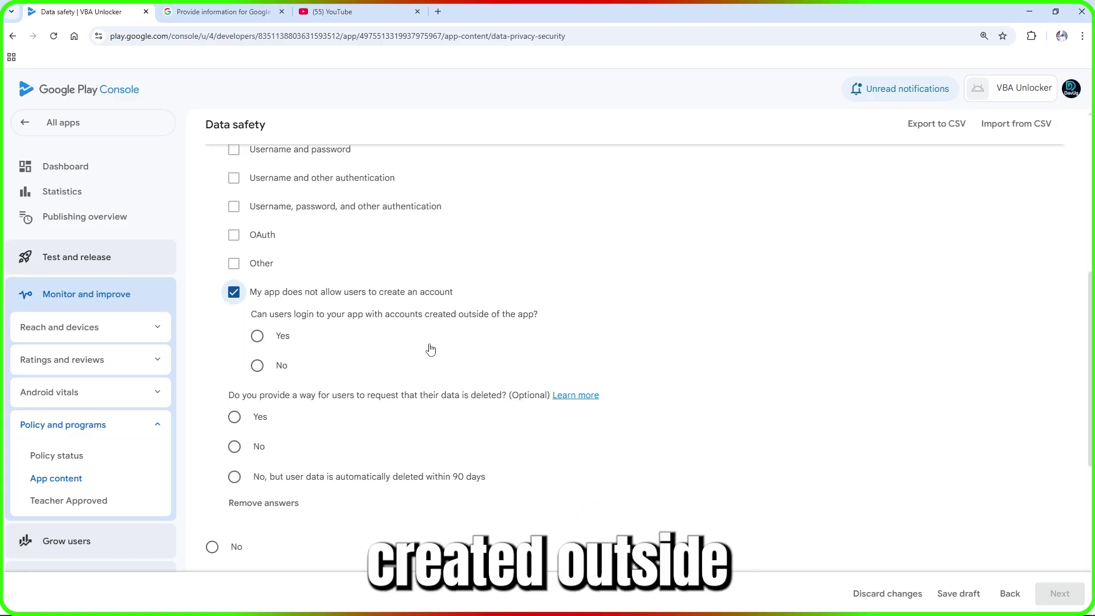
left_click(257, 365)
scroll(420, 361, "down", 2)
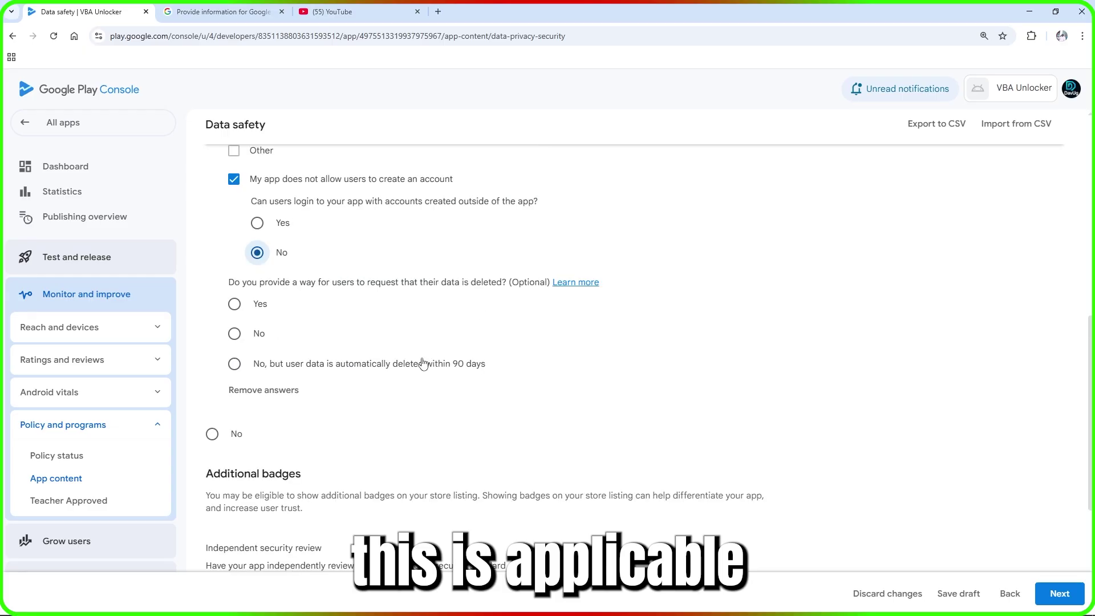
scroll(366, 247, "up", 1)
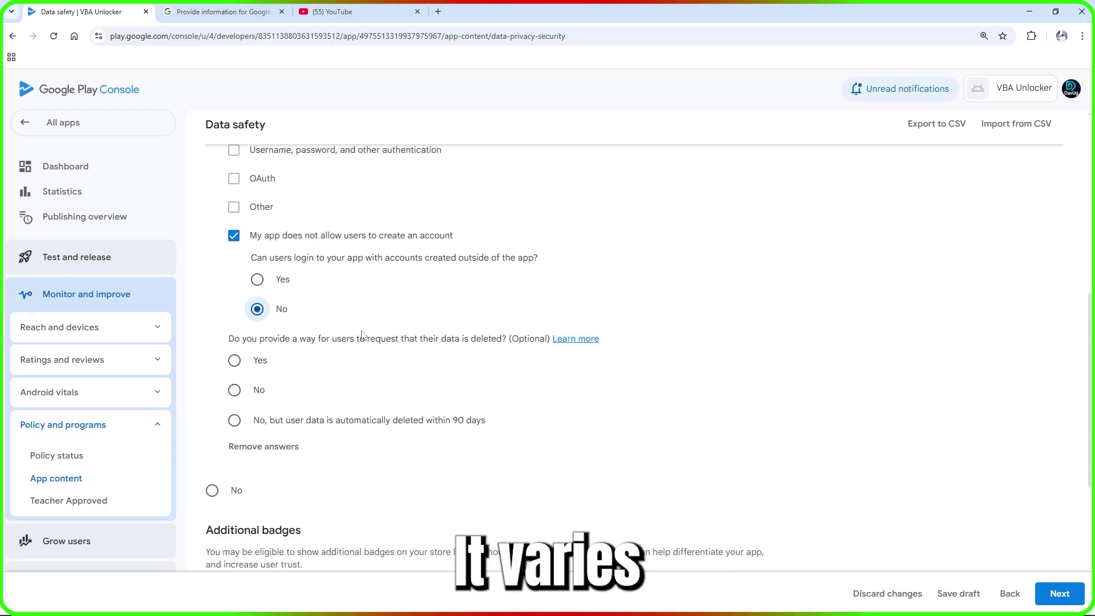
scroll(368, 333, "down", 1)
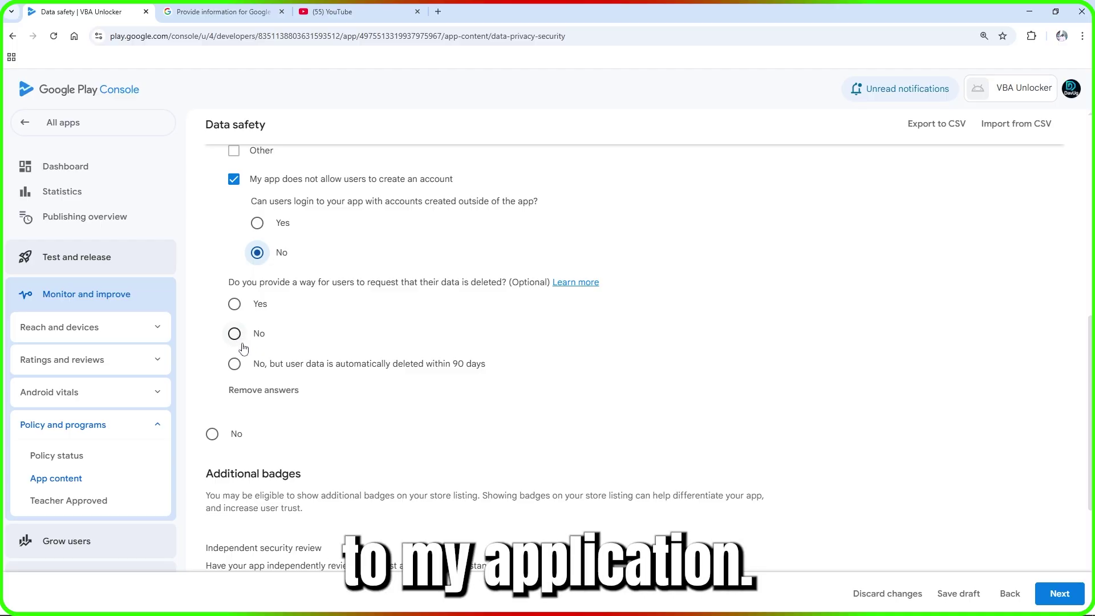
left_click(235, 363)
scroll(249, 386, "down", 1)
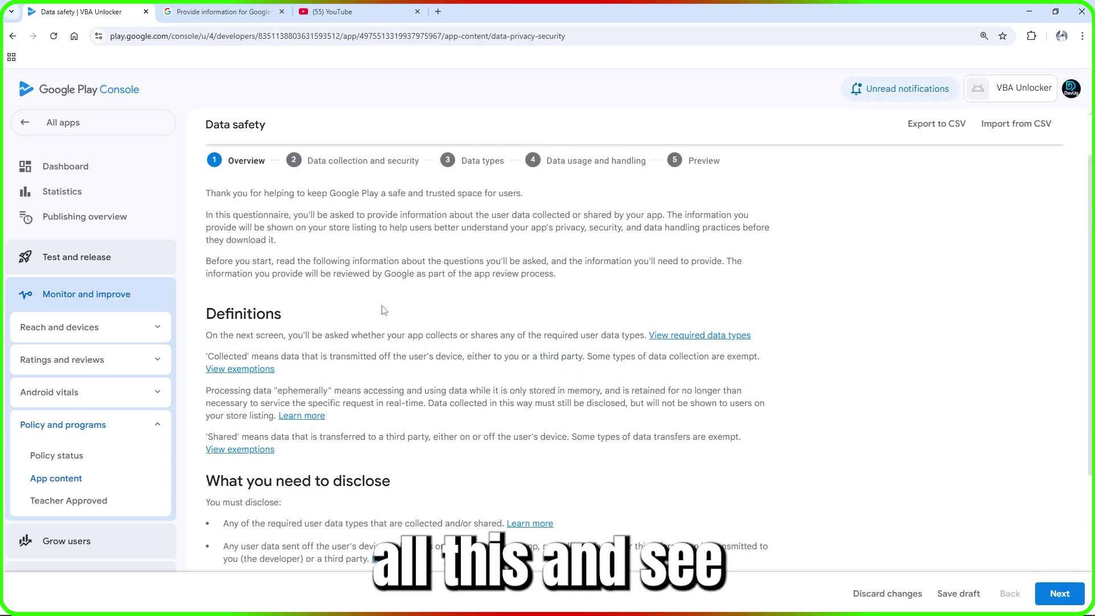
Step: Set the data collection answer to No, declaring no user data collected or shared
scroll(384, 310, "down", 2)
scroll(373, 311, "down", 2)
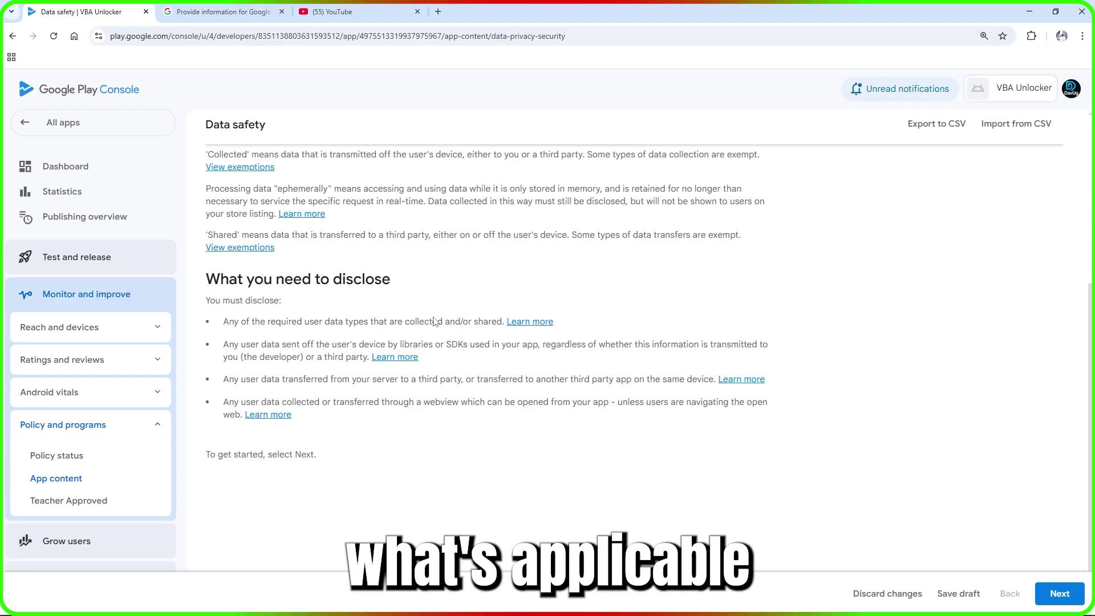
left_click(1058, 594)
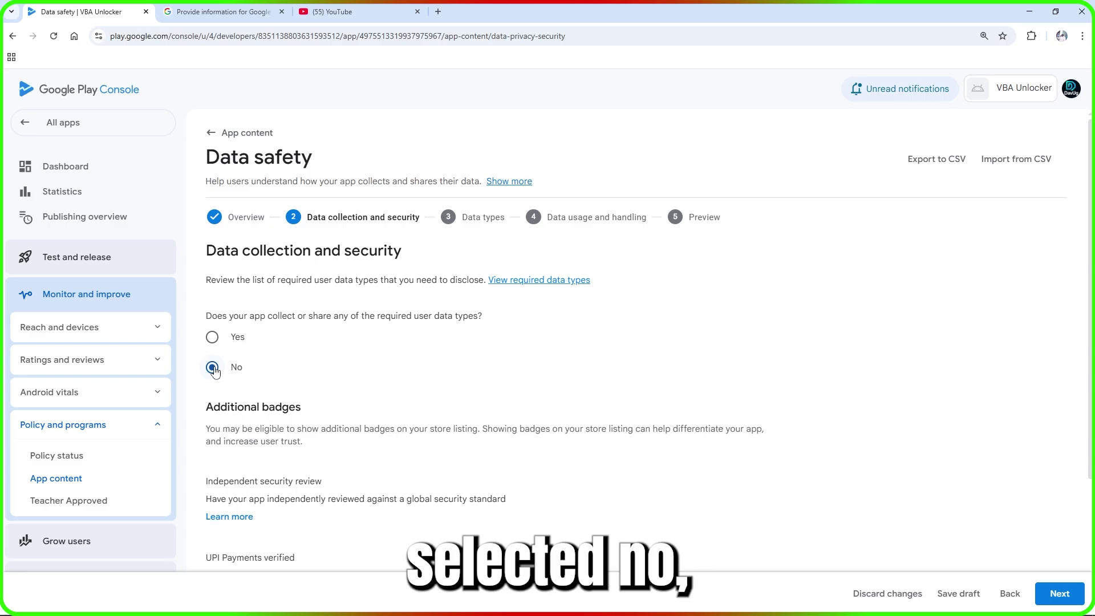
scroll(276, 359, "down", 3)
scroll(277, 365, "up", 2)
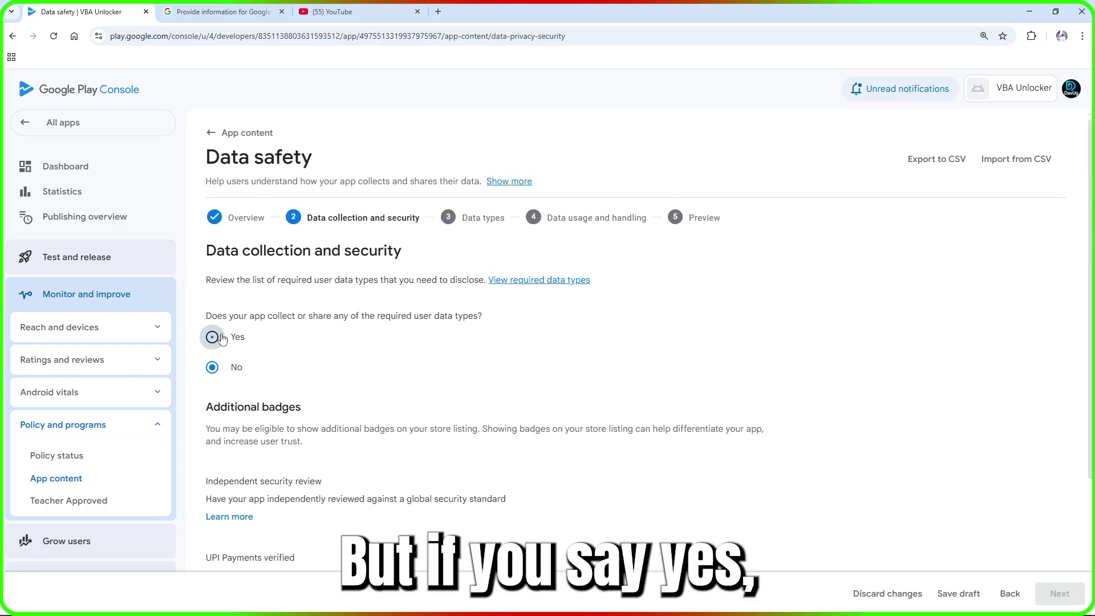
left_click(213, 337)
scroll(336, 297, "down", 3)
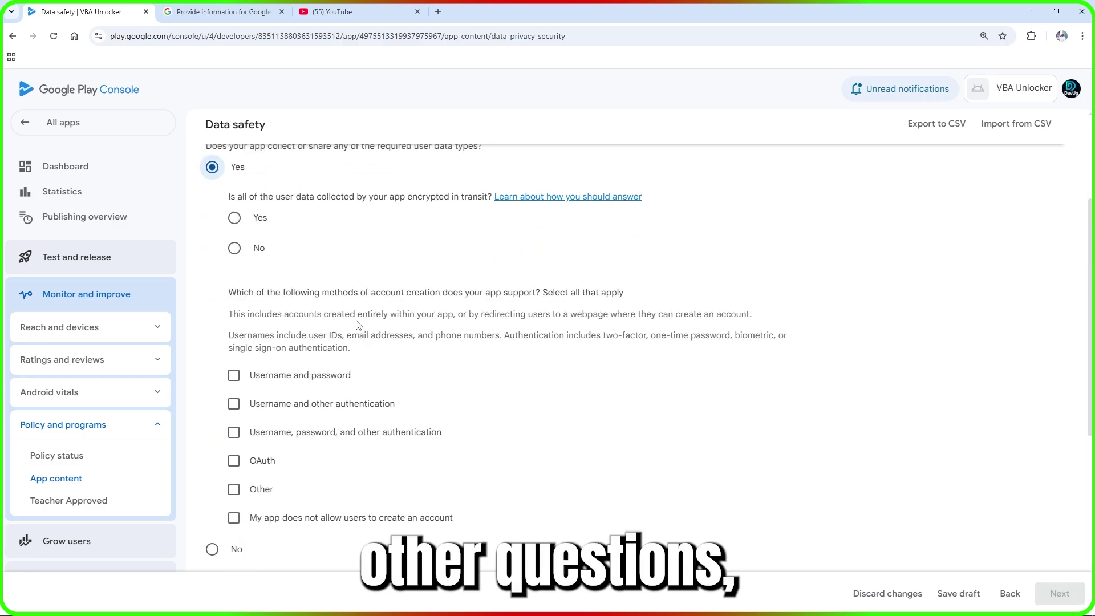
scroll(365, 330, "up", 2)
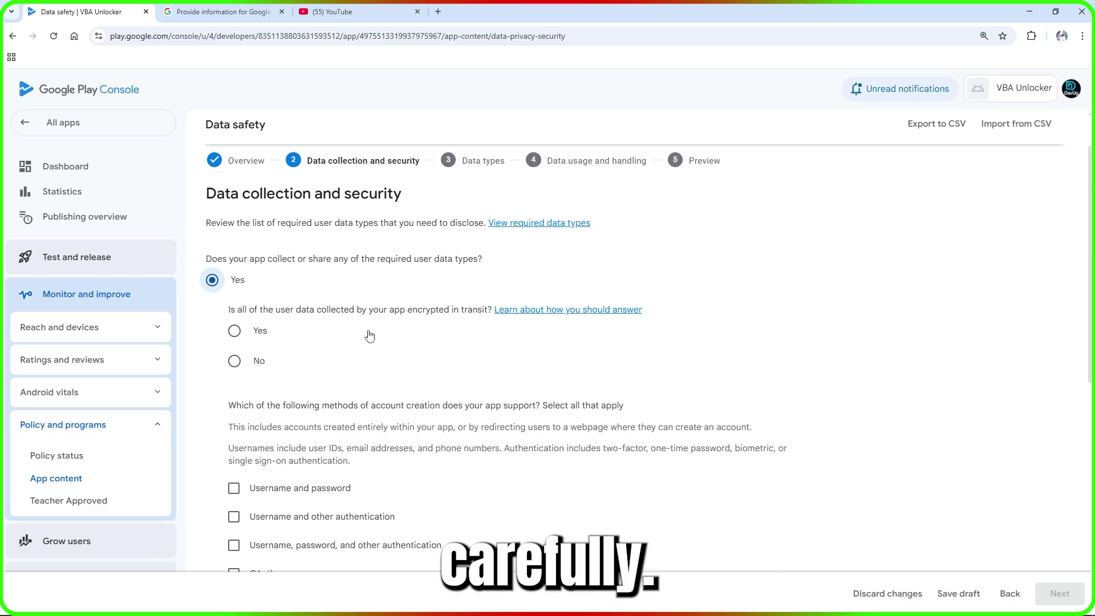
scroll(255, 361, "up", 1)
key("Down")
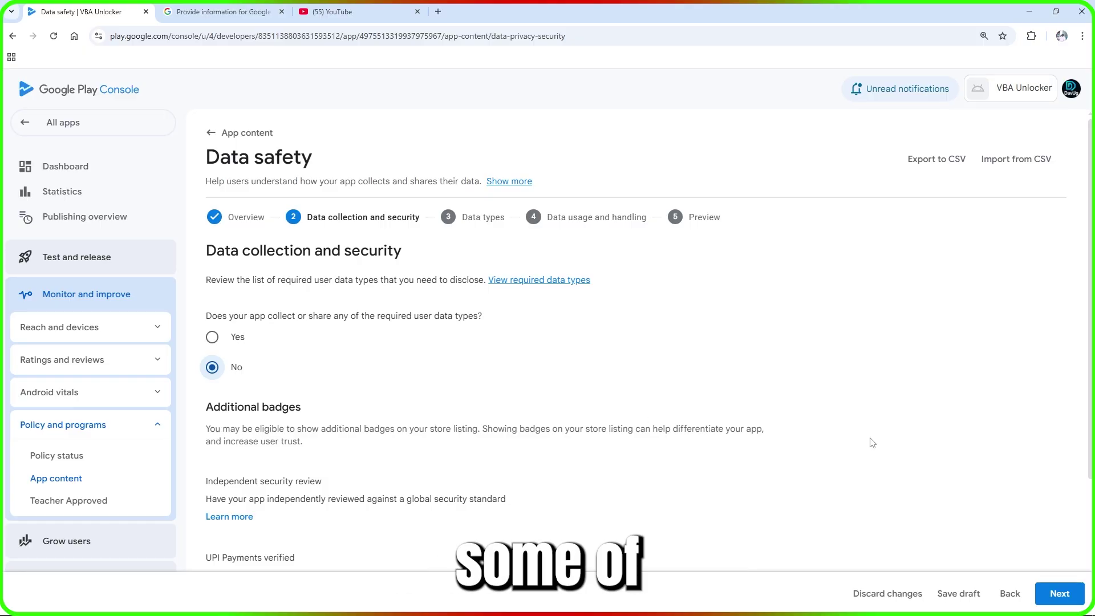
Step: Save the Data safety form from its preview and return to App content
left_click(1060, 593)
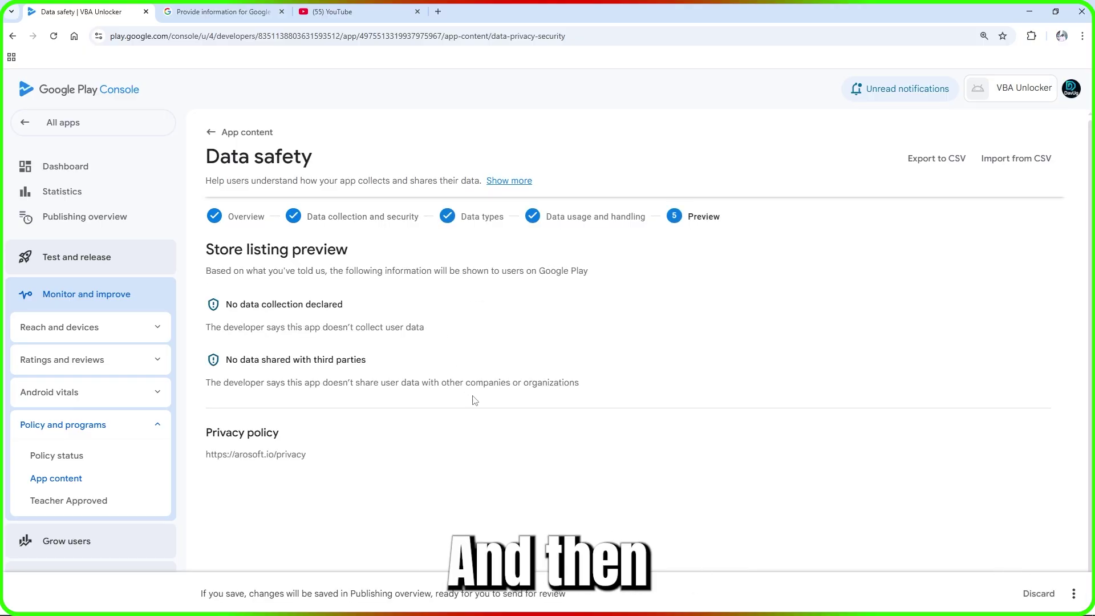
left_click(1074, 595)
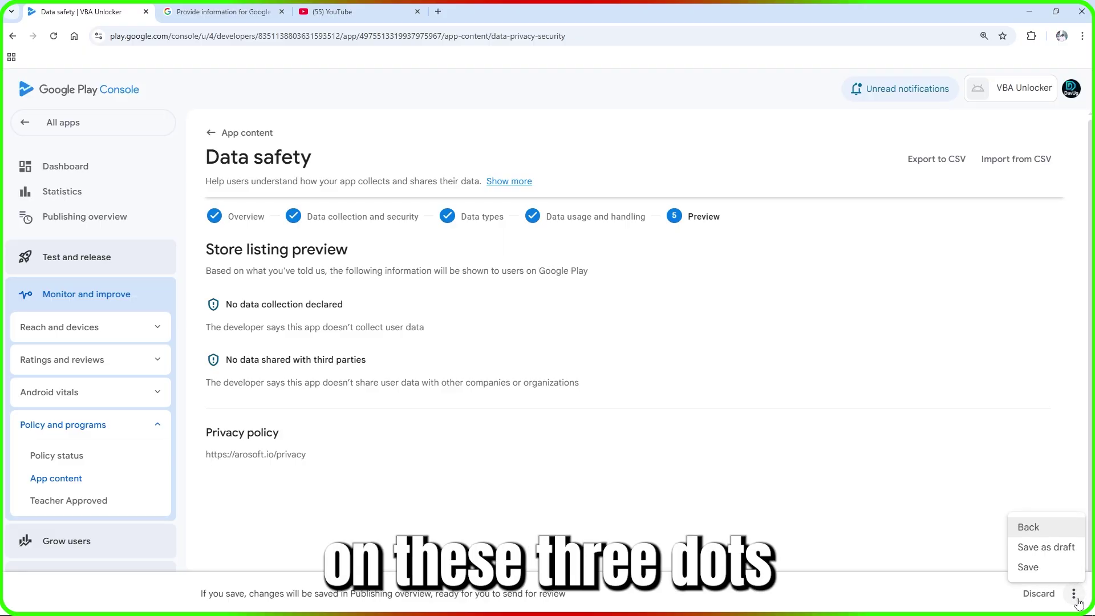
left_click(1028, 567)
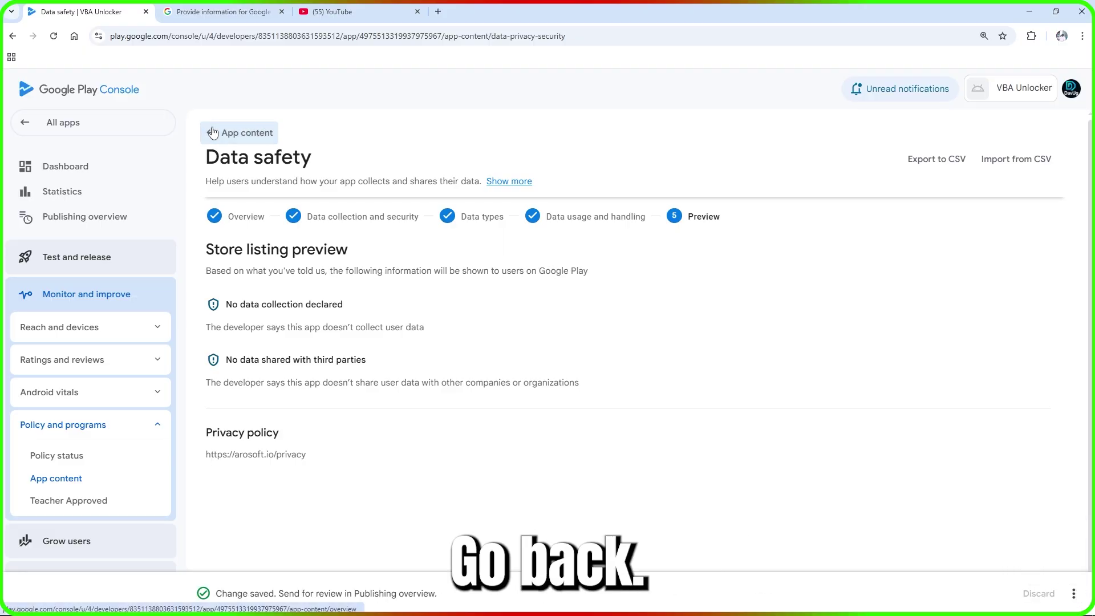
left_click(240, 132)
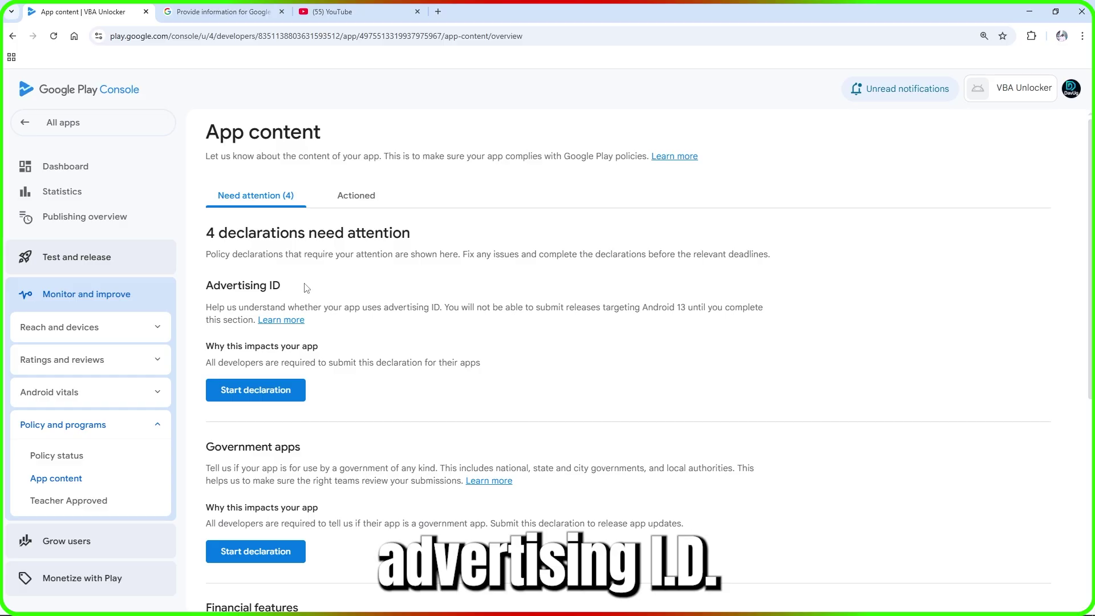
Step: Declare that the app uses advertising ID for advertising or marketing
left_click(248, 391)
scroll(318, 296, "down", 2)
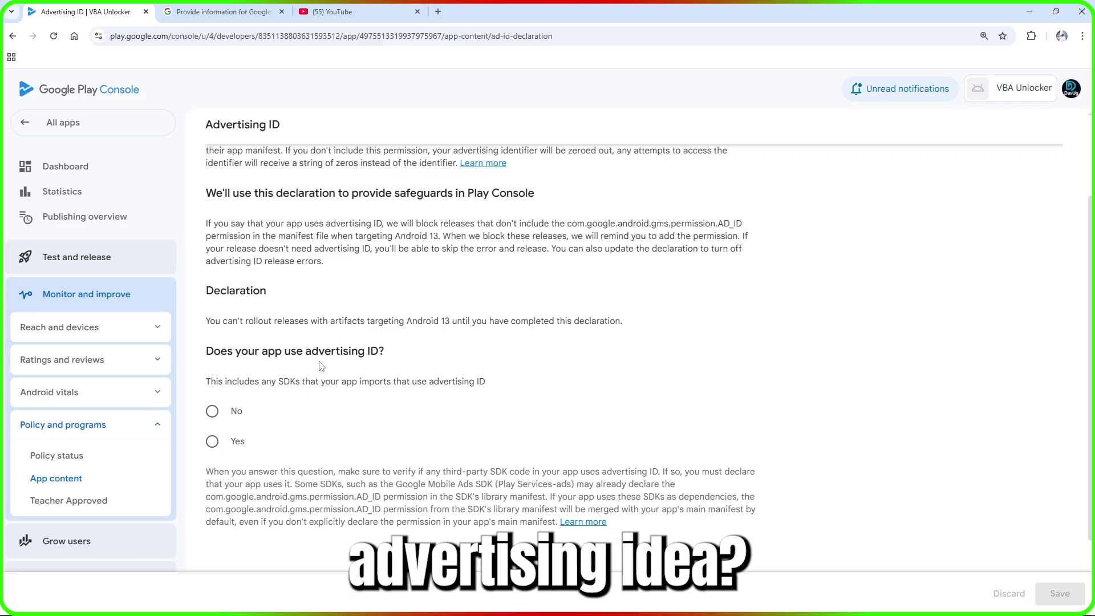
scroll(347, 354, "down", 1)
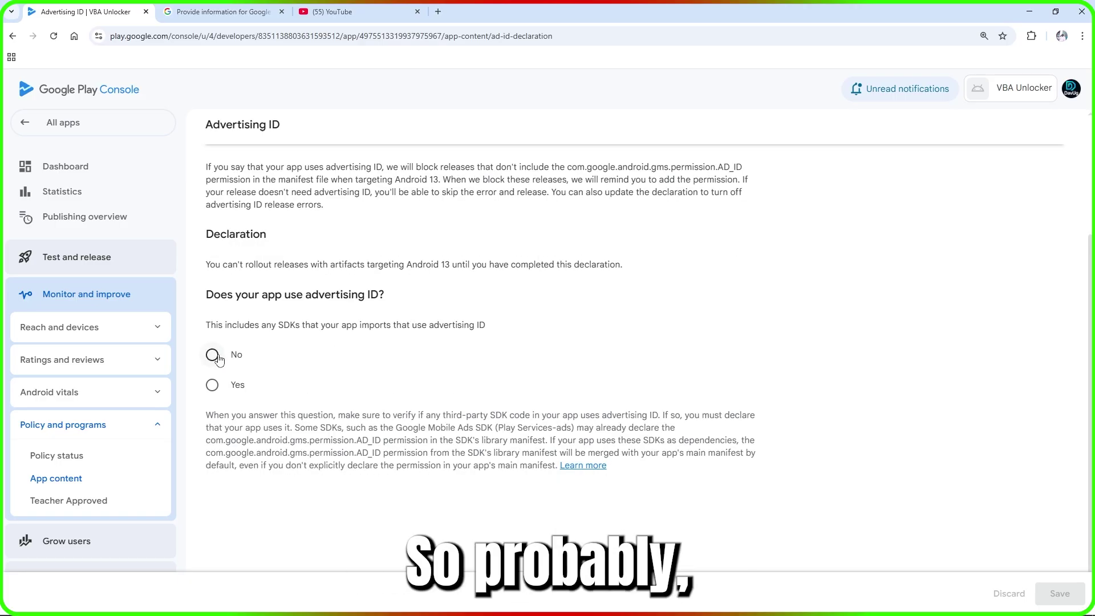
left_click(211, 384)
scroll(318, 371, "down", 3)
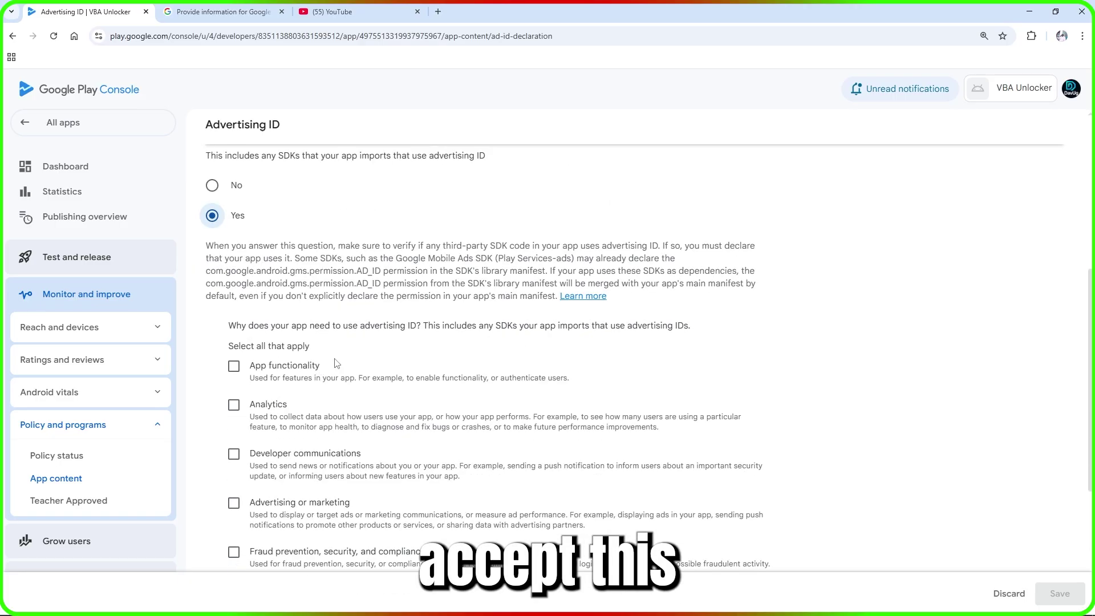
scroll(337, 363, "down", 3)
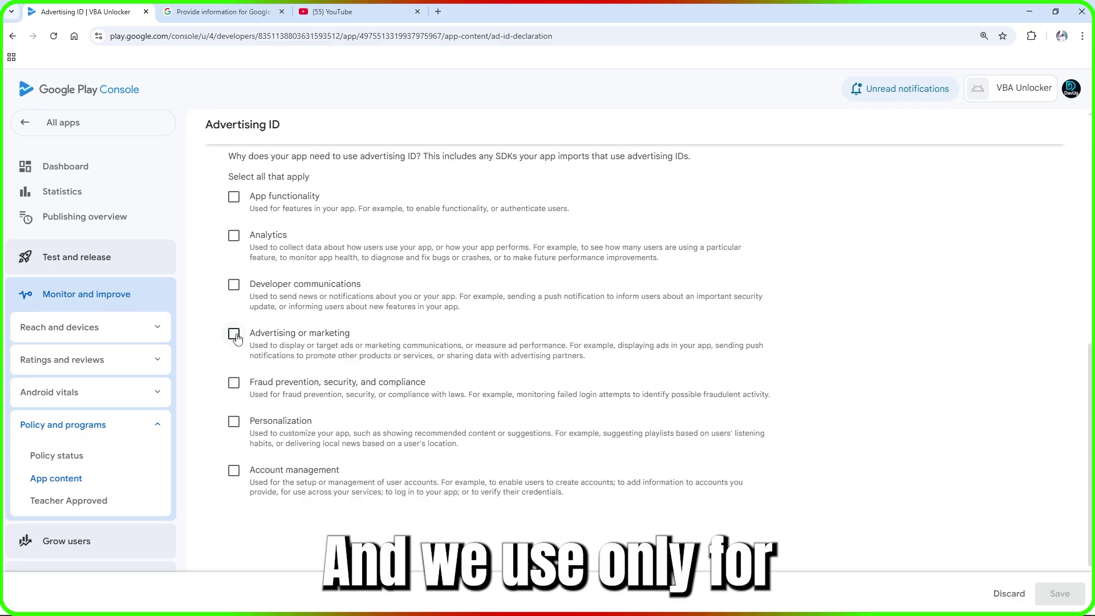
left_click(234, 335)
scroll(341, 321, "up", 4)
scroll(342, 320, "up", 6)
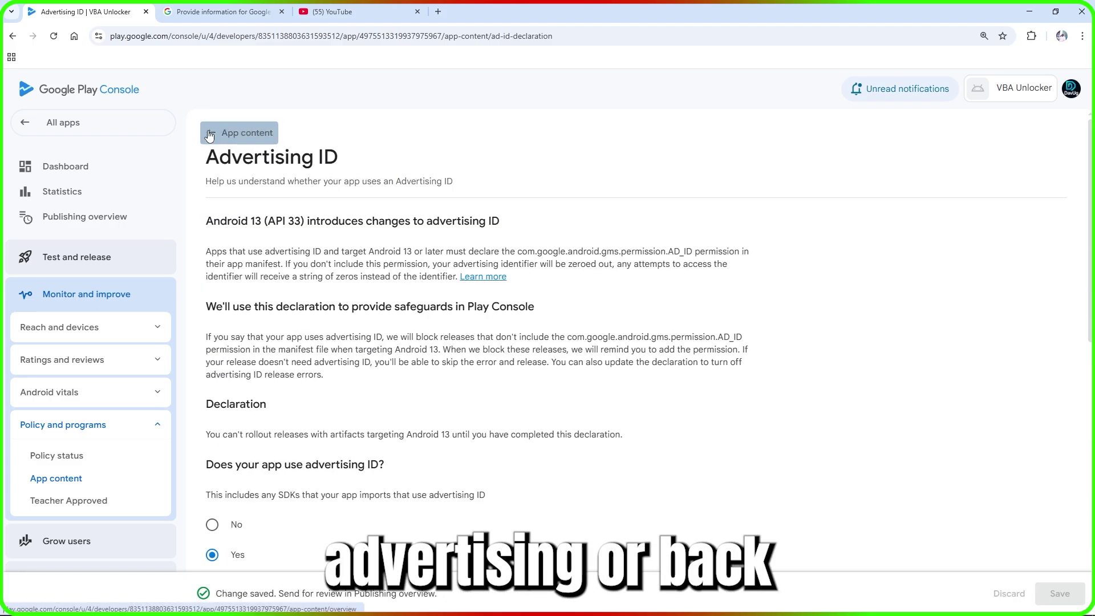
left_click(240, 133)
Step: Declare that the app is not a government app
left_click(266, 332)
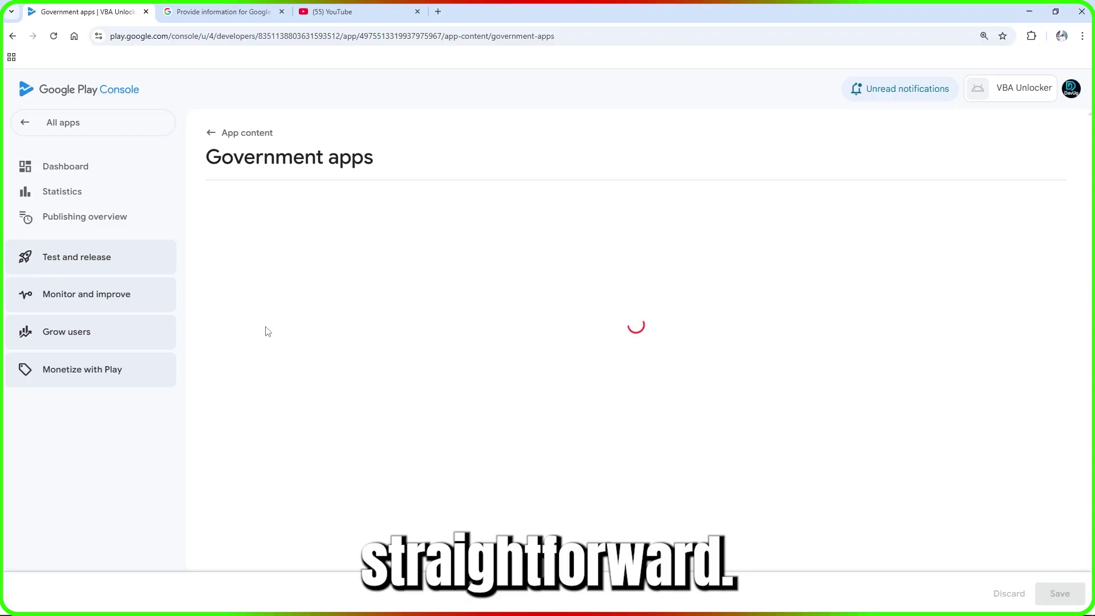
left_click(215, 293)
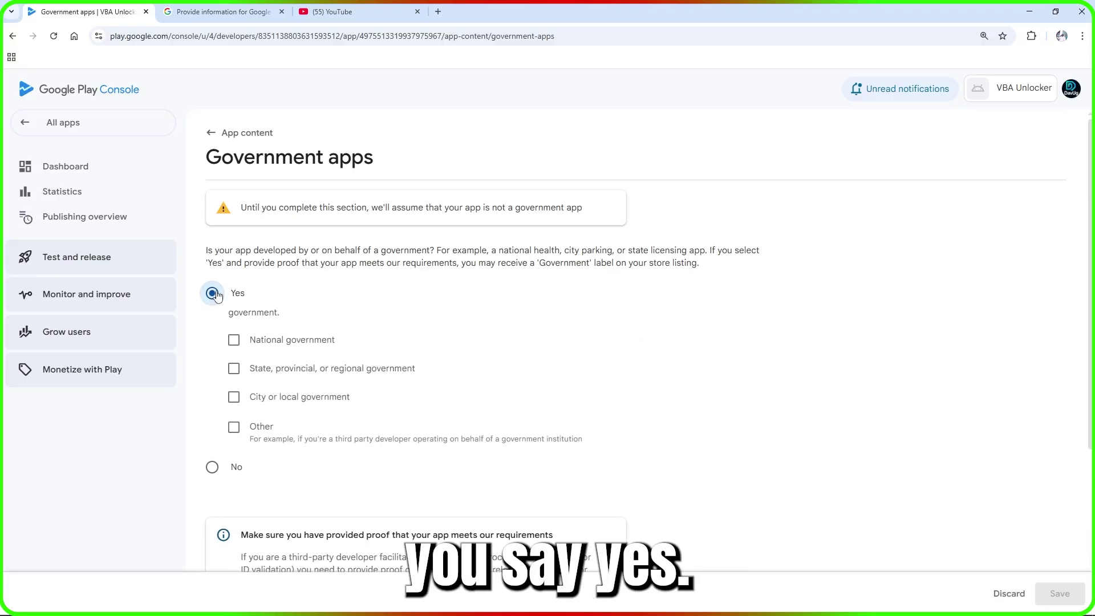
scroll(245, 411, "down", 4)
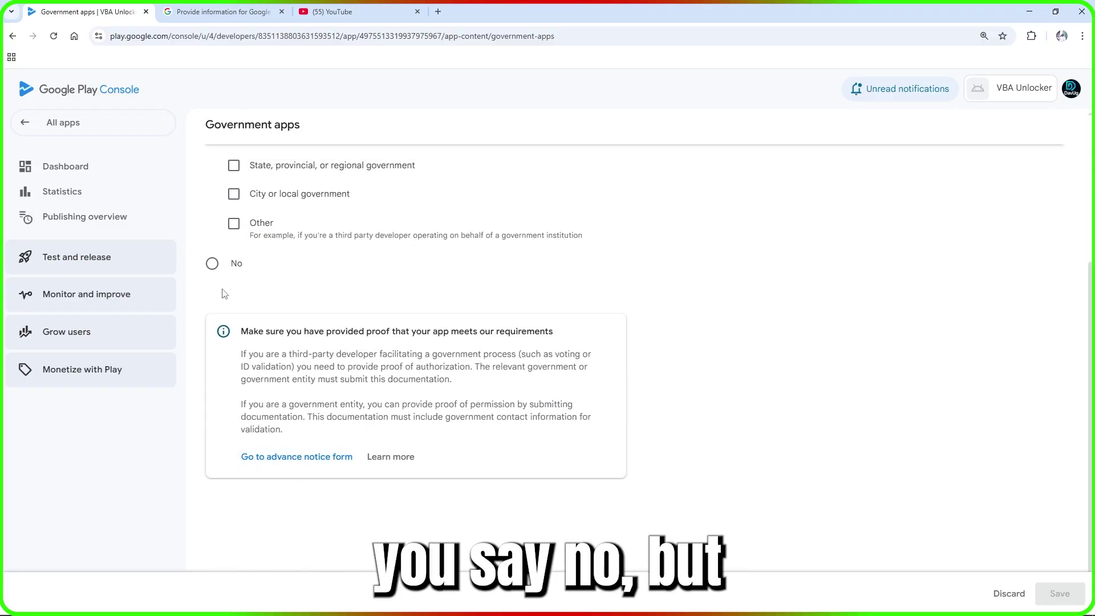
left_click(214, 262)
left_click(246, 196)
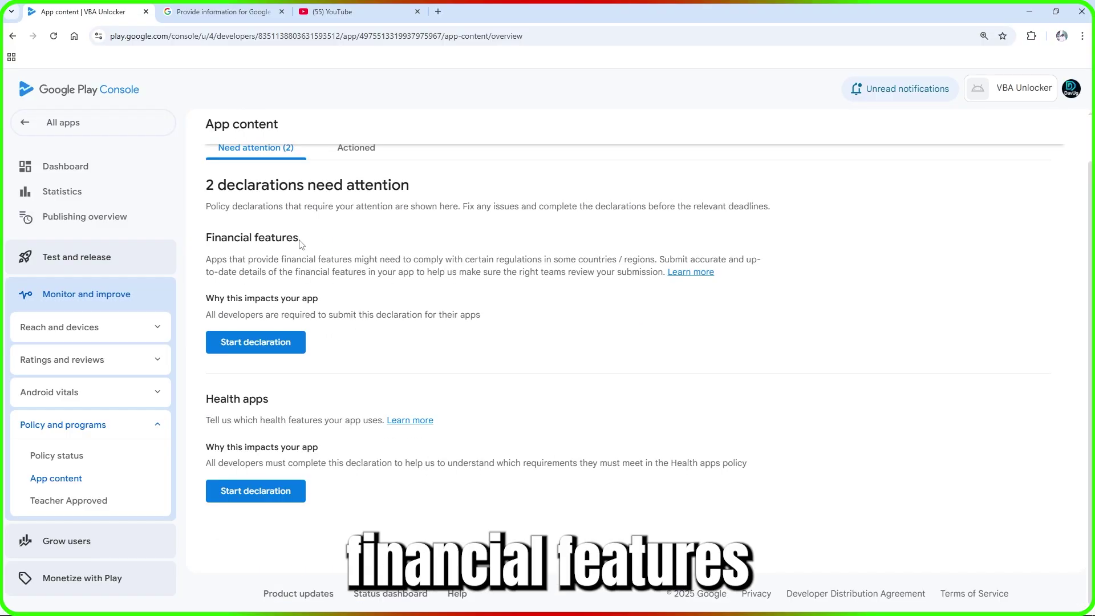
Step: Declare and save that the app doesn't provide any financial features
left_click(256, 344)
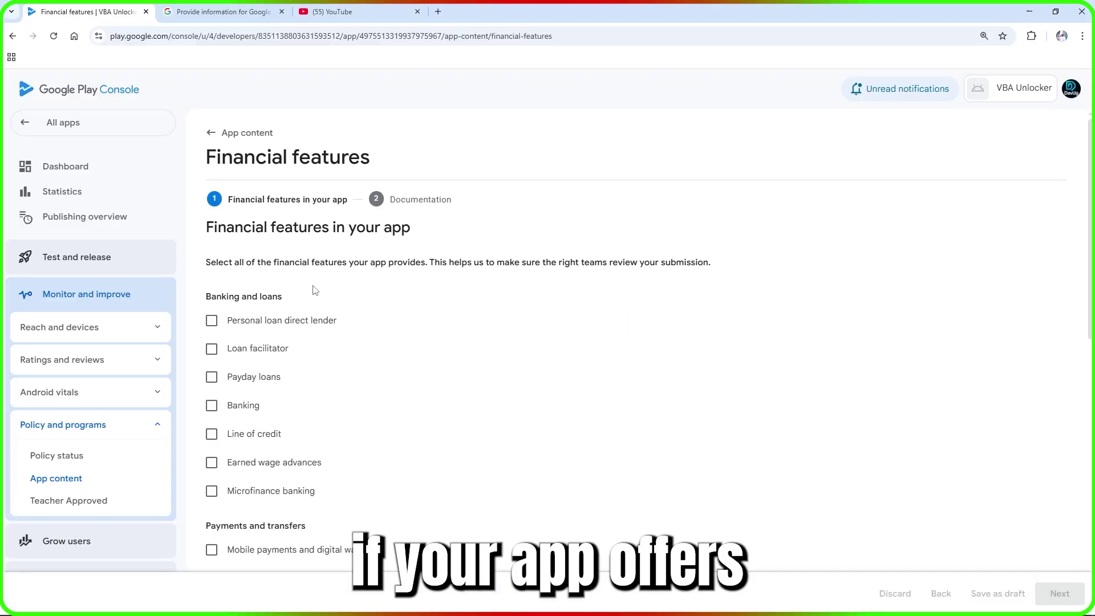
scroll(282, 275, "down", 5)
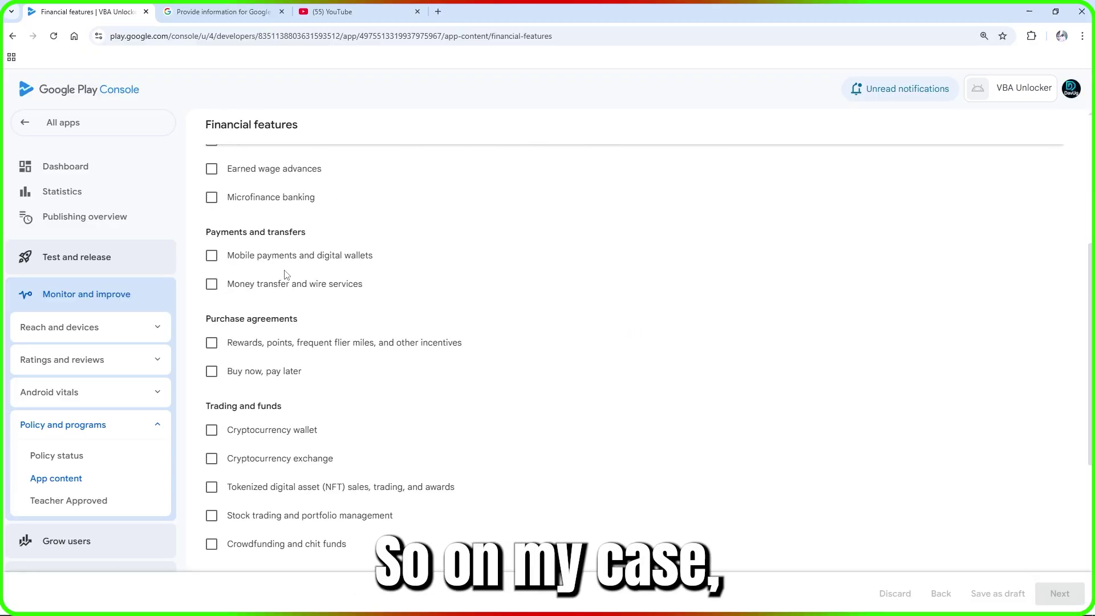
scroll(287, 274, "down", 5)
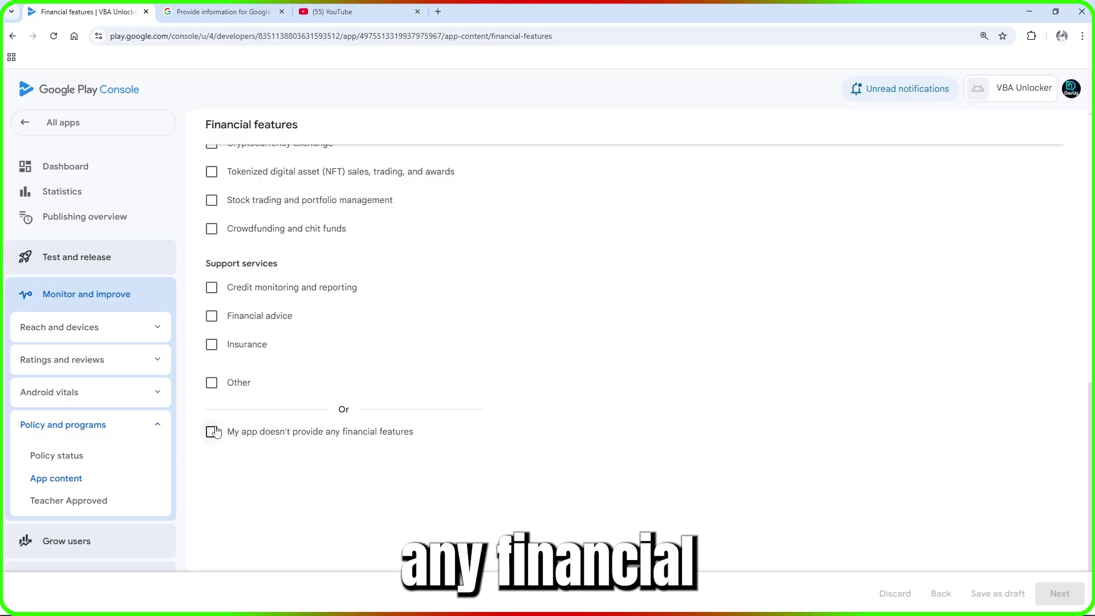
left_click(212, 432)
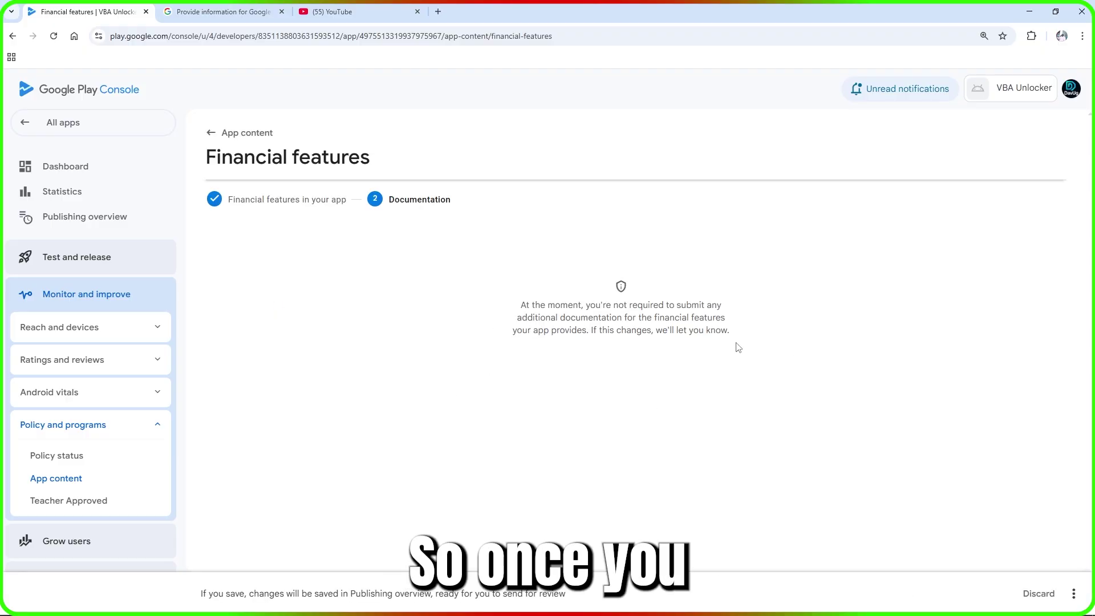
left_click(1073, 594)
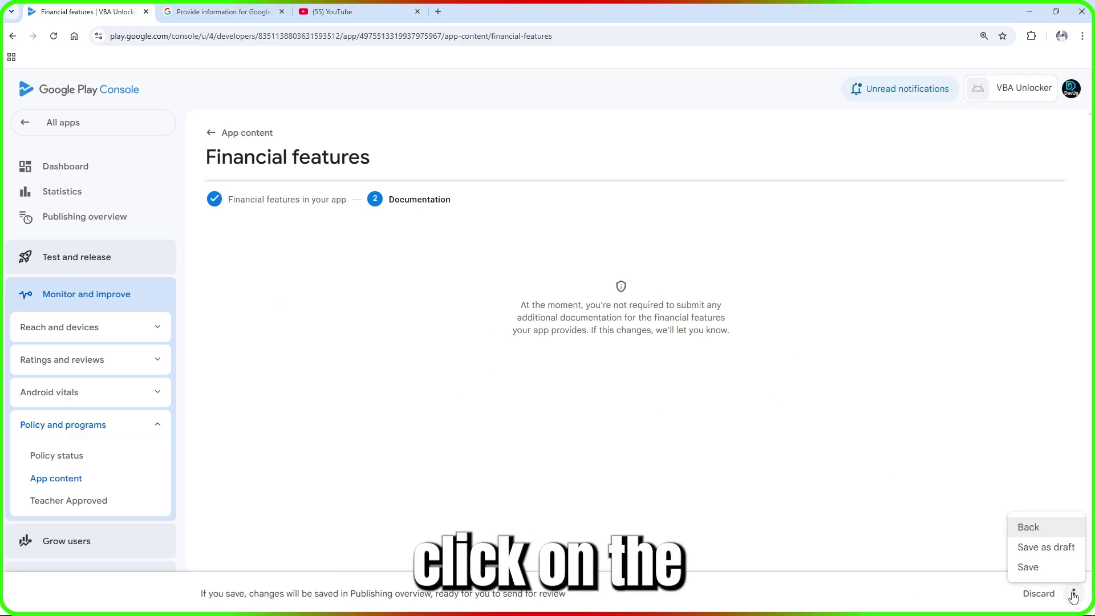
left_click(1032, 568)
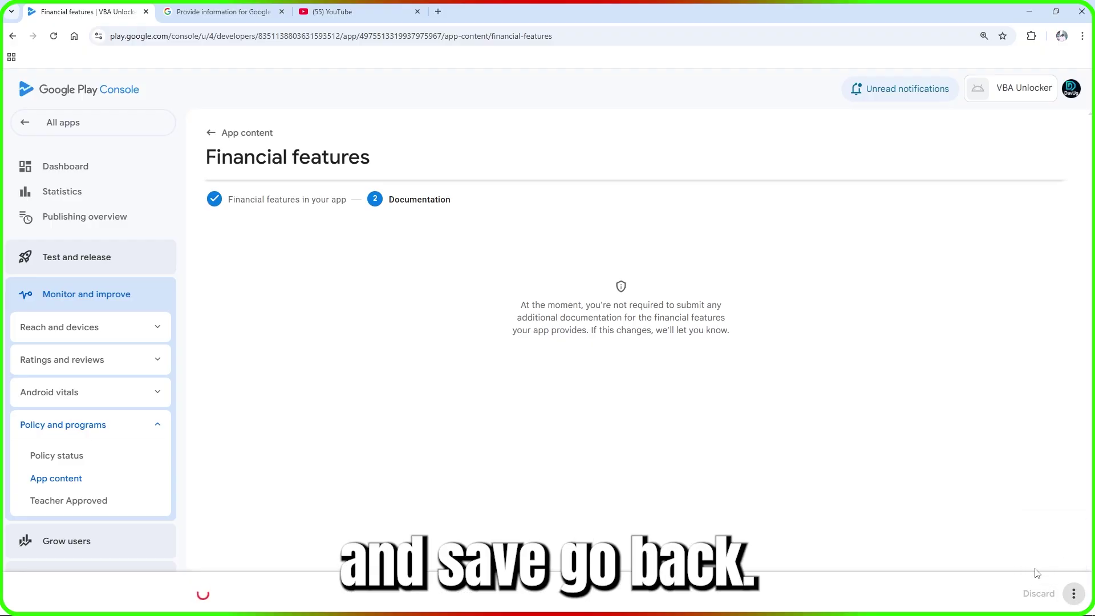
left_click(217, 135)
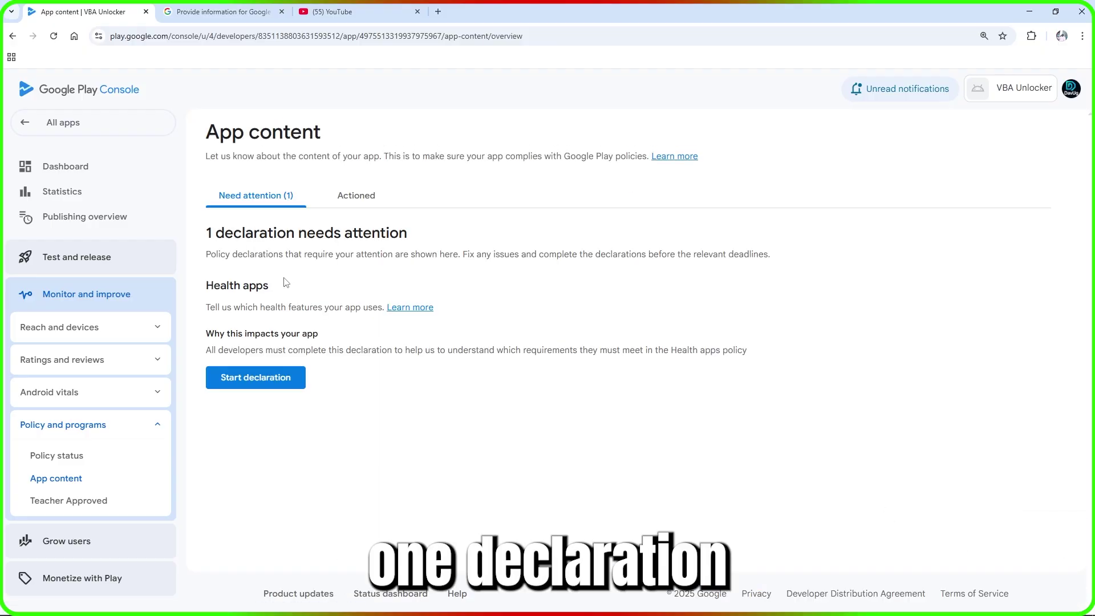
Step: Declare in the Health apps declaration that the app has no health features, and save
left_click(257, 379)
scroll(574, 311, "down", 8)
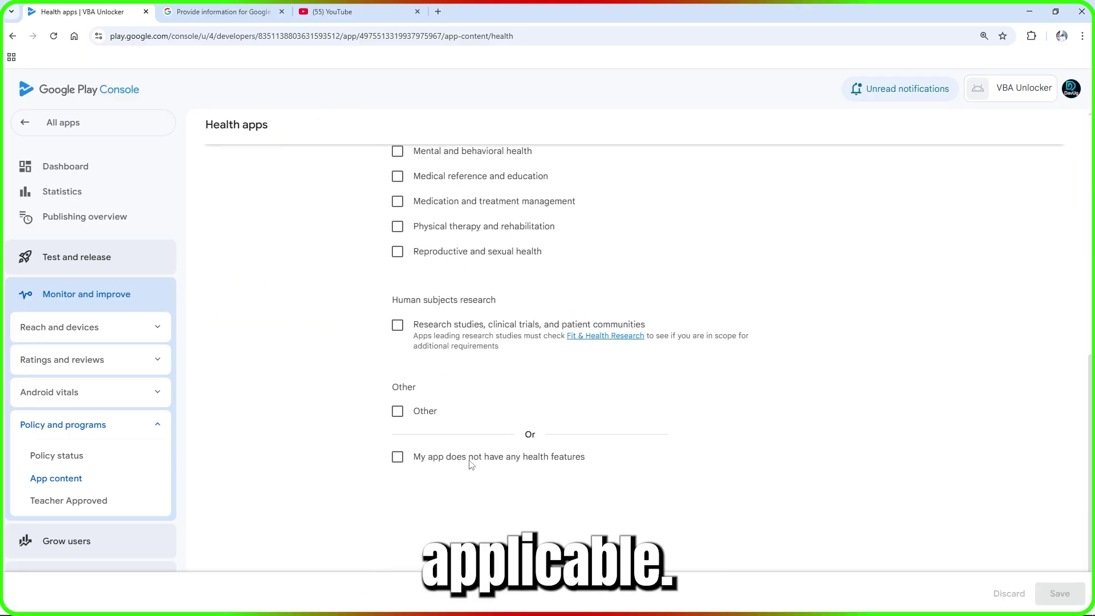
left_click(397, 456)
left_click(1059, 593)
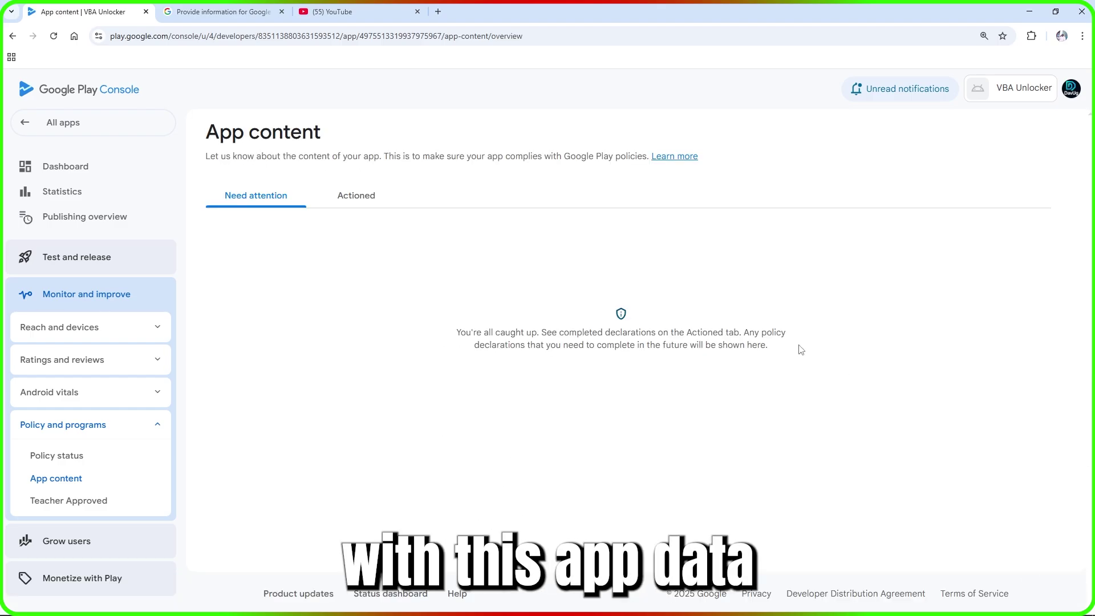
Step: Review the Health apps answer under Actioned, then confirm nothing needs attention
left_click(356, 200)
scroll(766, 400, "down", 4)
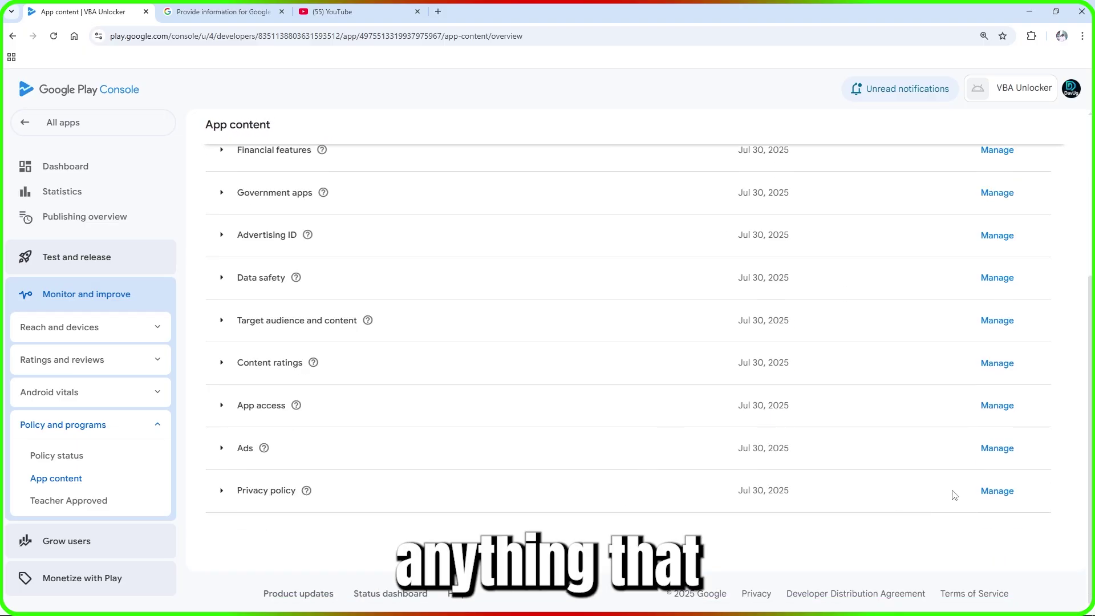
scroll(941, 410, "up", 4)
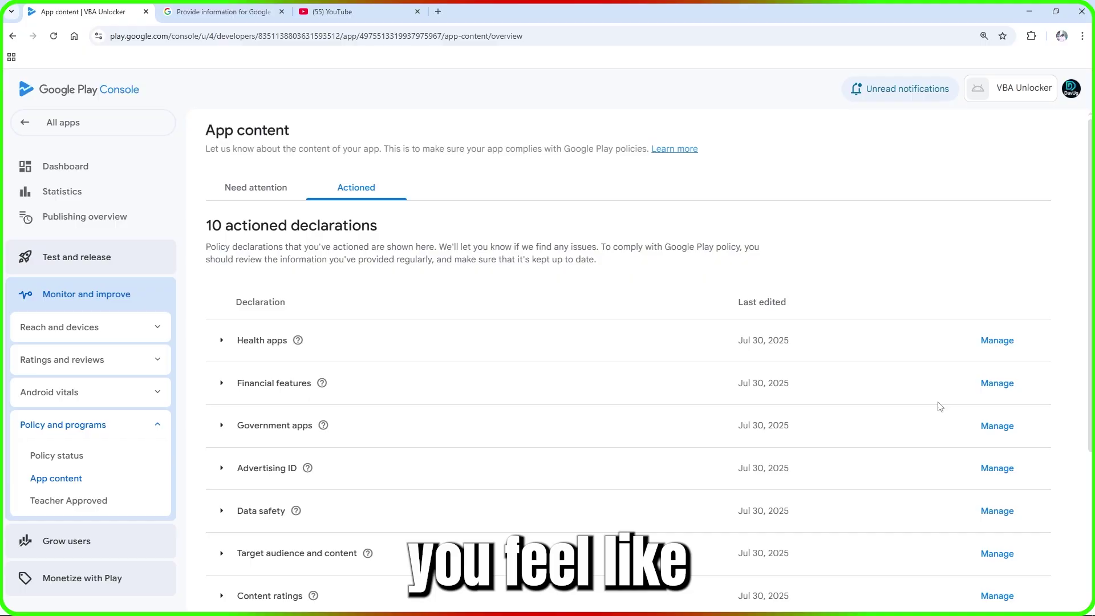
left_click(222, 347)
scroll(461, 361, "down", 1)
scroll(642, 276, "up", 1)
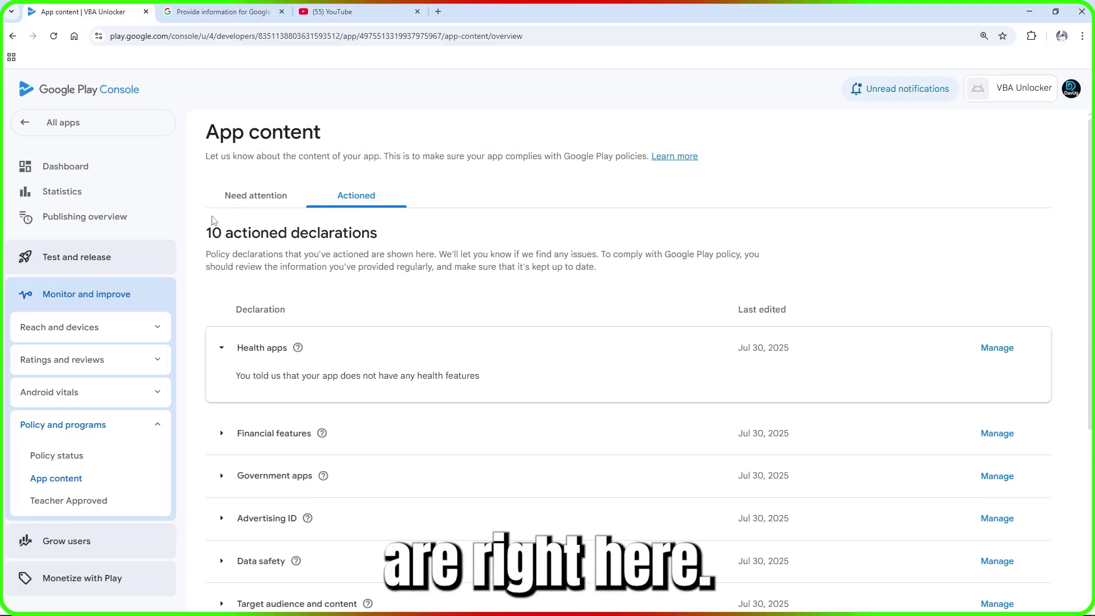
left_click(236, 197)
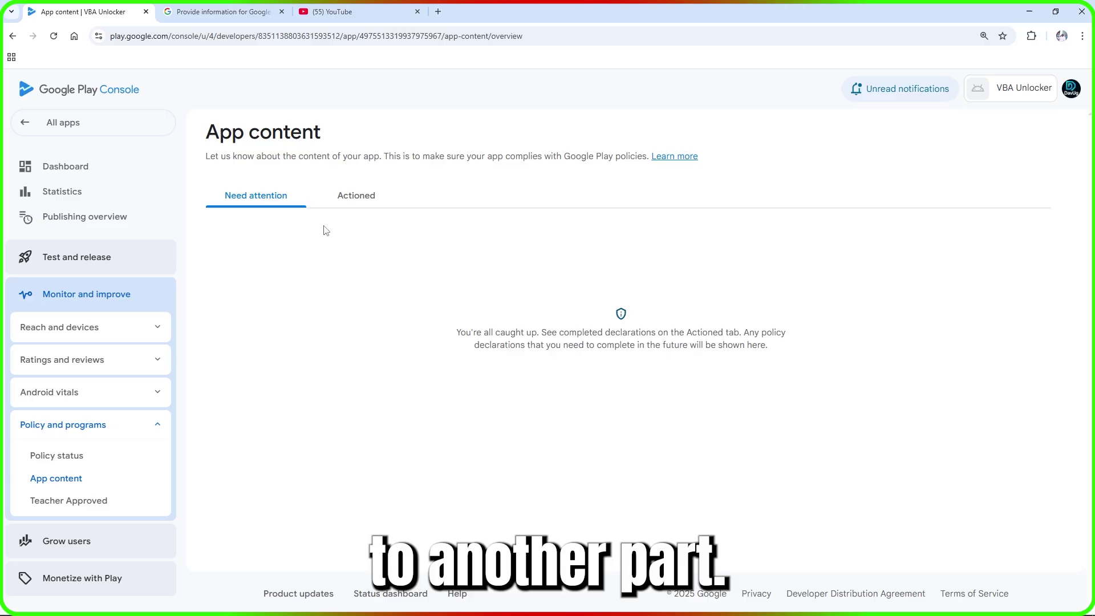
Step: Return to the Dashboard and scroll to the setup checklist showing 9 of 11 tasks done
left_click(74, 178)
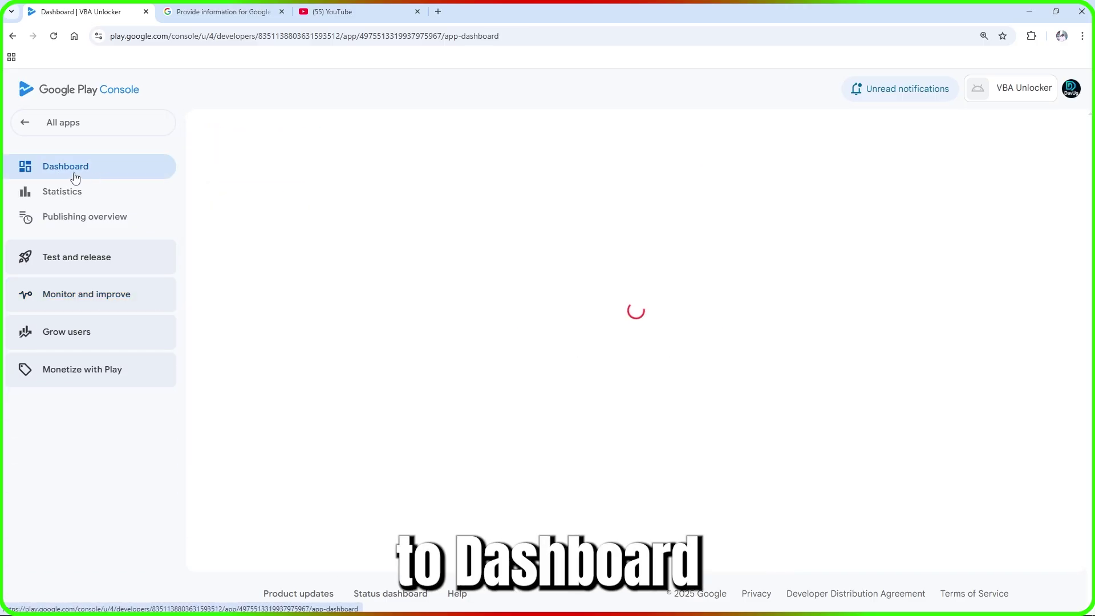
scroll(478, 219, "down", 6)
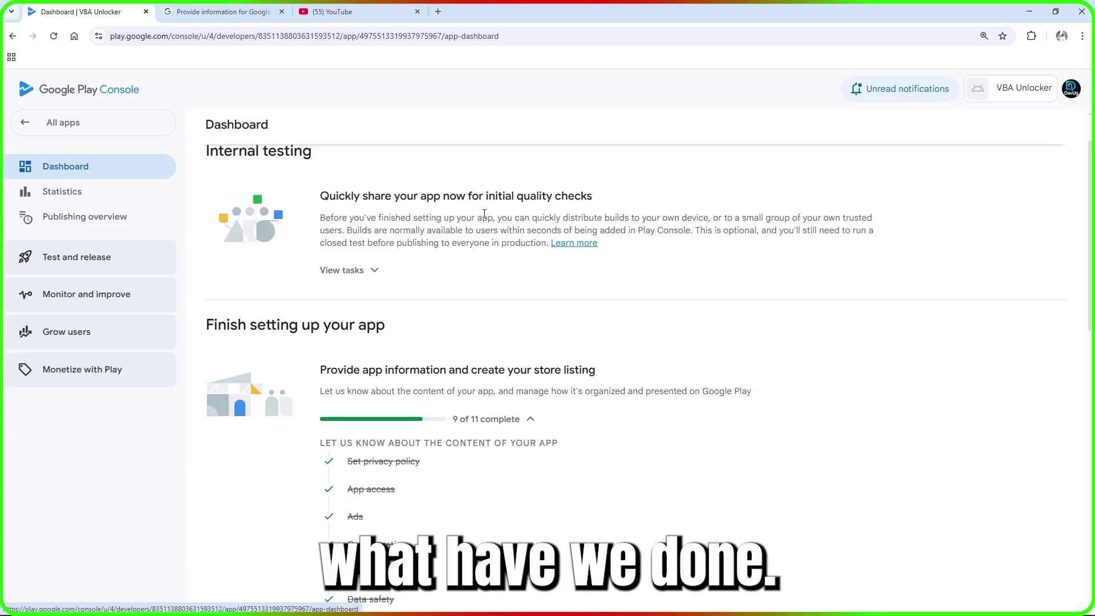
scroll(440, 313, "down", 2)
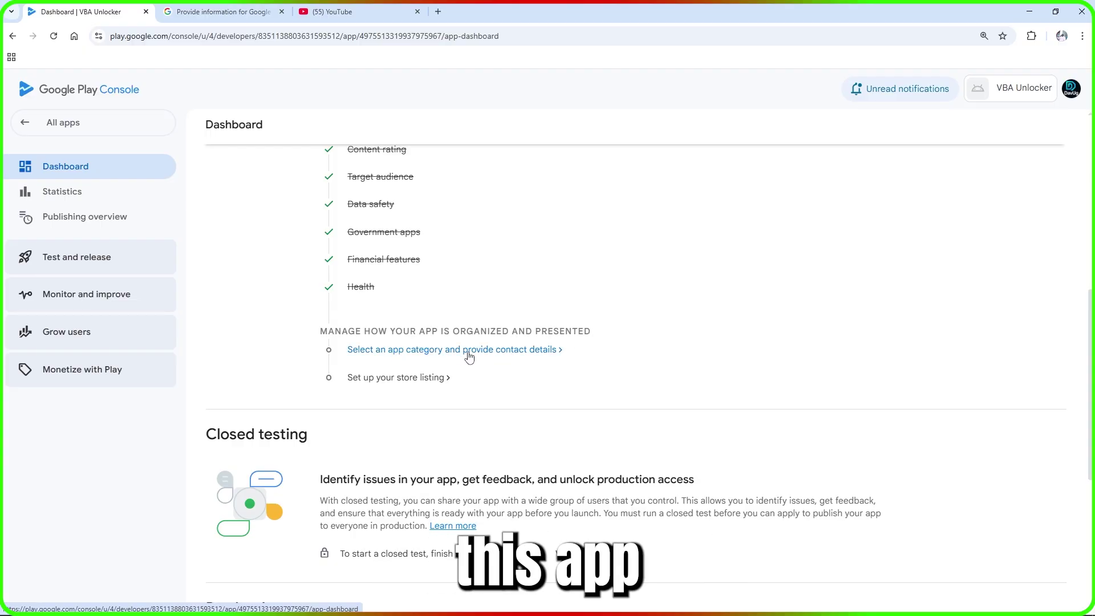
Step: Save the app category as type App in the Tools category, then bring up Manage tags
left_click(501, 354)
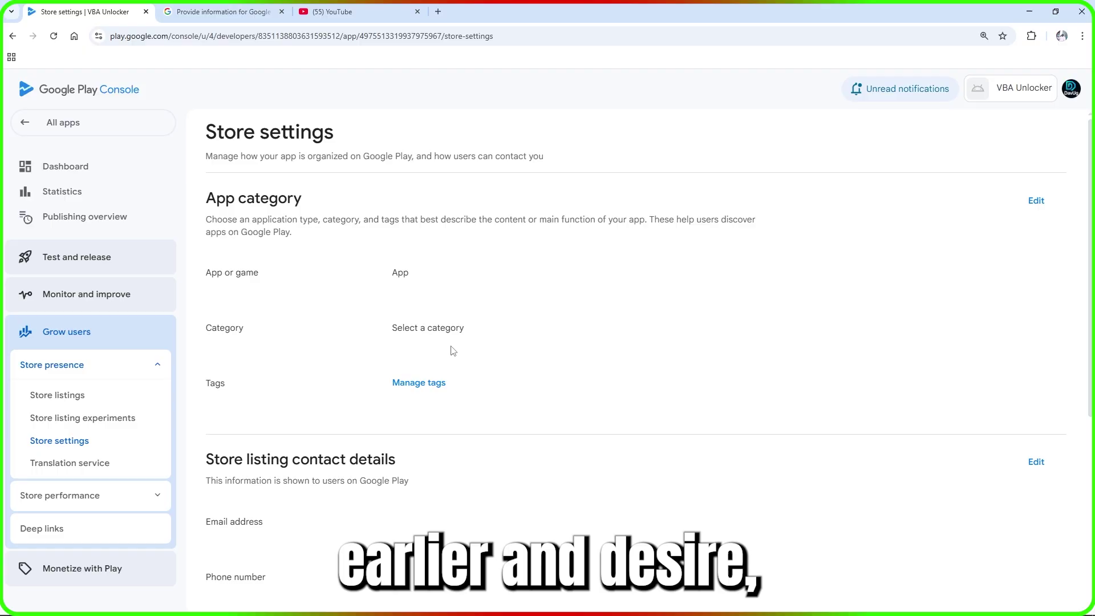
left_click(1039, 202)
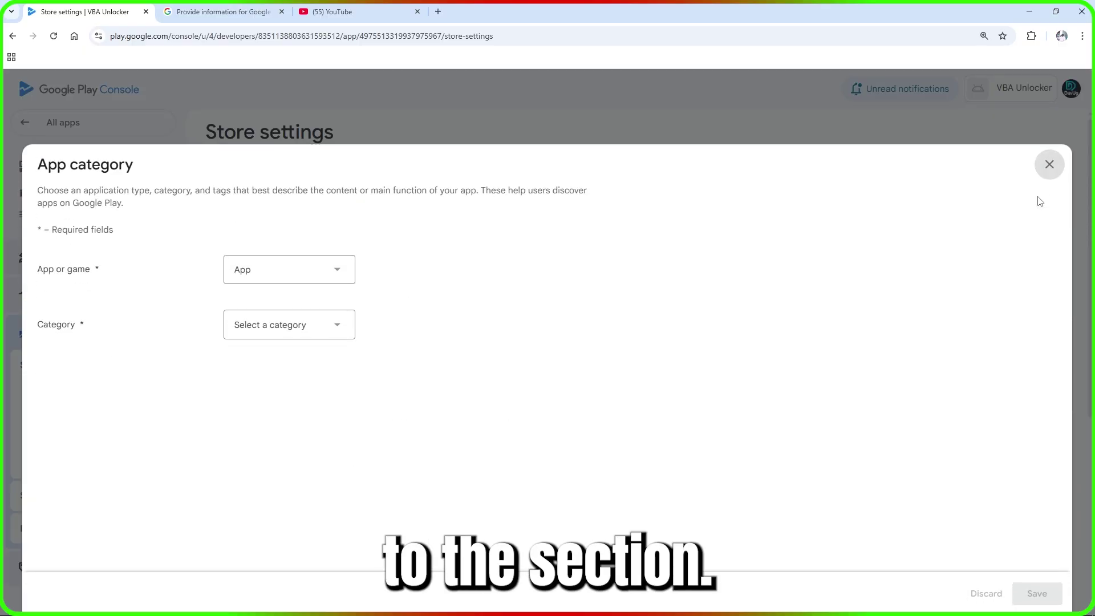
left_click(330, 267)
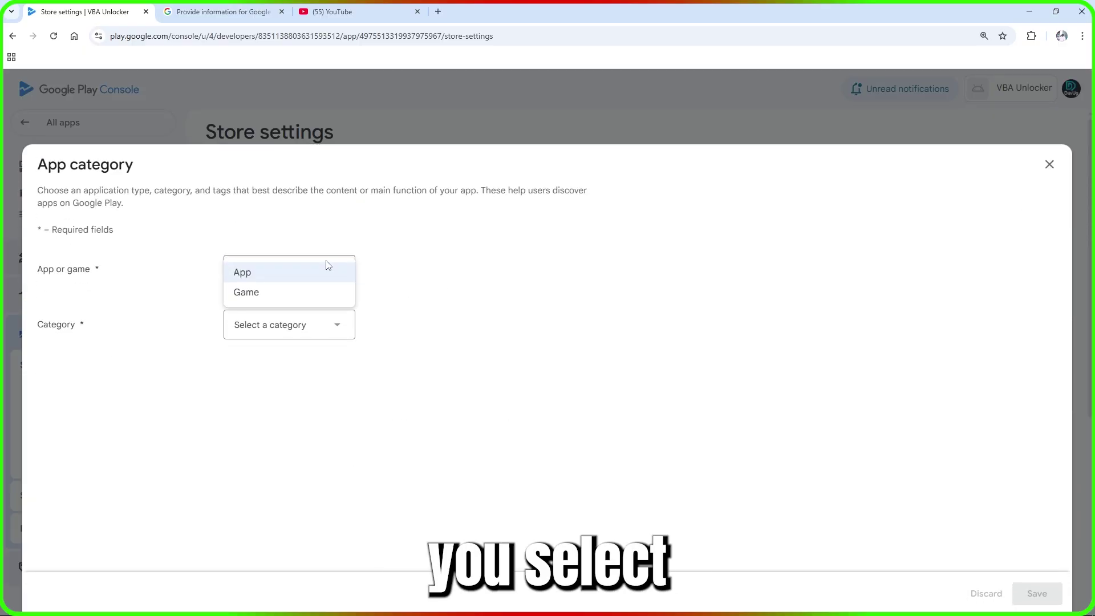
left_click(228, 275)
left_click(331, 327)
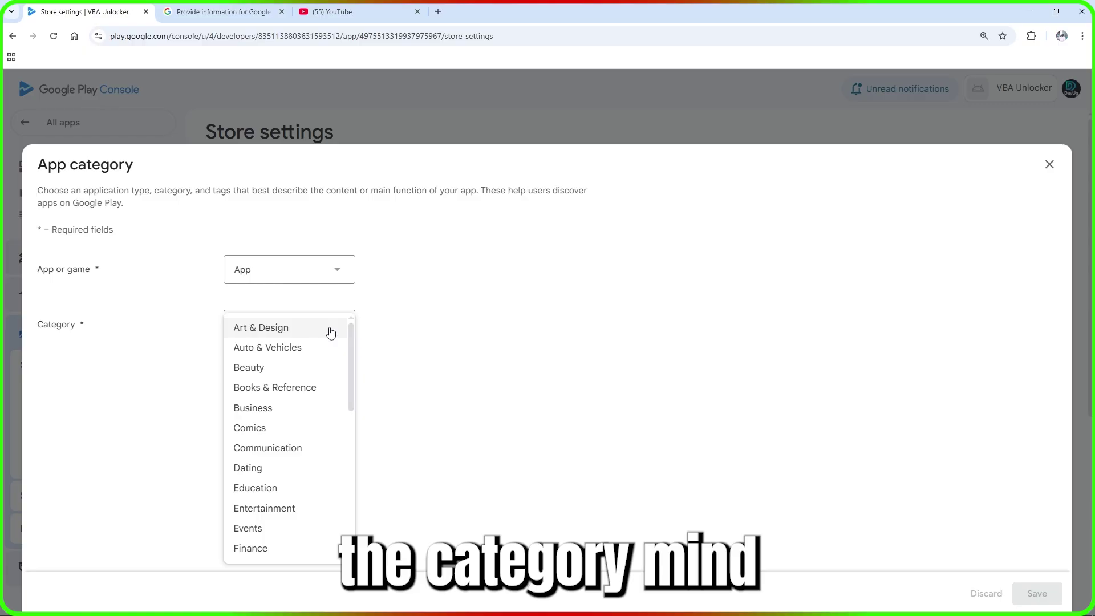
scroll(315, 433, "down", 3)
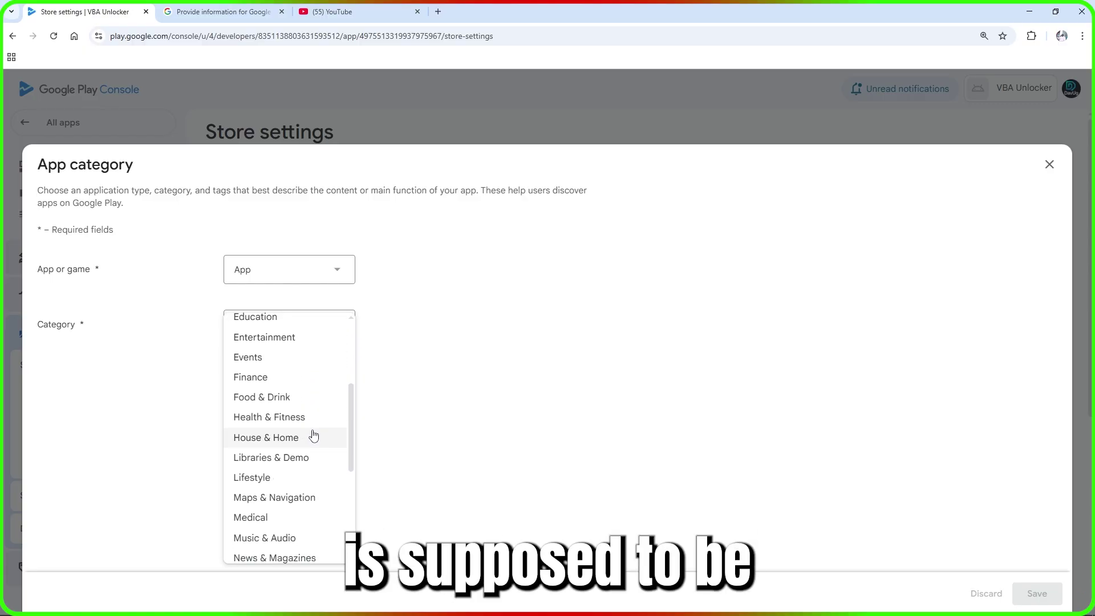
scroll(312, 434, "down", 3)
left_click(268, 547)
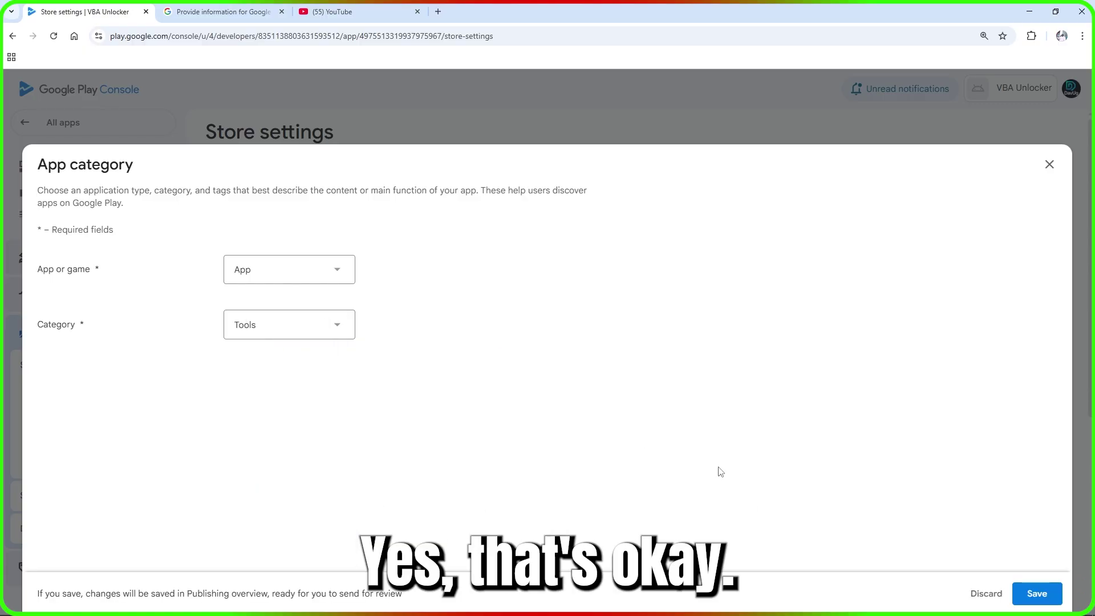
left_click(1032, 595)
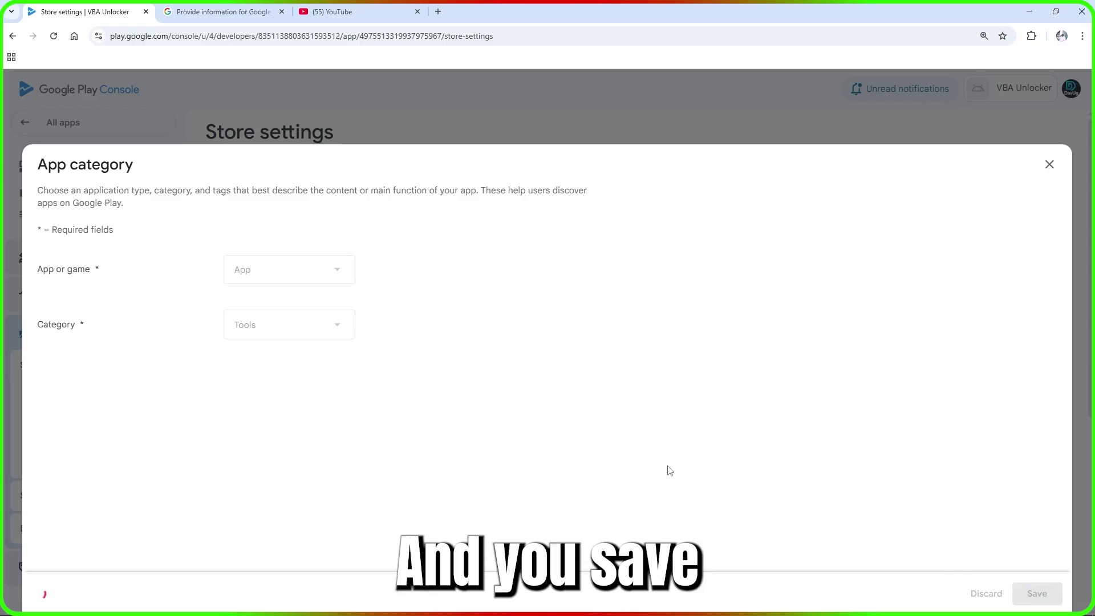
left_click(420, 382)
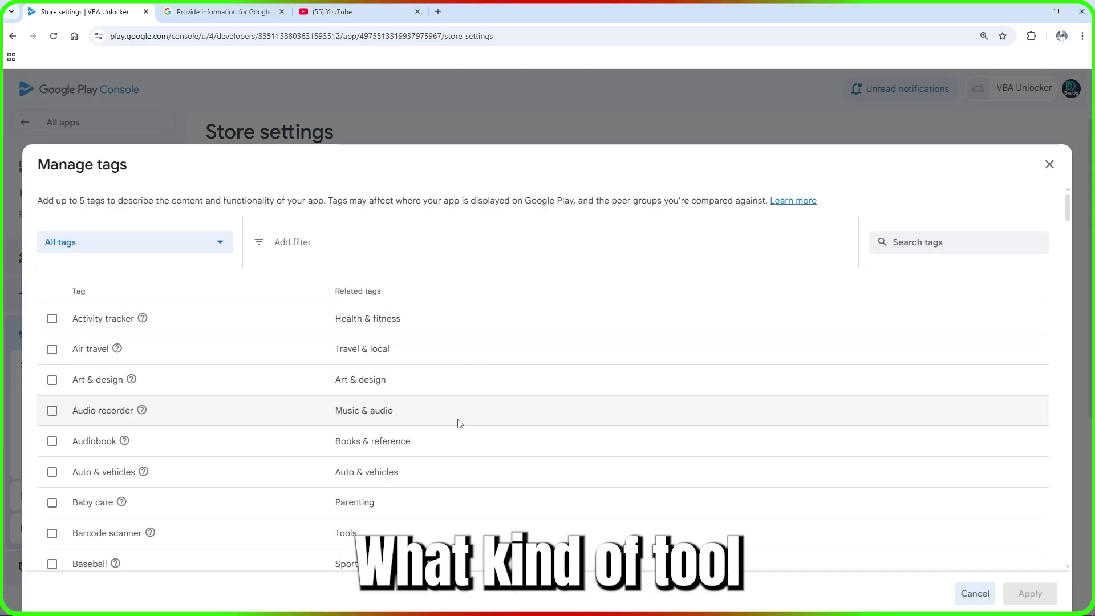
Step: Tag the app with Productivity and Tools and apply the tags
scroll(459, 425, "down", 15)
scroll(365, 416, "down", 5)
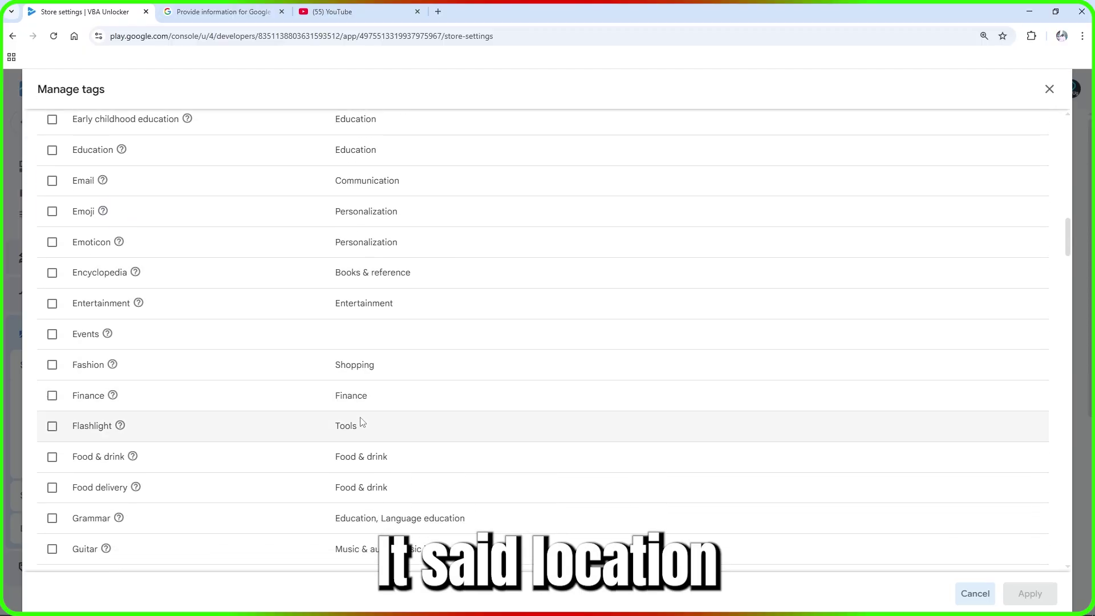
scroll(365, 422, "down", 6)
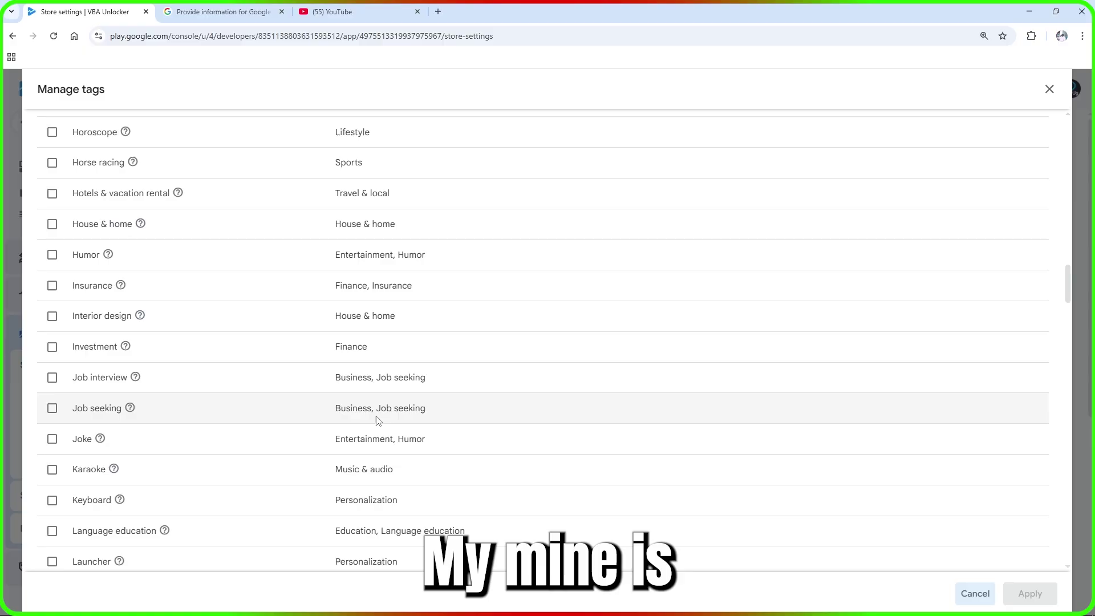
scroll(376, 419, "down", 3)
scroll(383, 413, "down", 4)
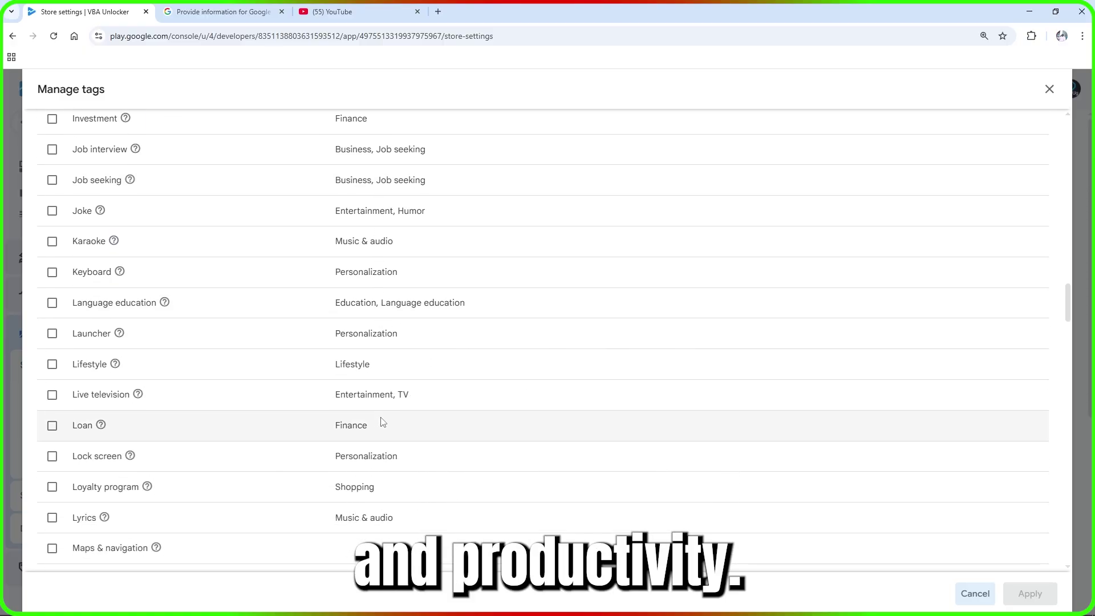
scroll(381, 420, "down", 15)
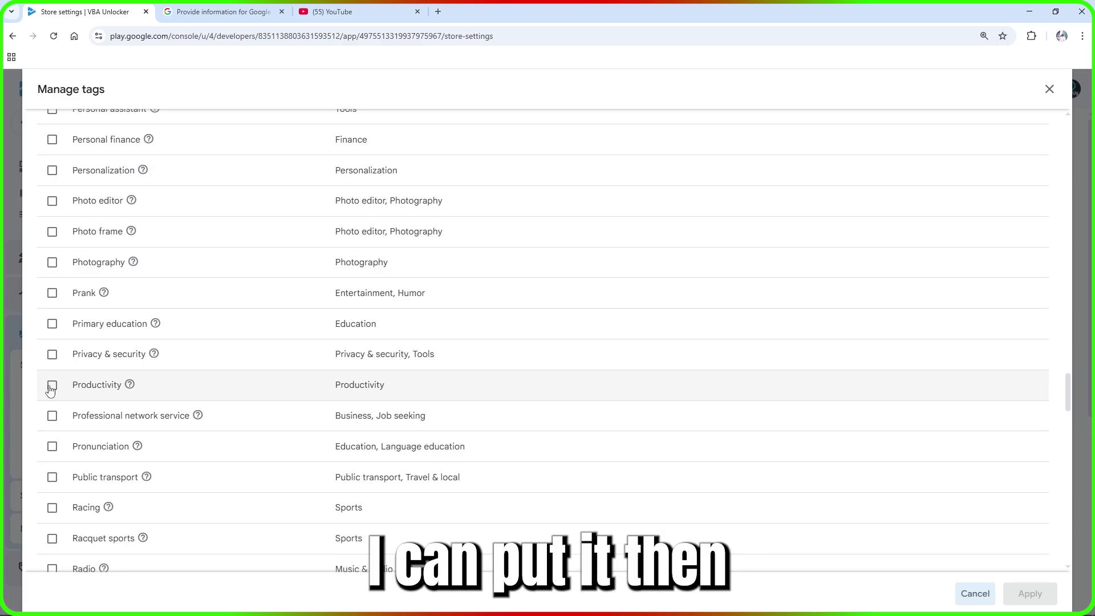
left_click(53, 386)
scroll(78, 379, "down", 15)
left_click(52, 371)
scroll(447, 418, "down", 4)
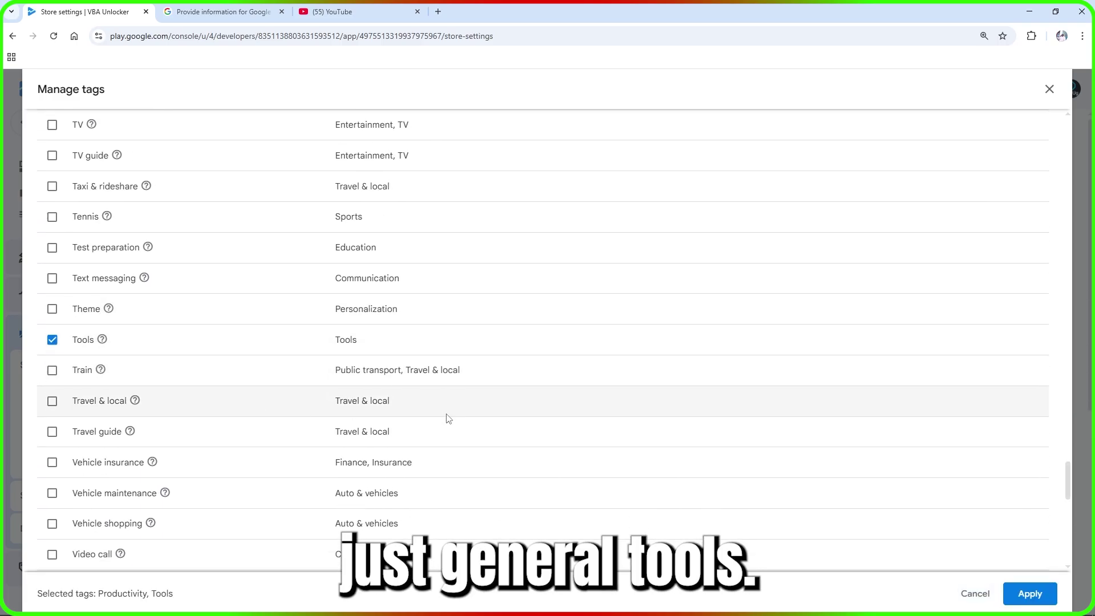
left_click(1029, 594)
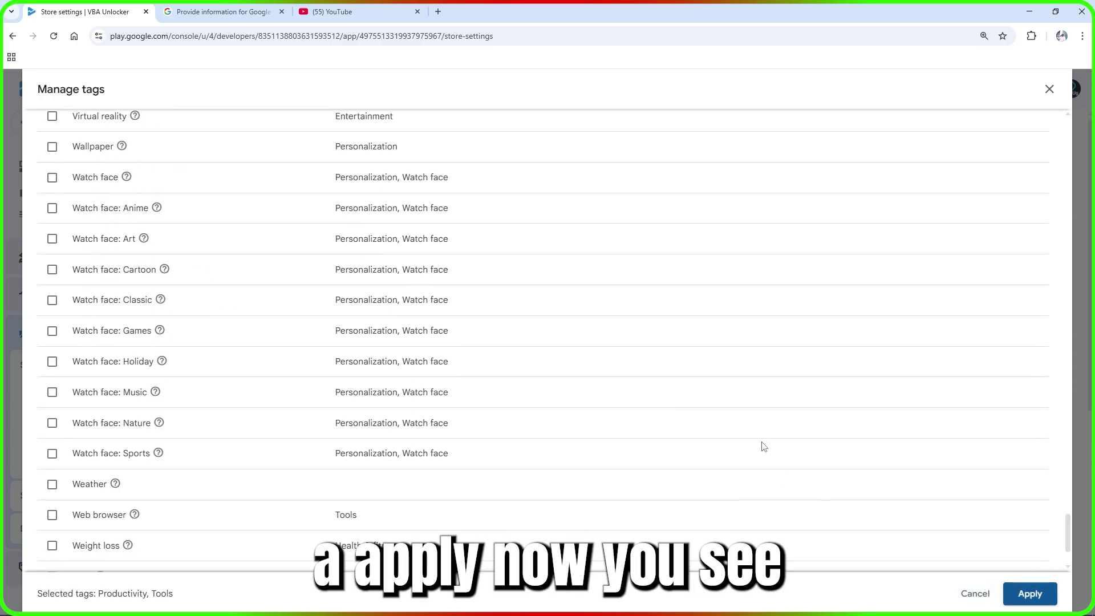
scroll(1006, 467, "down", 2)
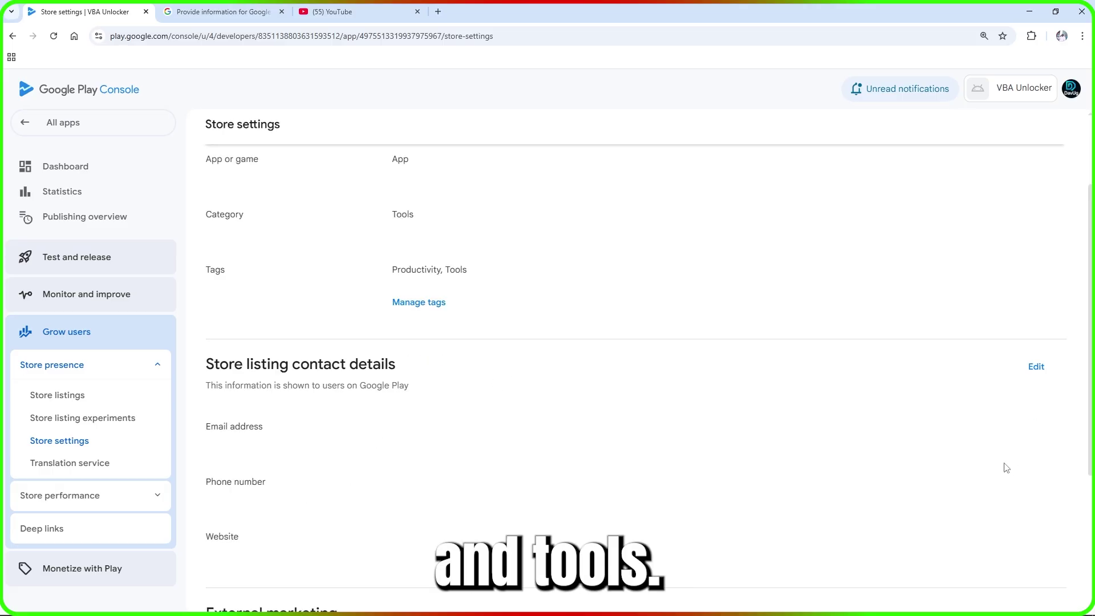
Step: Enter the store listing contact e-mail, phone number and website arosoft.io, and save them
scroll(296, 346, "down", 2)
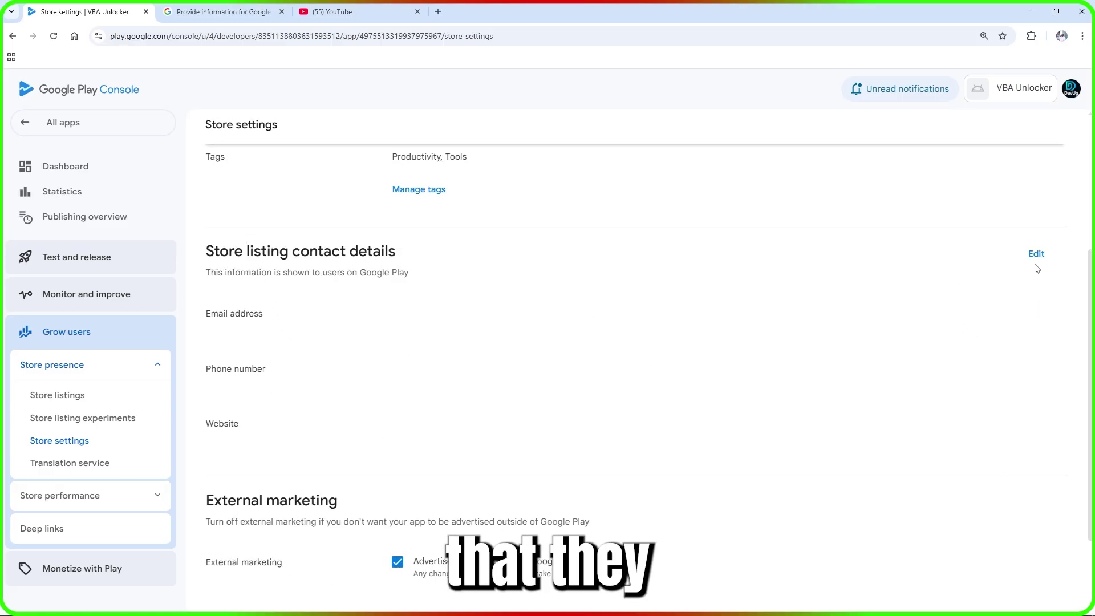
left_click(1036, 255)
left_click(268, 258)
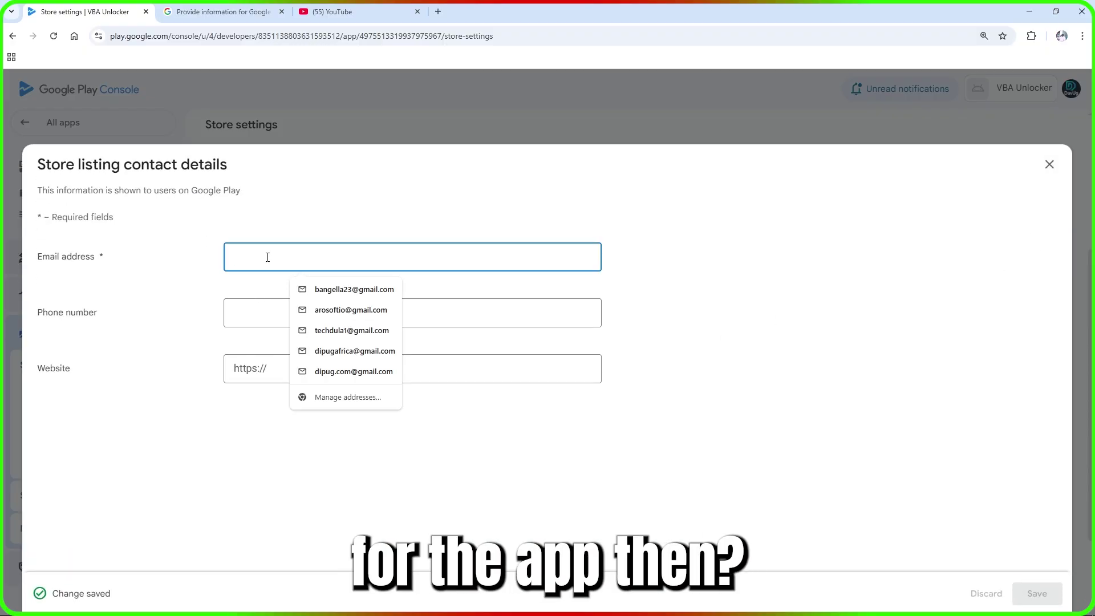
left_click(294, 325)
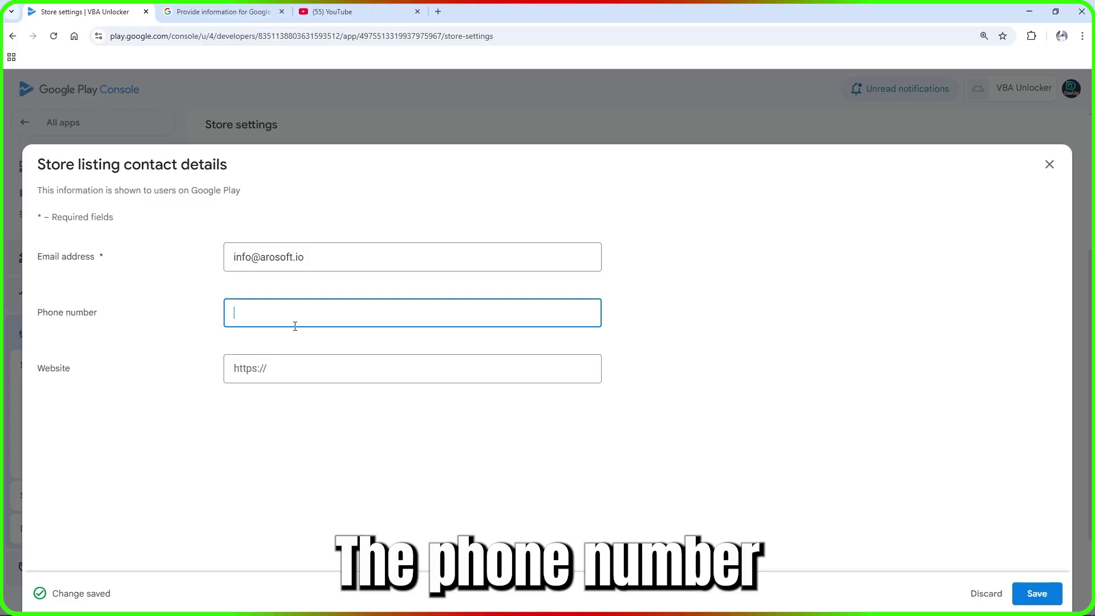
type("88")
left_click(313, 375)
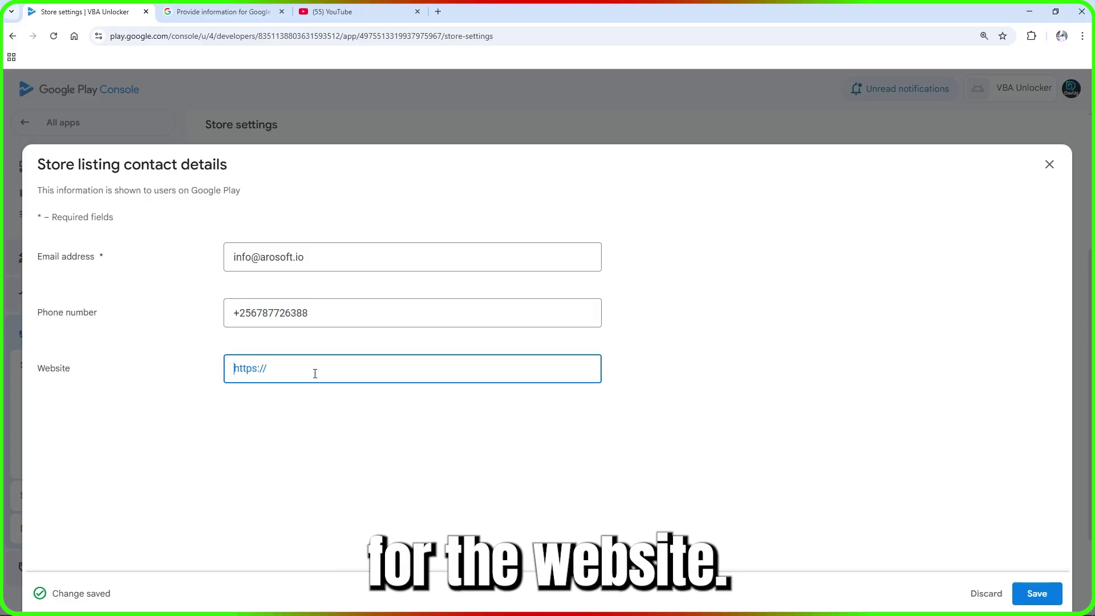
type("arosoft.io")
left_click(1037, 593)
Step: Close the contact details form and return to the Dashboard
left_click(1049, 164)
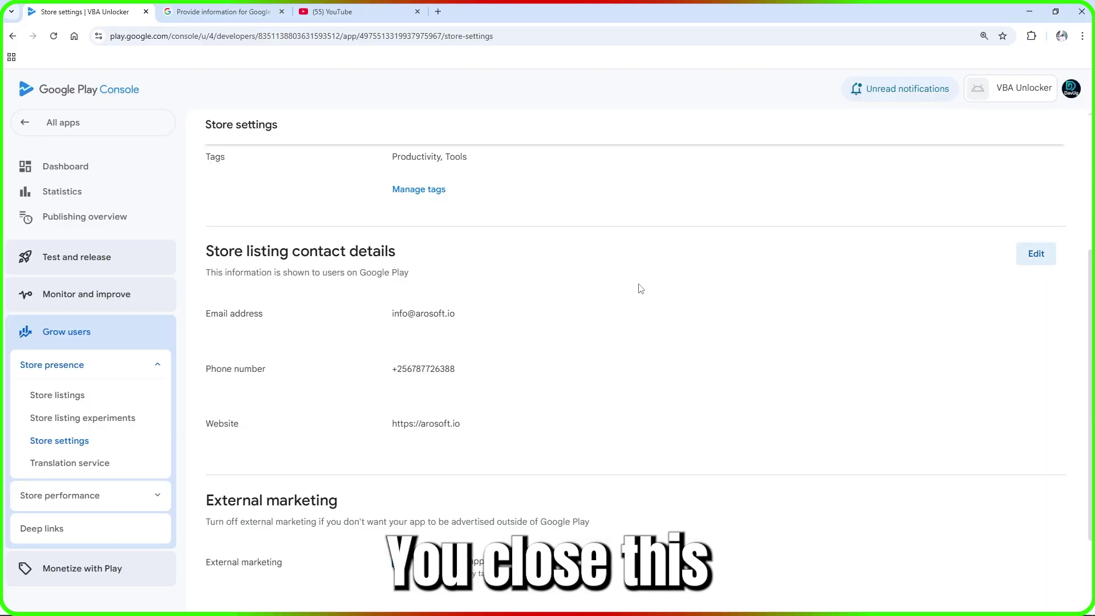
scroll(404, 396, "down", 2)
scroll(679, 395, "up", 6)
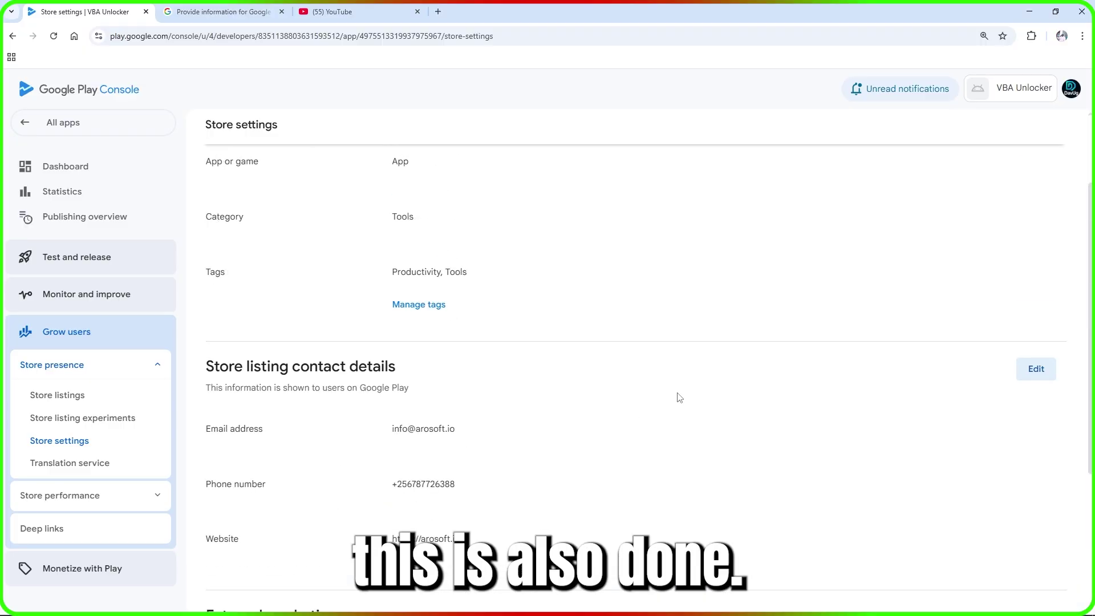
left_click(64, 166)
Step: Open 'Set up your store listing' from the checklist and select the short description field
scroll(400, 291, "down", 9)
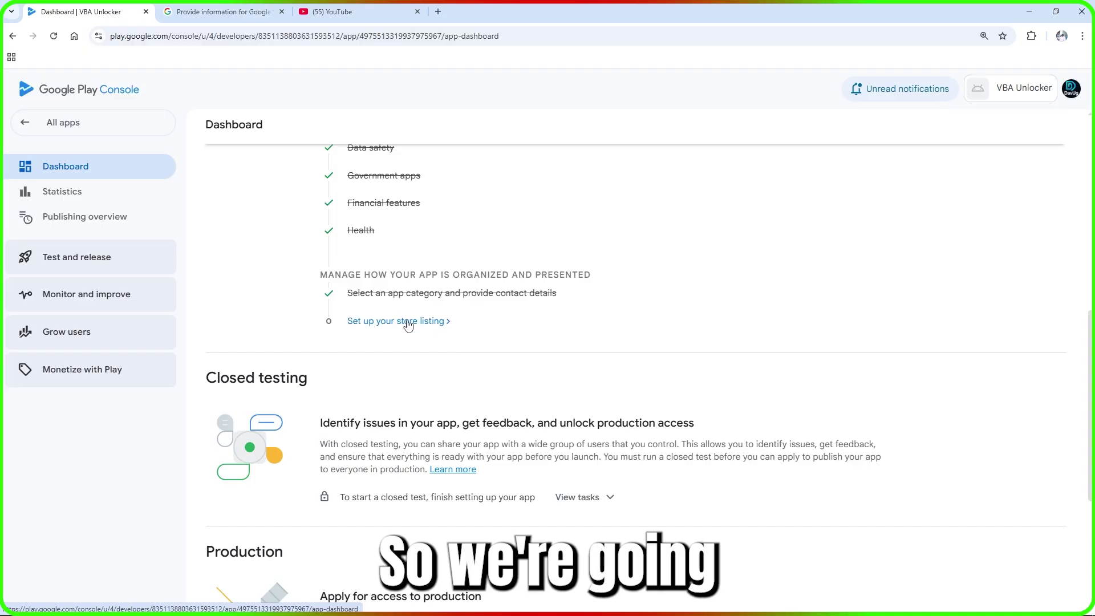
left_click(447, 323)
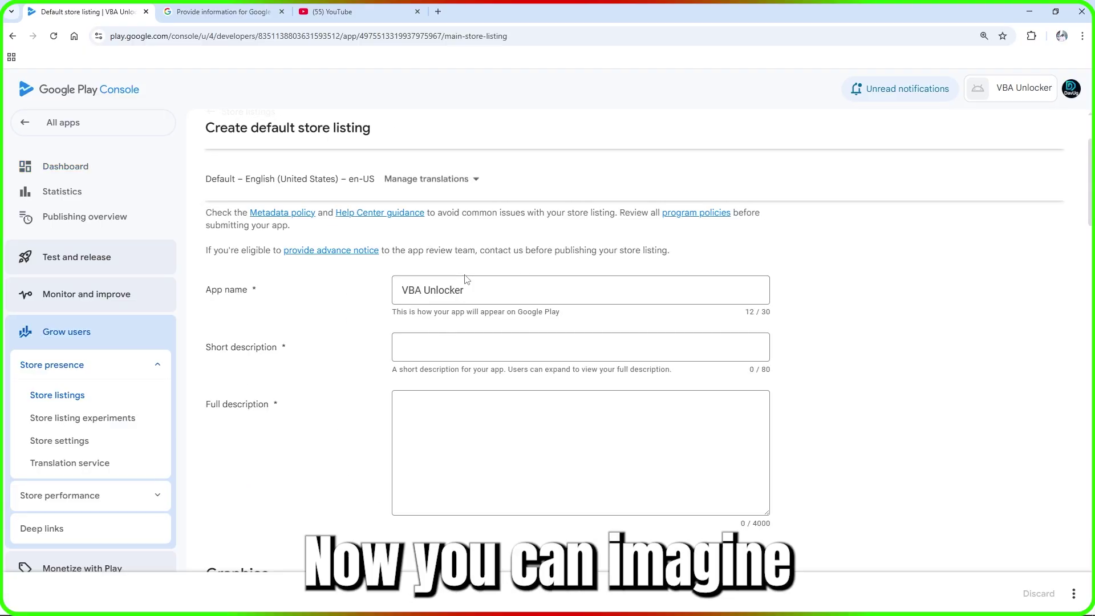
left_click(435, 350)
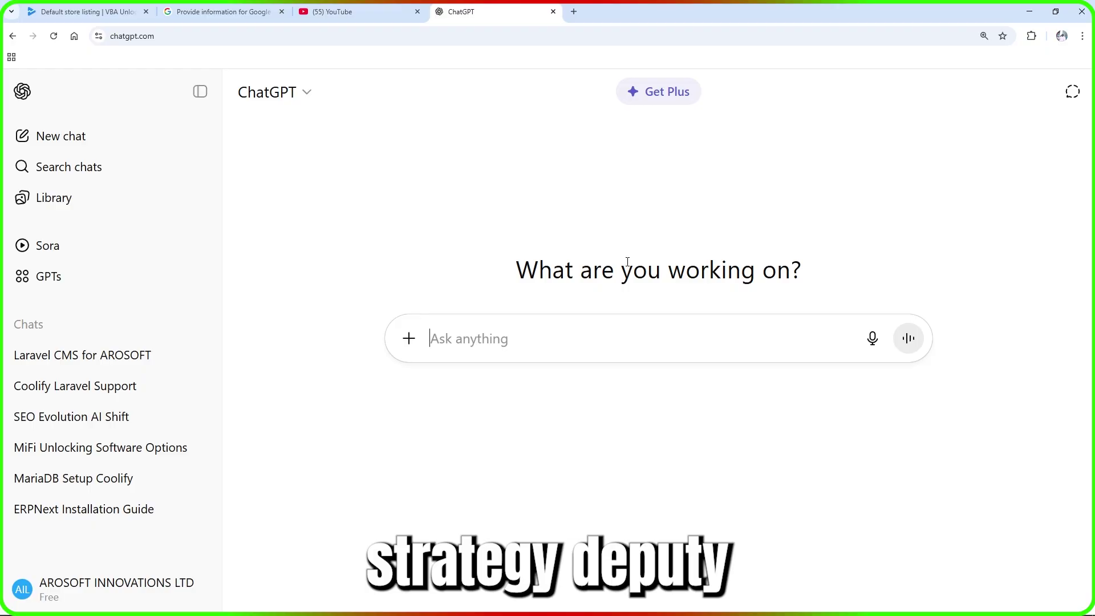
Step: Ask ChatGPT, with the form screenshot attached, for SEO-focused short and long descriptions for Ms Excel VBA remover
key("ctrl+v")
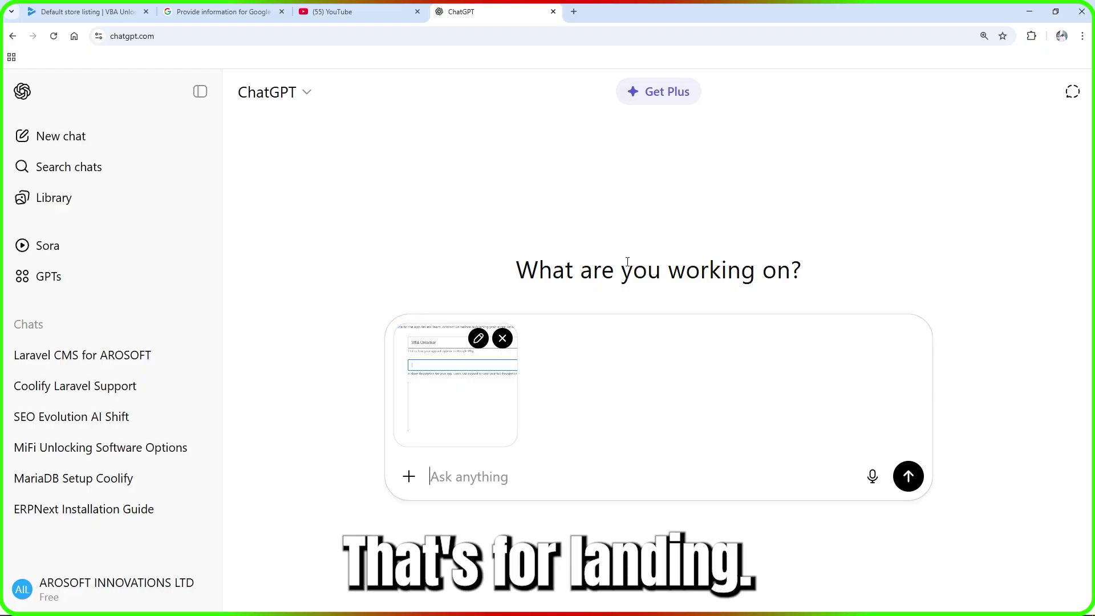
type("help me generate the short and long description for my app. Ms ExelVBA ")
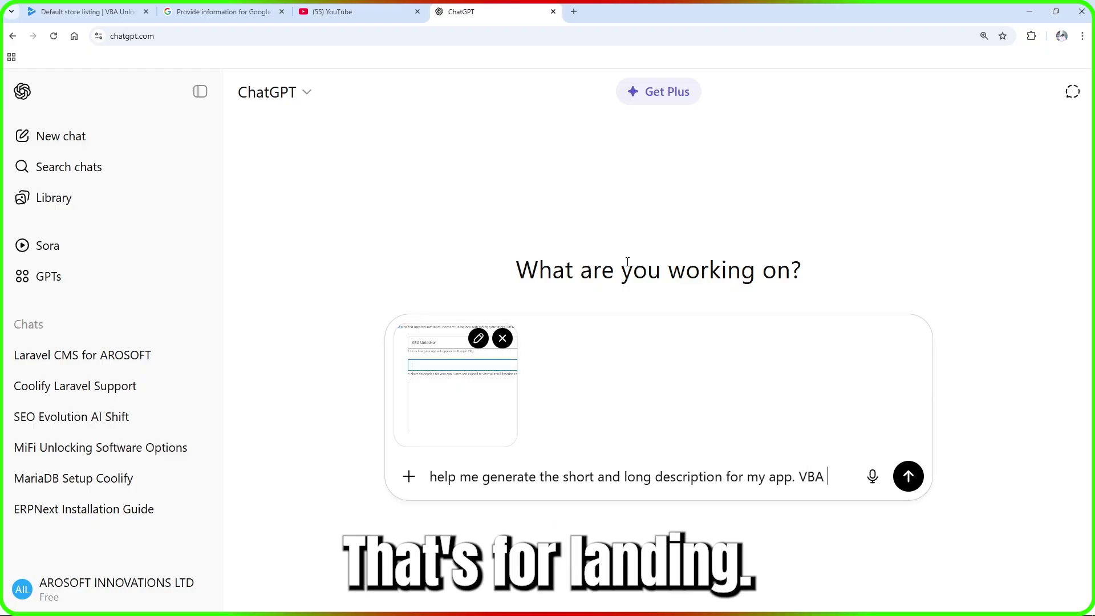
type("remover")
left_click(771, 477)
type("Exel")
left_click(772, 477)
type("Ms")
left_click(912, 478)
type(". please focus on SEO and never make it spamy. focus on all the searchable keywords")
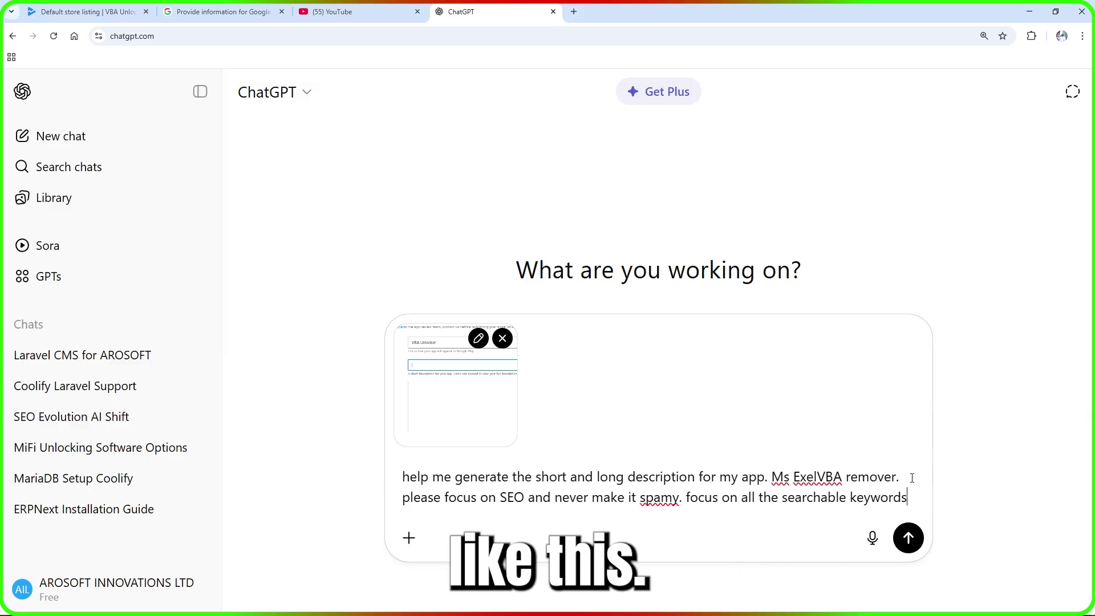
key("Return")
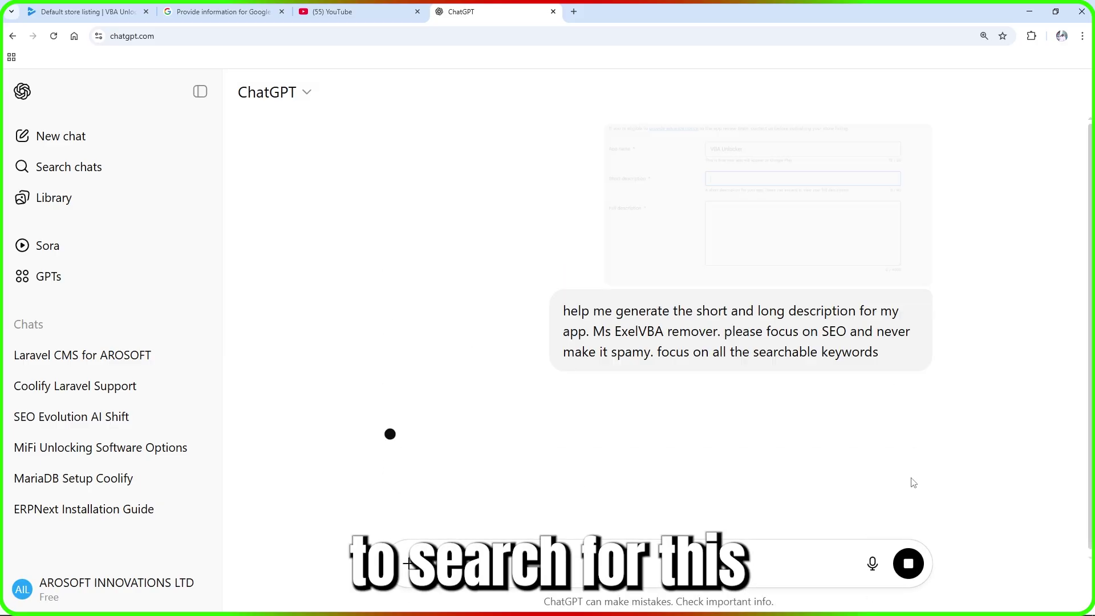
Step: Paste ChatGPT's short description 'Remove Excel VBA passwords instantly. Unlock macros in XLSM & XLS files.' into the listing
double_click(409, 243)
left_click_drag(579, 245, 894, 249)
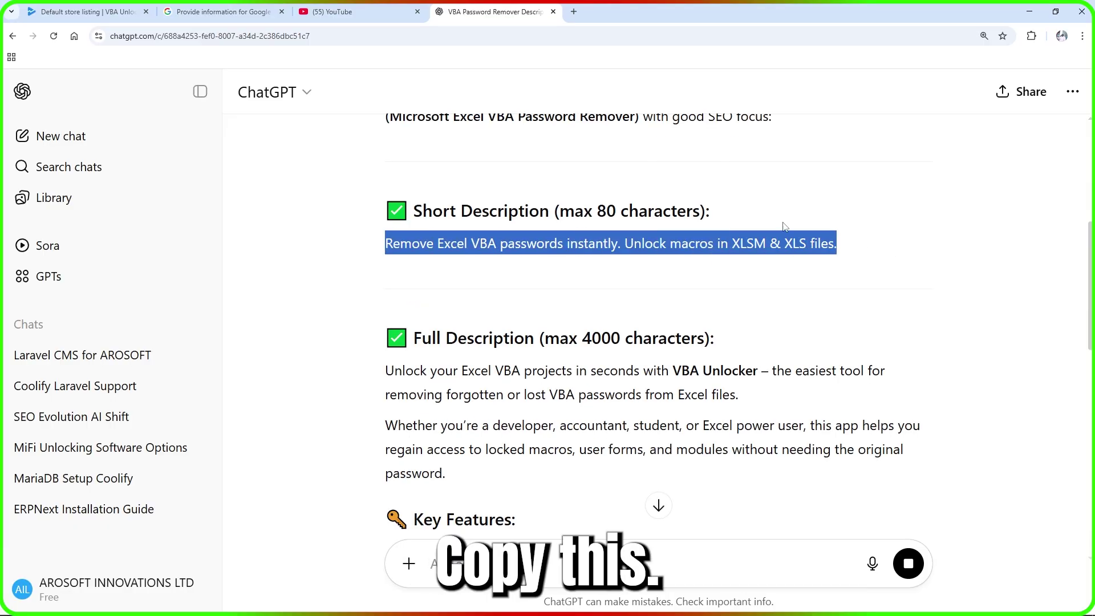
key("ctrl+c")
key("ctrl+1")
key("ctrl+v")
key("Tab")
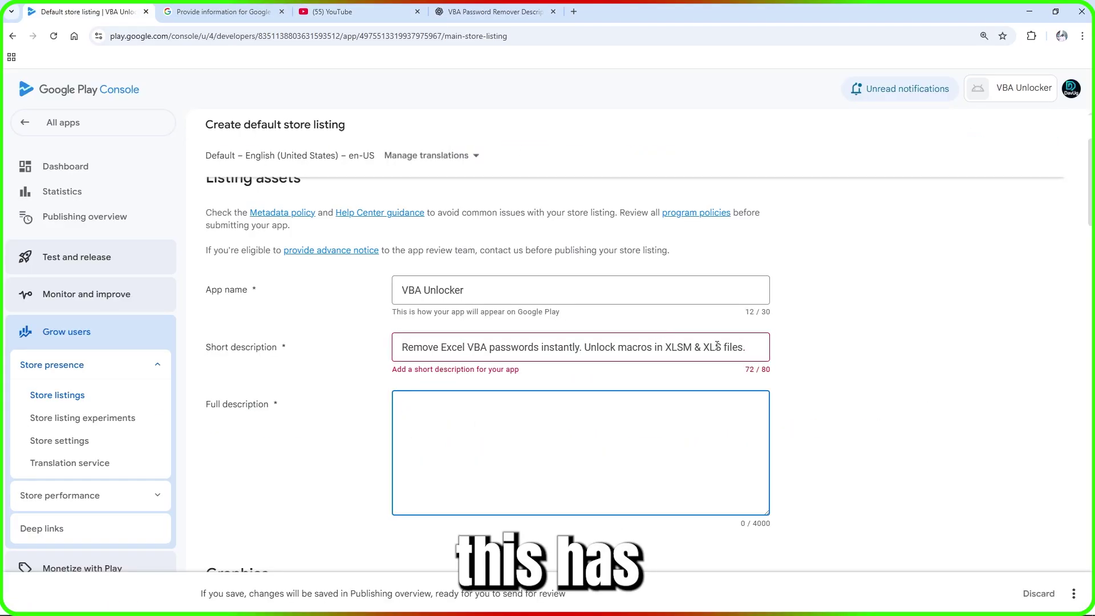
Step: Copy ChatGPT's generated full description for the listing
left_click(671, 376)
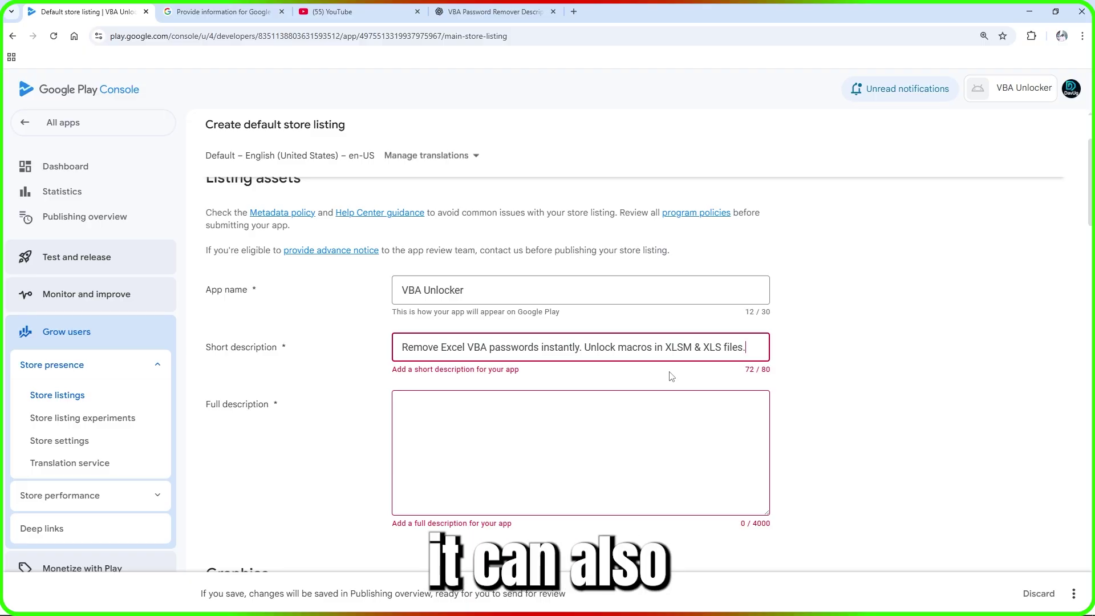
left_click(606, 448)
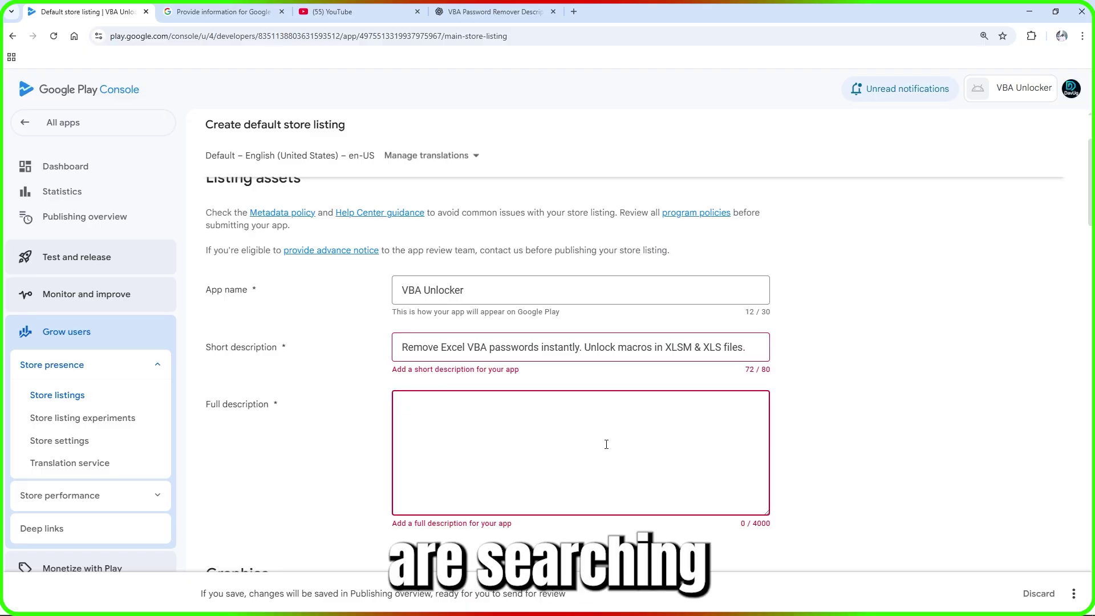
left_click(494, 11)
scroll(627, 343, "down", 5)
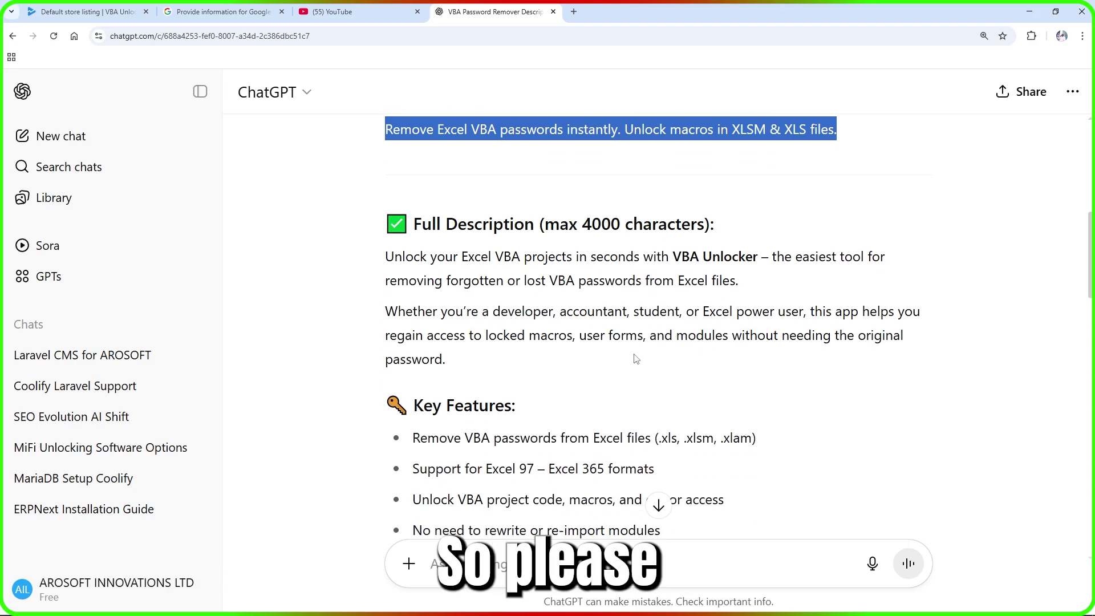
scroll(545, 288, "up", 2)
scroll(544, 288, "up", 1)
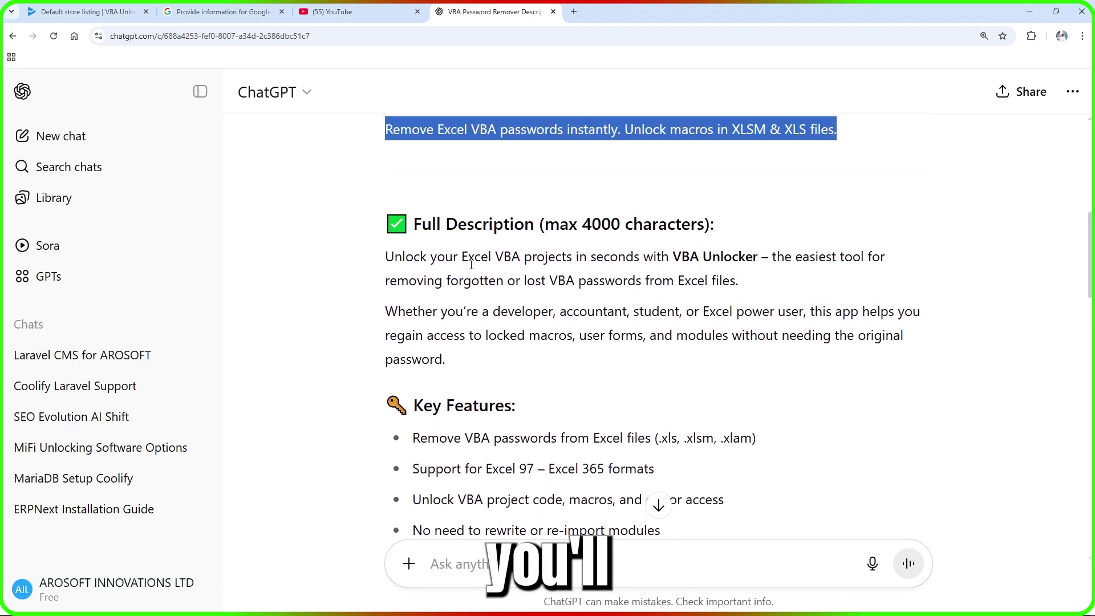
left_click_drag(386, 257, 555, 286)
scroll(593, 358, "down", 15)
key("ctrl+c")
left_click(104, 7)
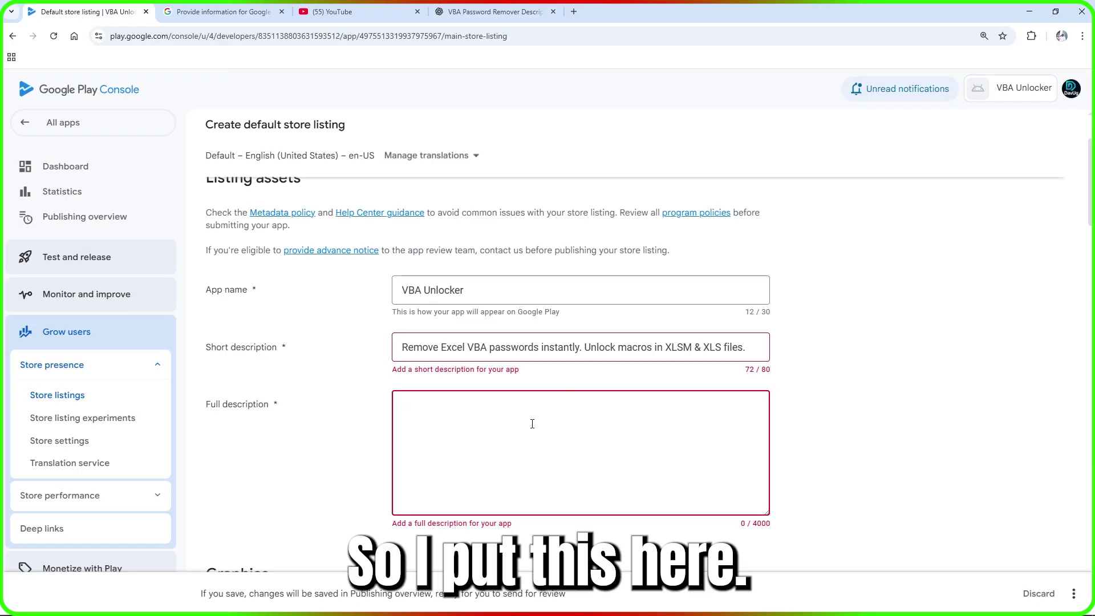
Step: Paste the 1699-character full description and enlarge the box to review it
key("ctrl+v")
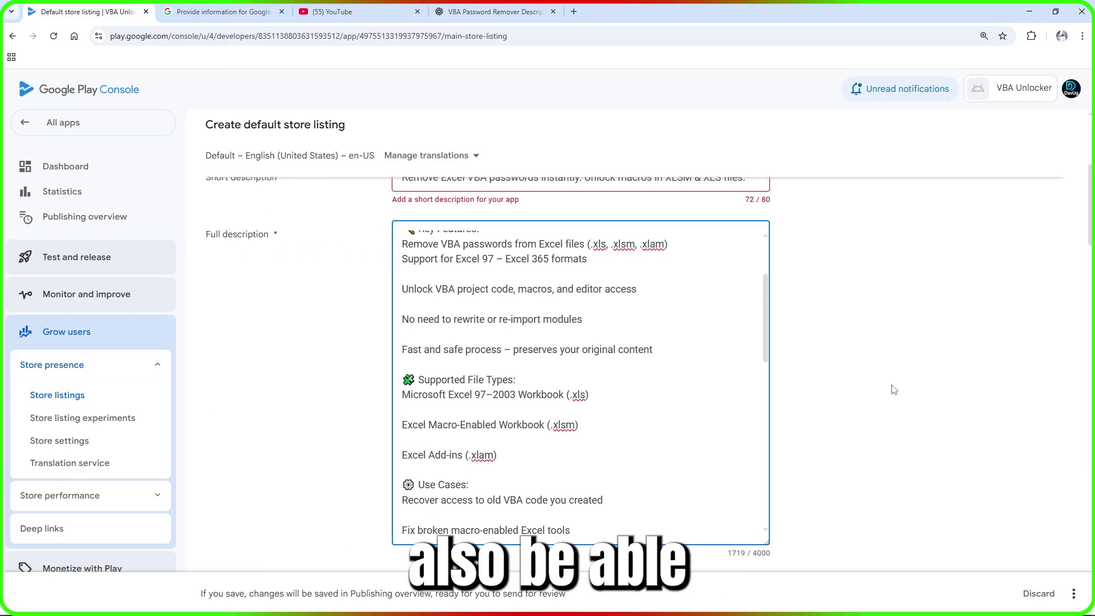
scroll(790, 364, "down", 3)
left_click_drag(763, 371, 801, 544)
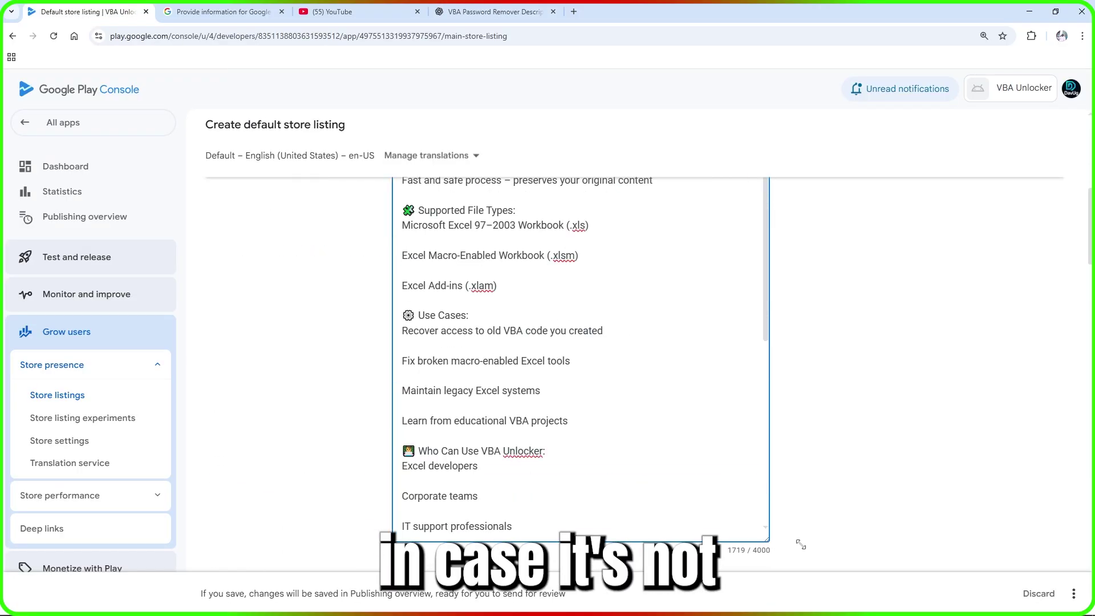
scroll(675, 320, "up", 6)
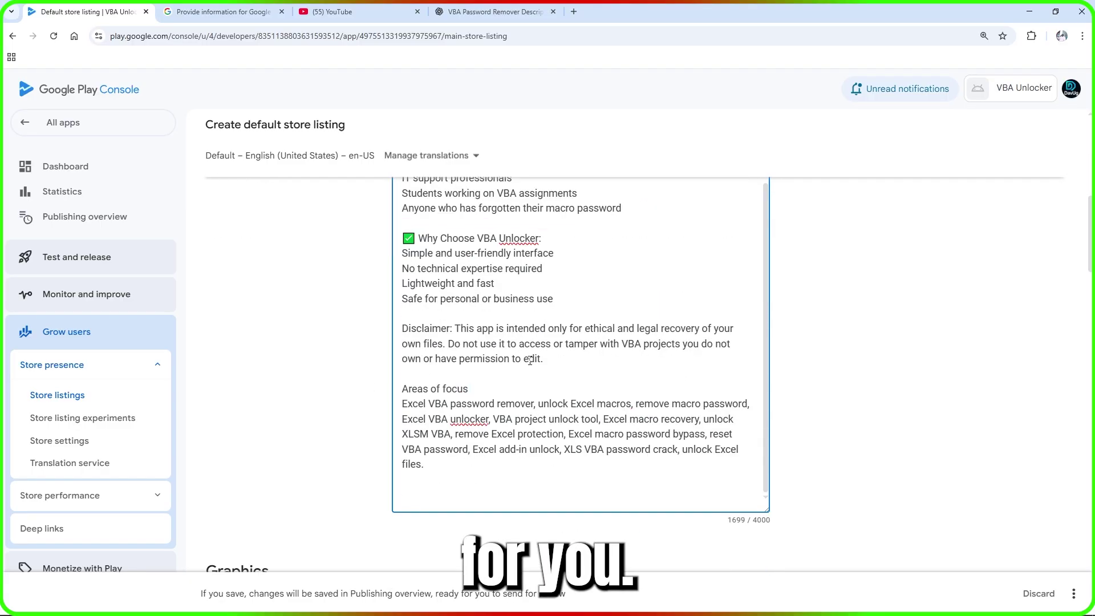
scroll(530, 360, "up", 5)
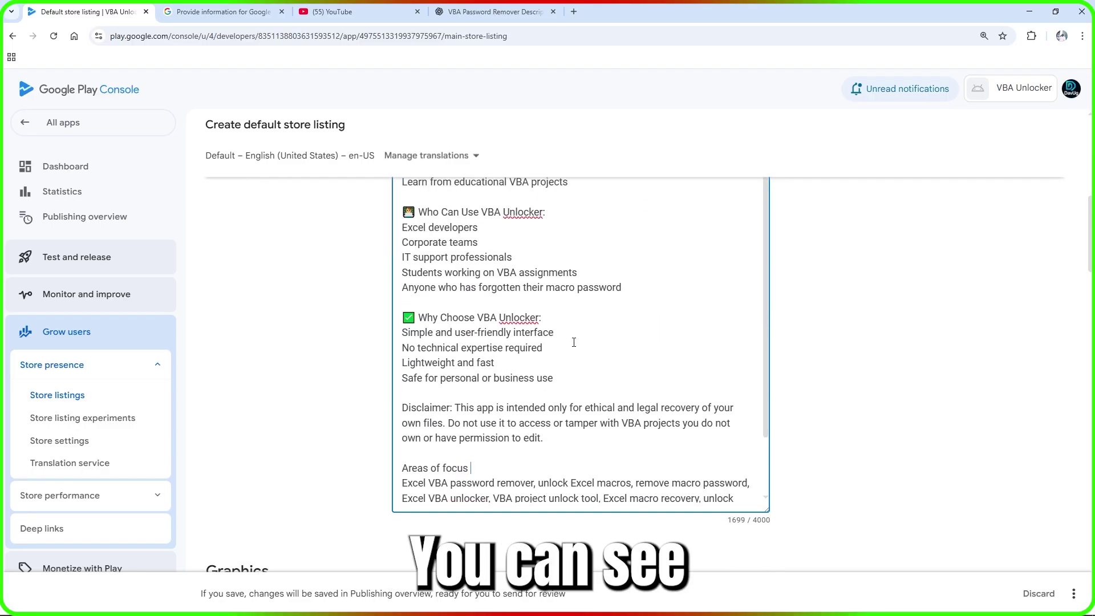
scroll(575, 340, "down", 5)
scroll(744, 501, "down", 1)
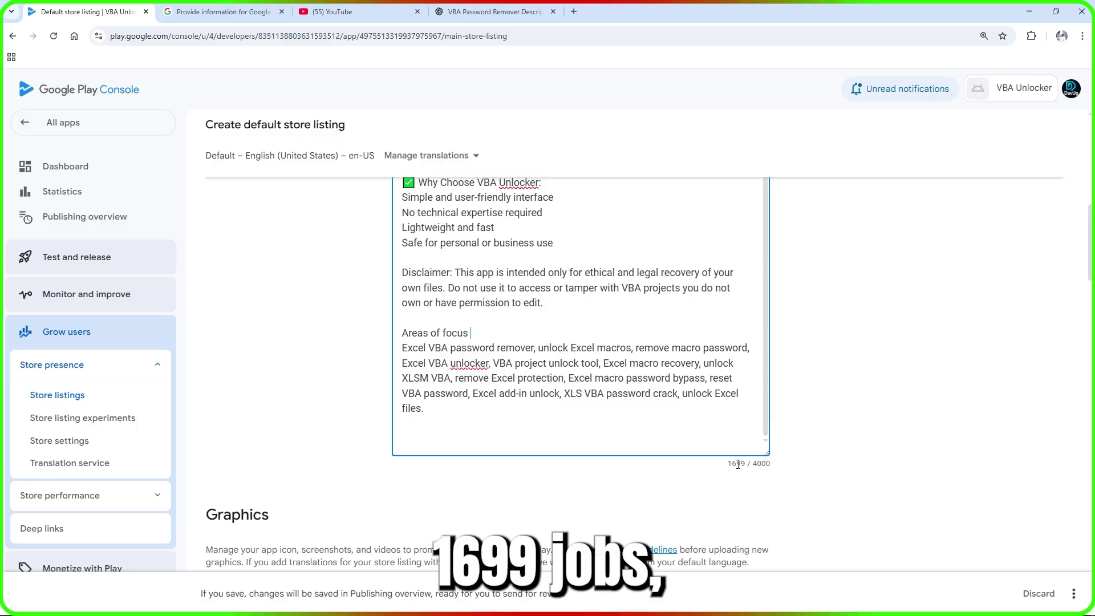
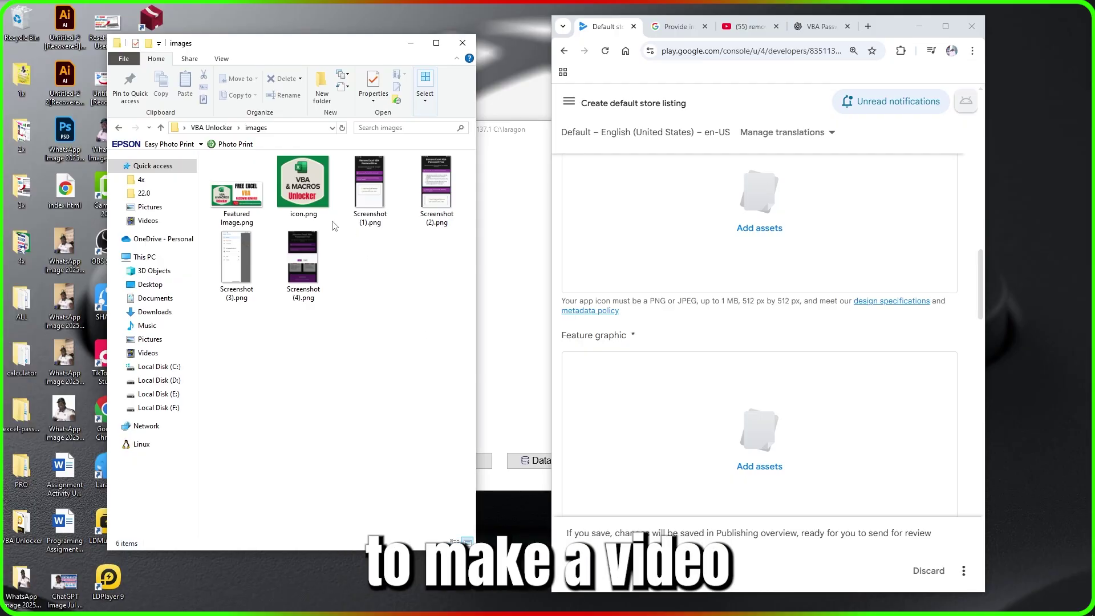
Step: Upload icon.png from the Desktop's VBA Unlocker images folder as an App icon asset
scroll(763, 295, "up", 2)
left_click(303, 184)
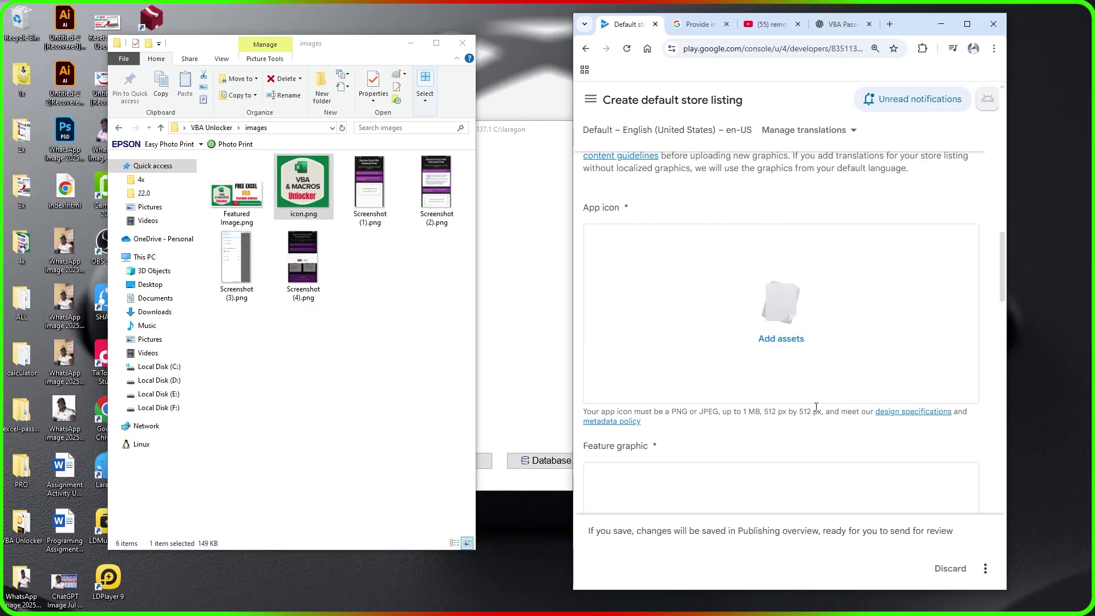
scroll(822, 338, "down", 2)
scroll(822, 339, "up", 3)
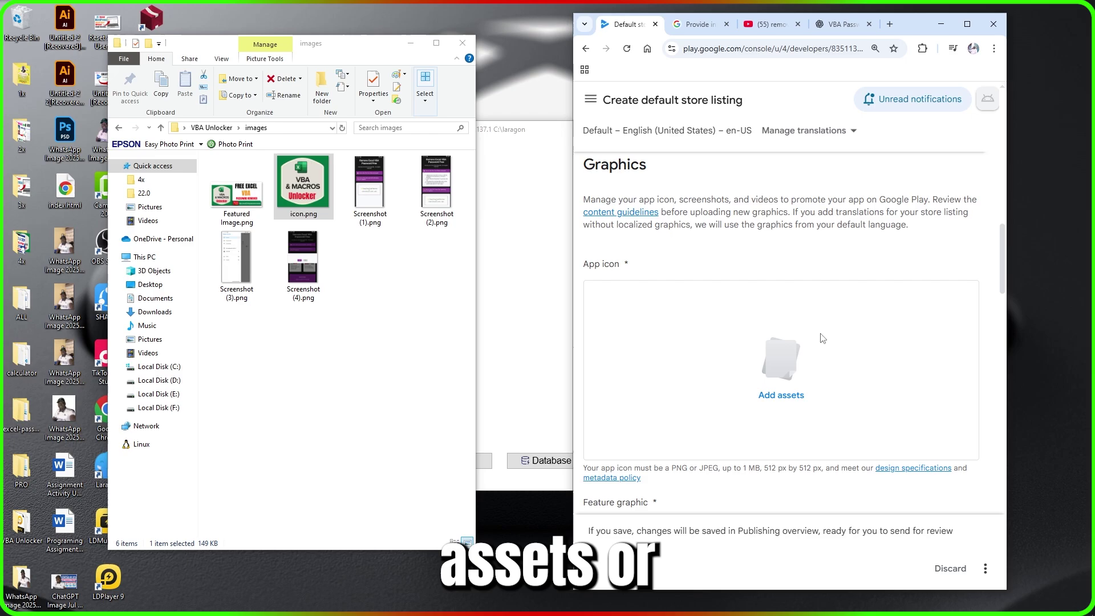
left_click(780, 397)
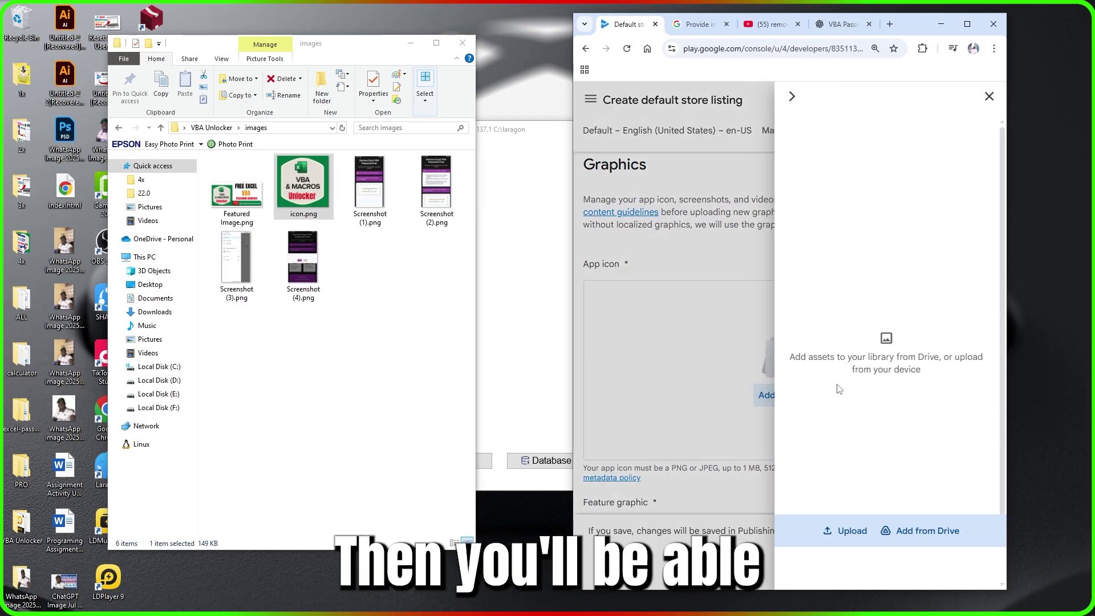
left_click(840, 532)
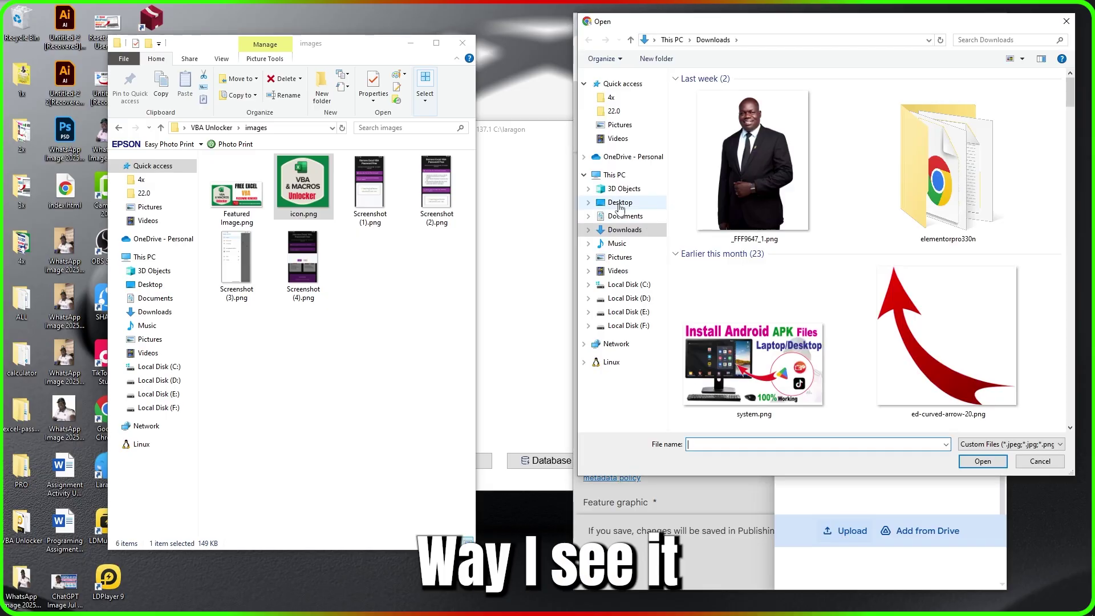
left_click(620, 201)
scroll(689, 194, "down", 10)
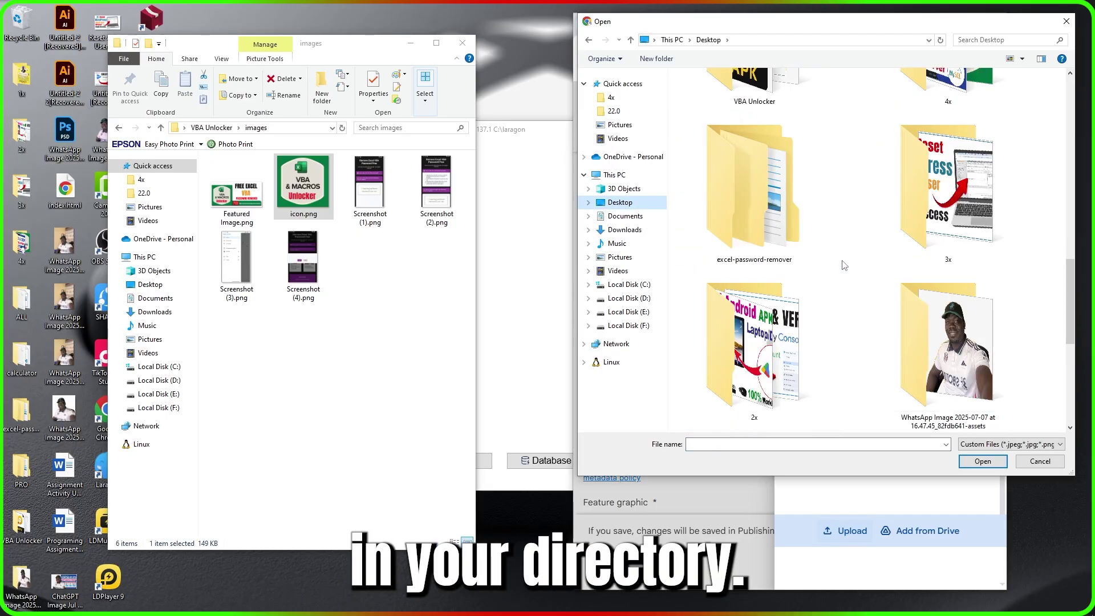
double_click(776, 168)
double_click(702, 92)
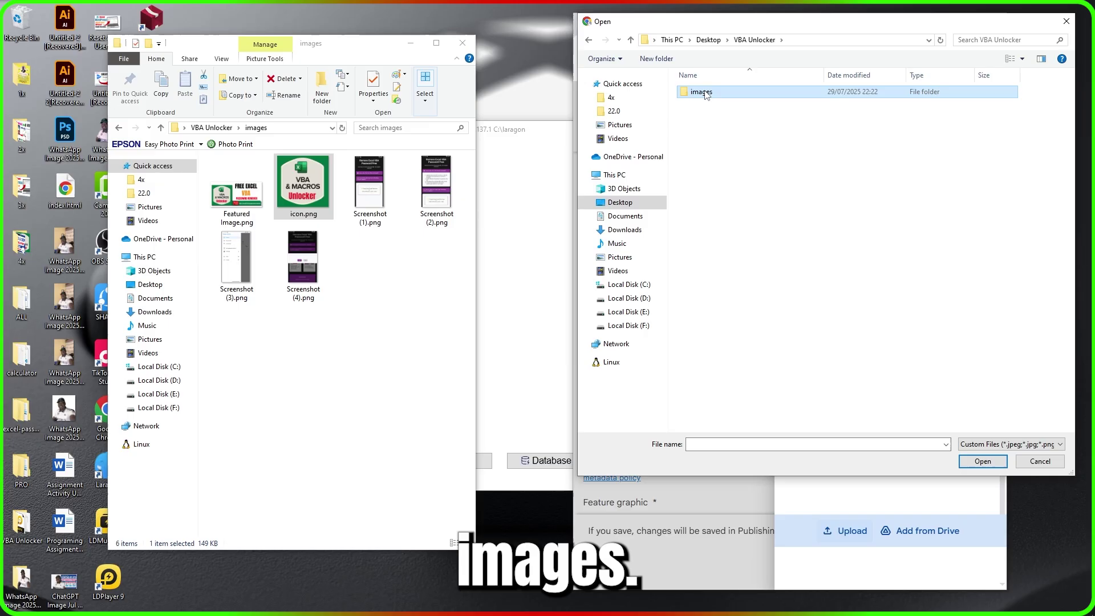
left_click(783, 112)
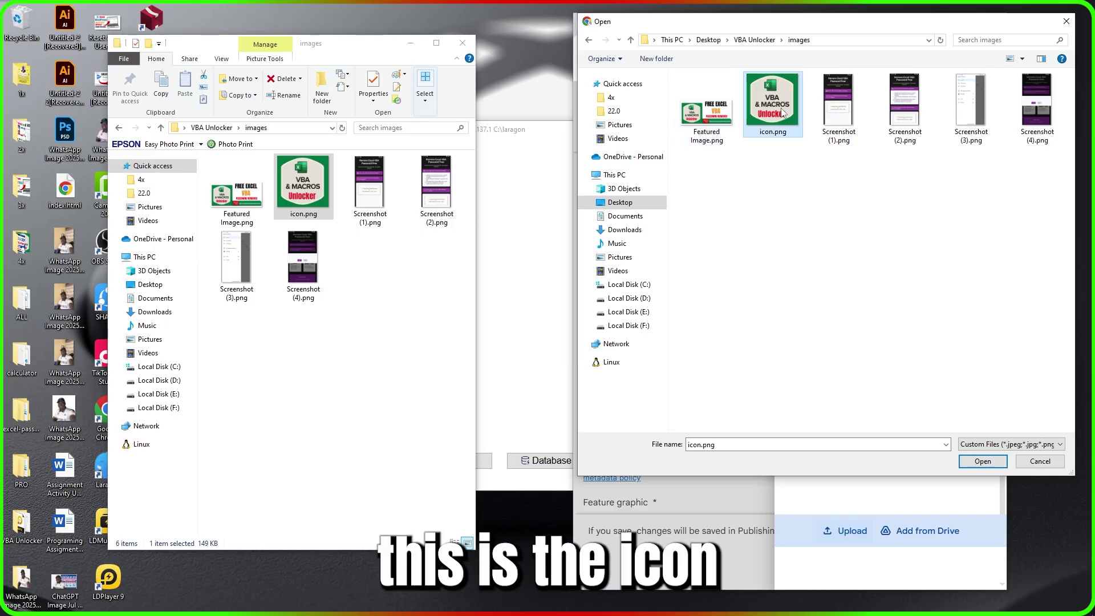
left_click(982, 462)
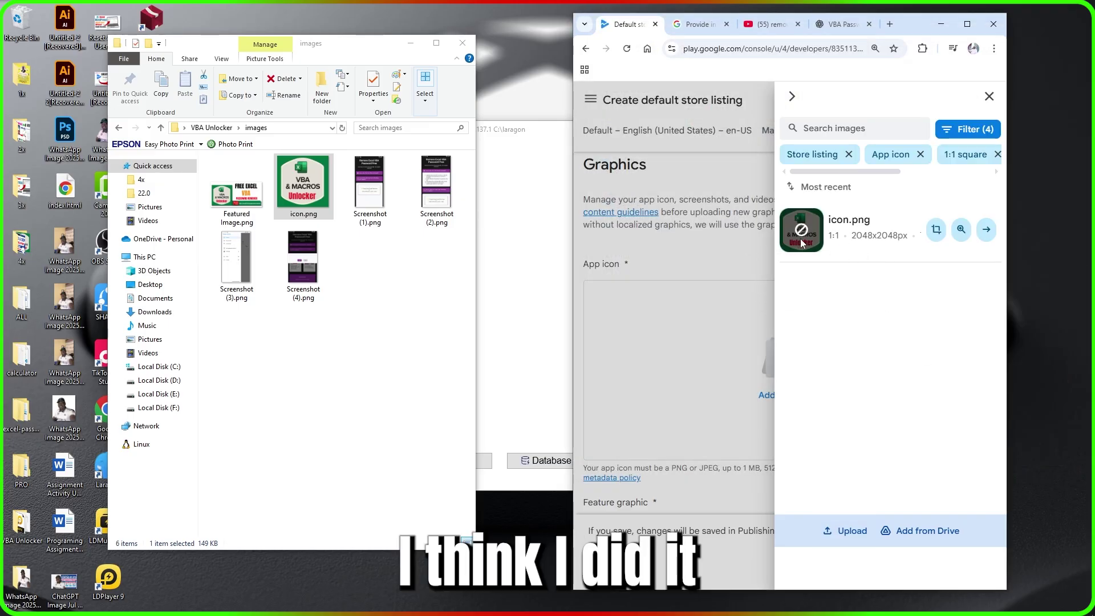
Step: Crop icon.png to 512x512, save it as a copy, and set it as the app icon
left_click(935, 230)
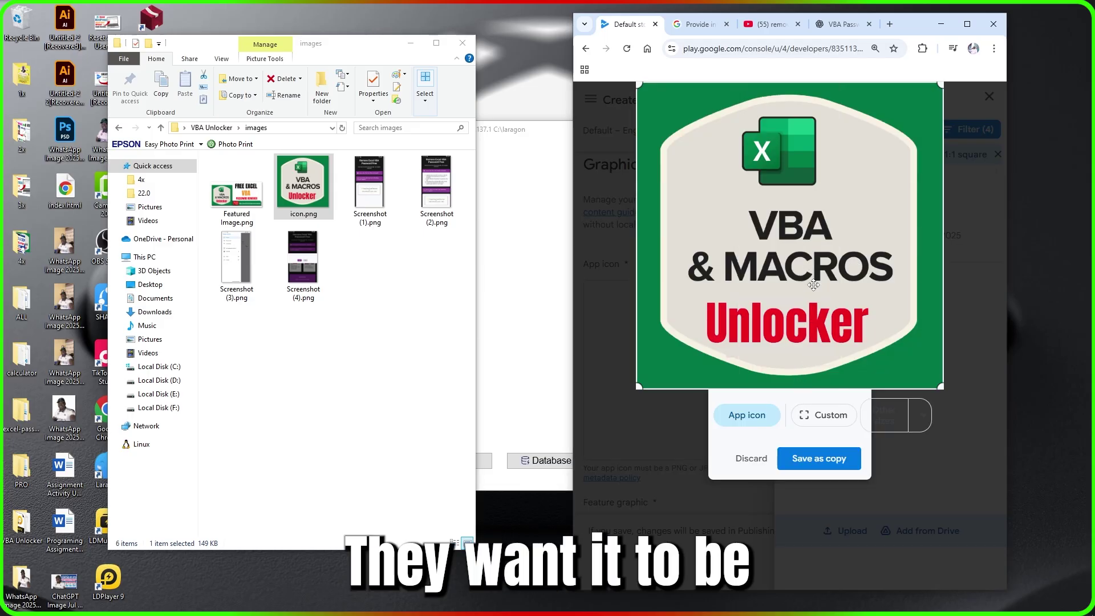
key("Return")
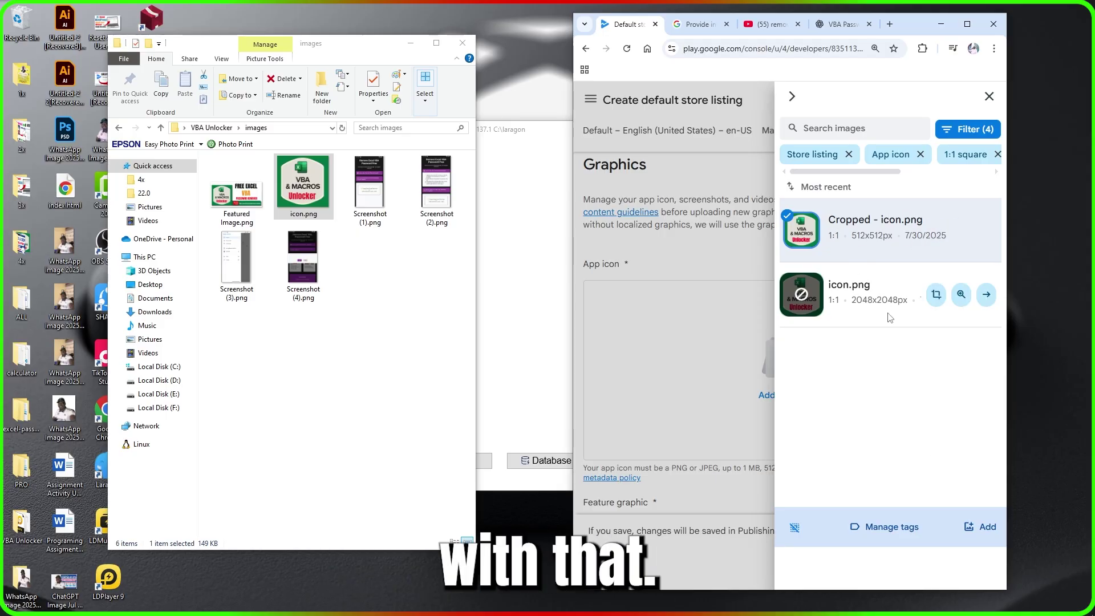
scroll(989, 234, "down", 1)
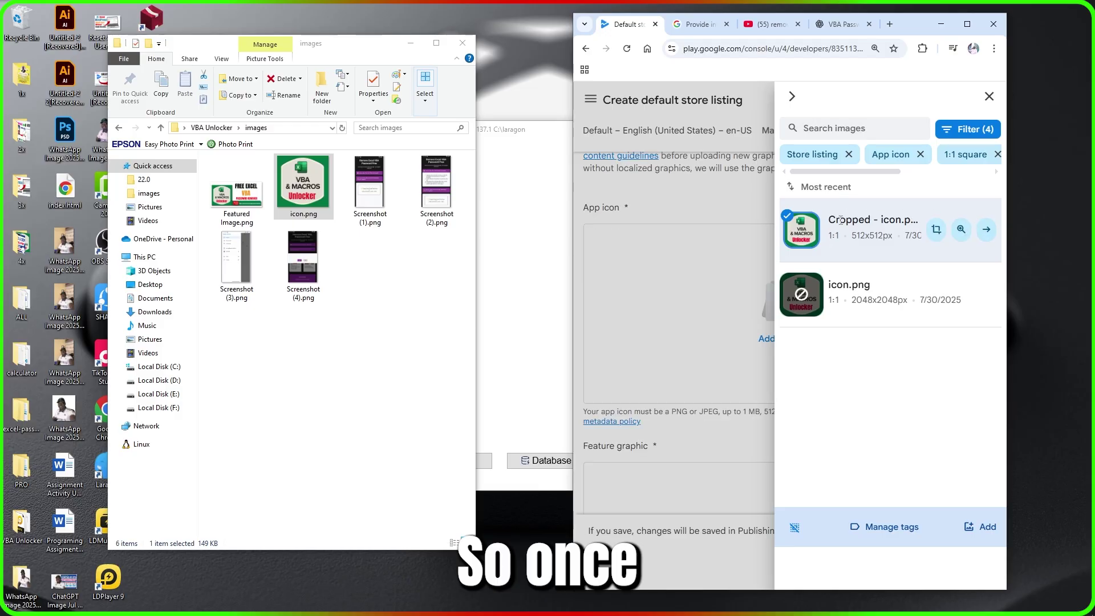
left_click(986, 231)
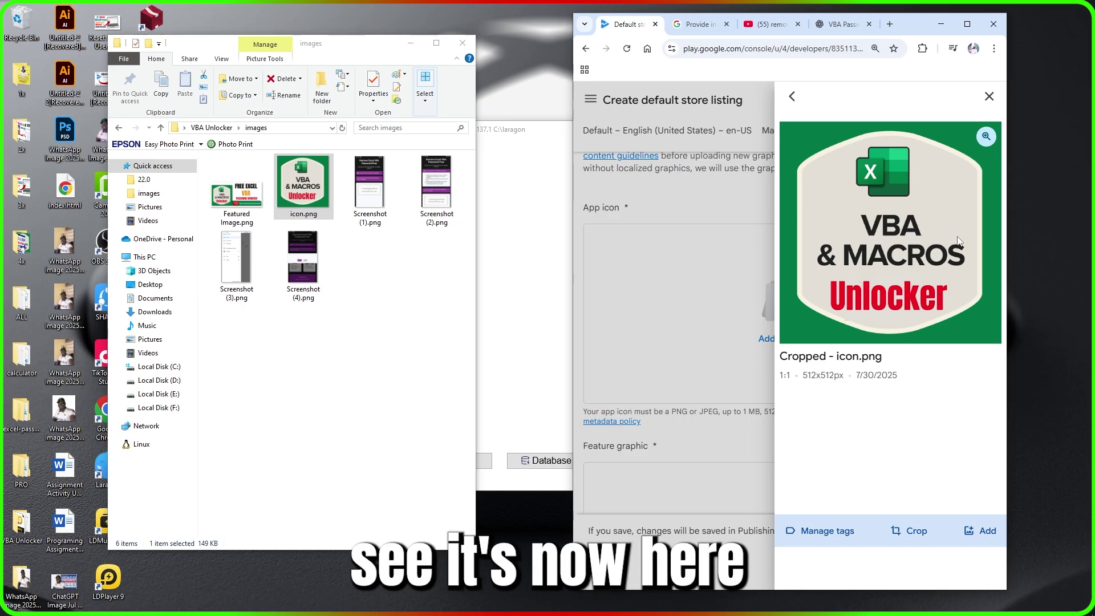
left_click(982, 539)
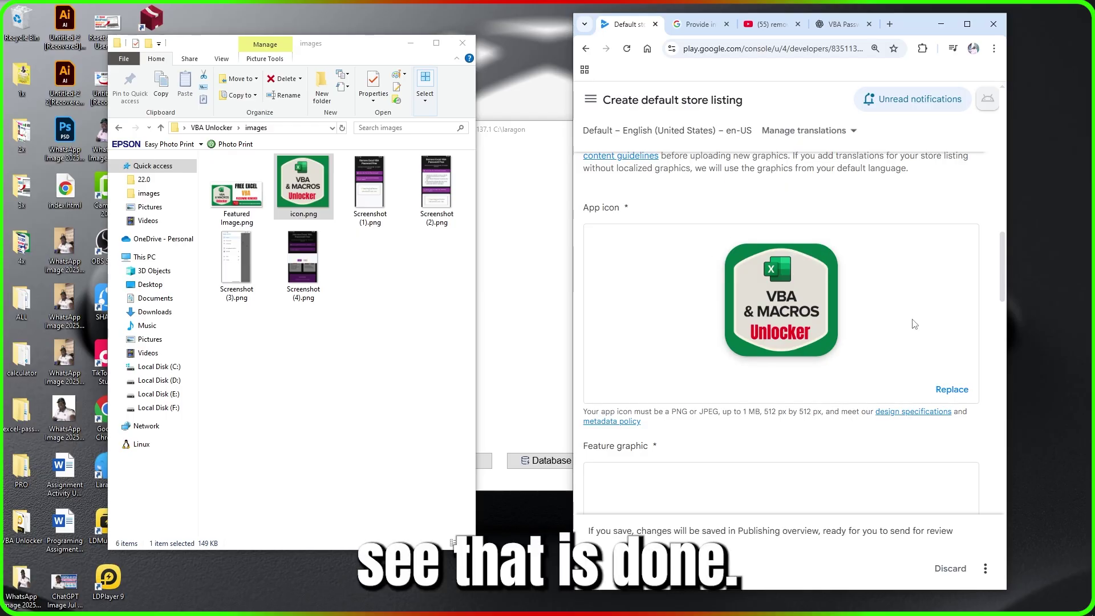
Step: Add Featured Image.png as the store listing's feature graphic
scroll(898, 336, "down", 2)
scroll(898, 336, "down", 1)
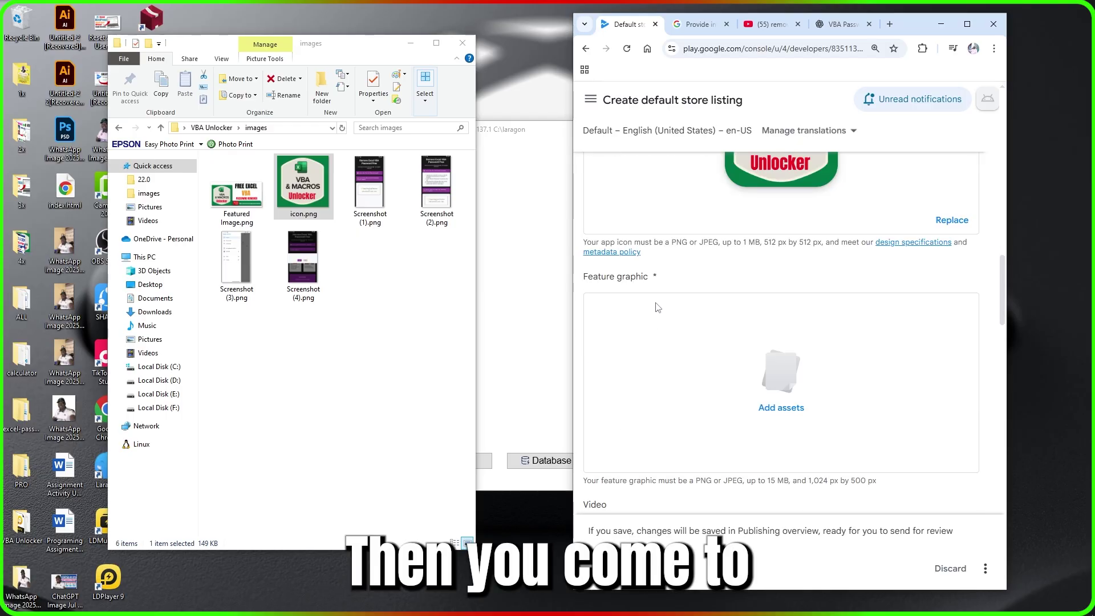
left_click(781, 407)
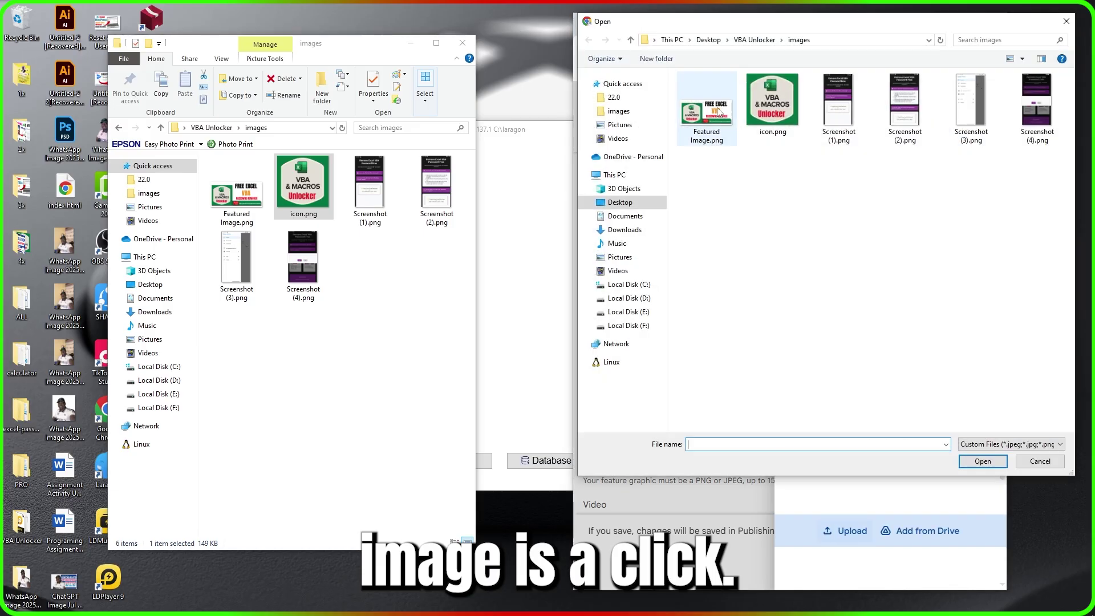
left_click(984, 245)
Step: Upload the four phone screenshots and save a cropped copy of each
scroll(673, 342, "down", 5)
left_click(852, 531)
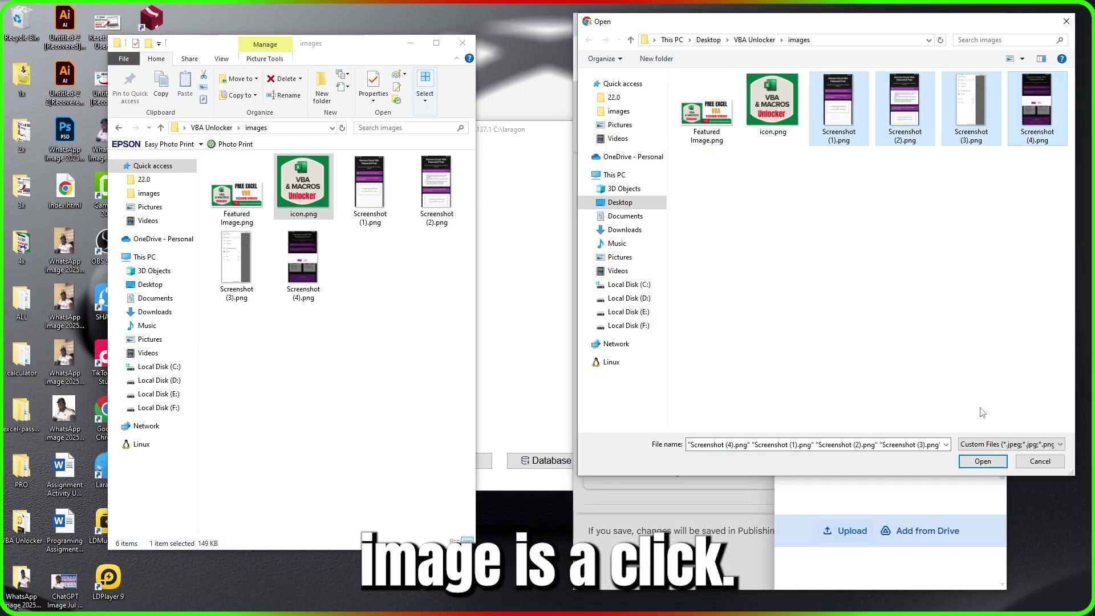
left_click(977, 459)
left_click(936, 230)
left_click(821, 457)
left_click(928, 359)
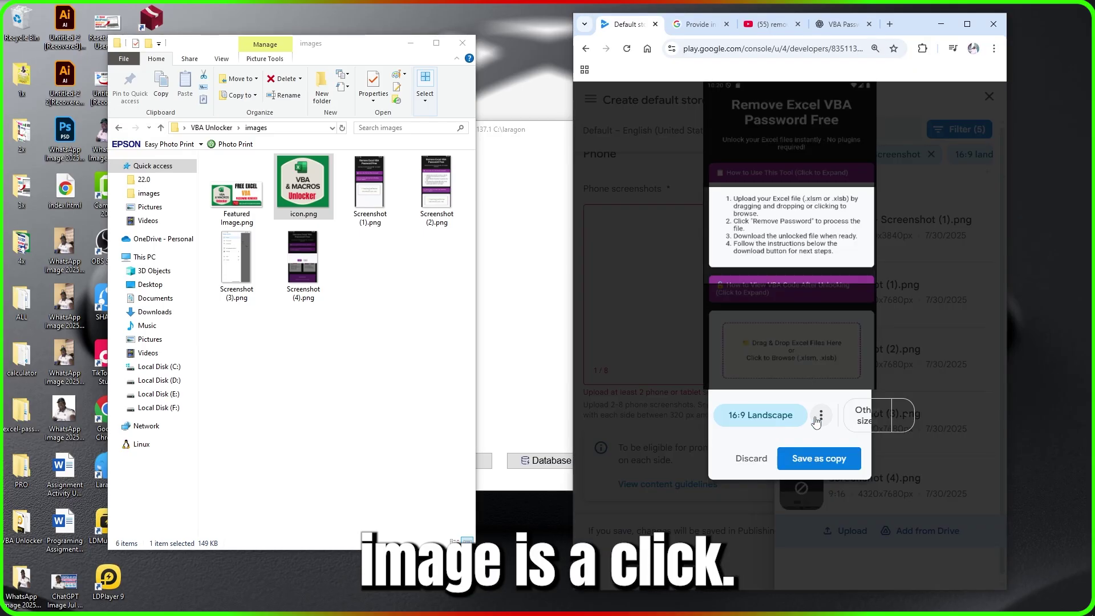
left_click(821, 457)
left_click(928, 411)
left_click(836, 457)
left_click(928, 355)
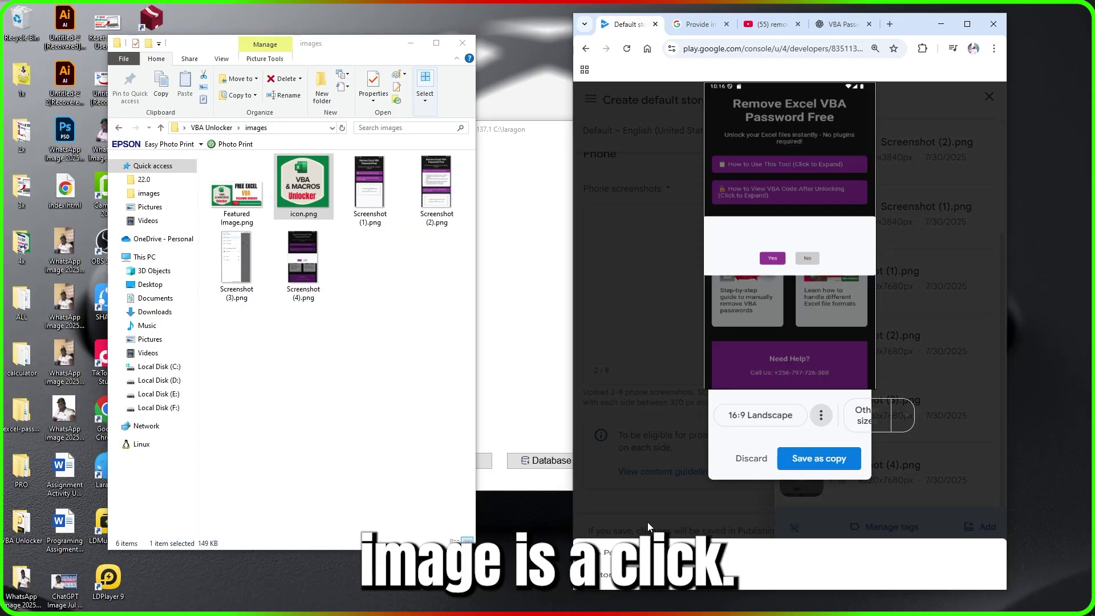
left_click(836, 456)
Step: Filter images to 9:16 portrait and add cropped copies as 7-inch tablet screenshots
scroll(673, 342, "down", 5)
left_click(964, 129)
left_click(599, 381)
left_click(985, 576)
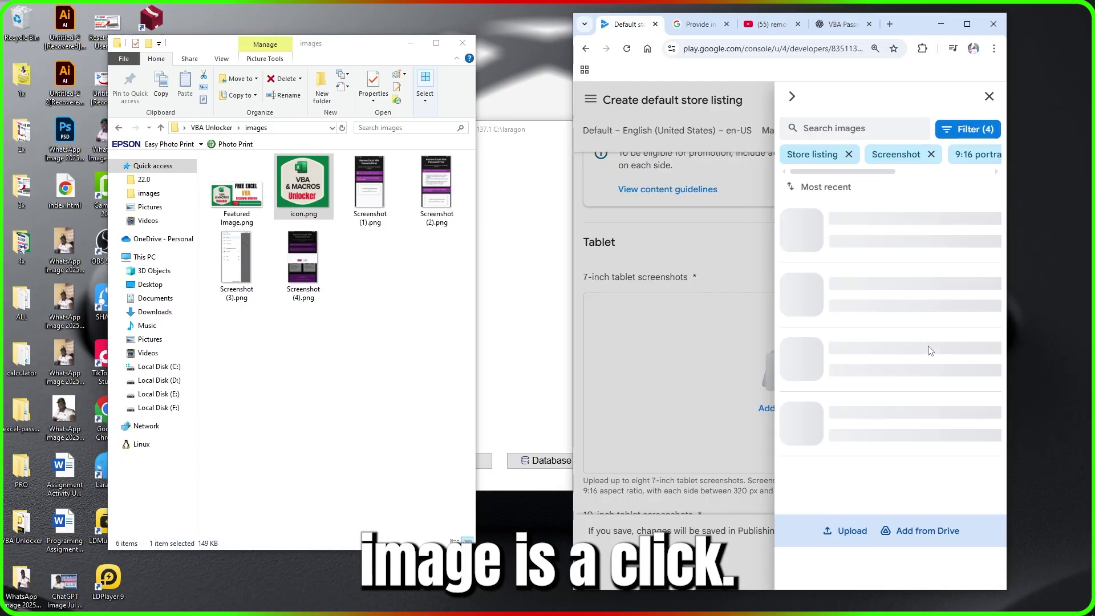
left_click(936, 228)
left_click(819, 458)
left_click(928, 354)
left_click(819, 459)
left_click(928, 416)
left_click(819, 459)
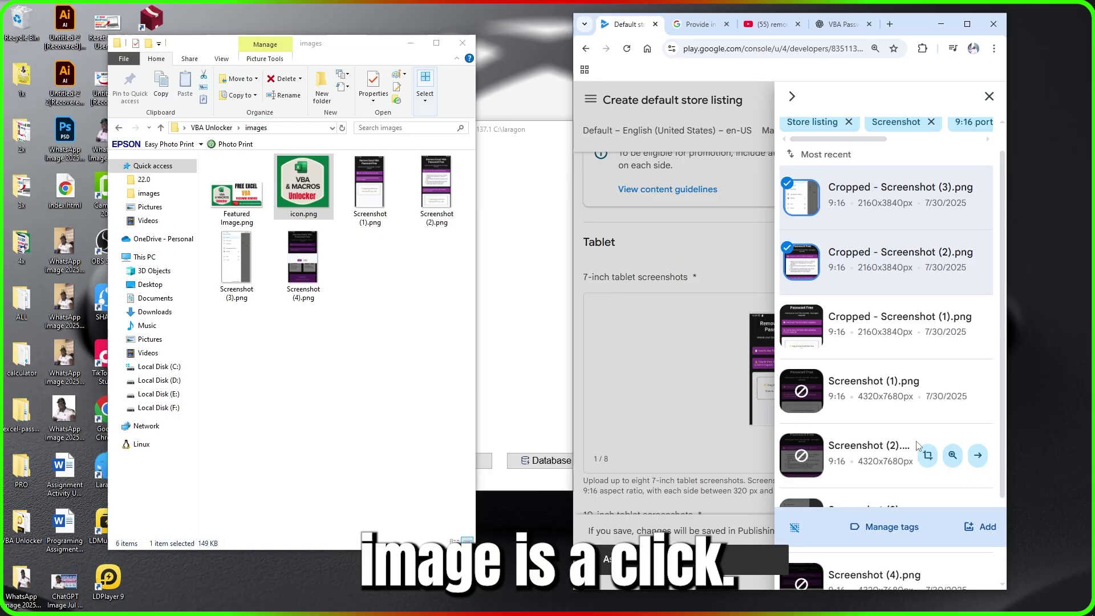
left_click(985, 530)
Step: Upload two screenshots from the computer as the Chromebook screenshots
left_click(781, 419)
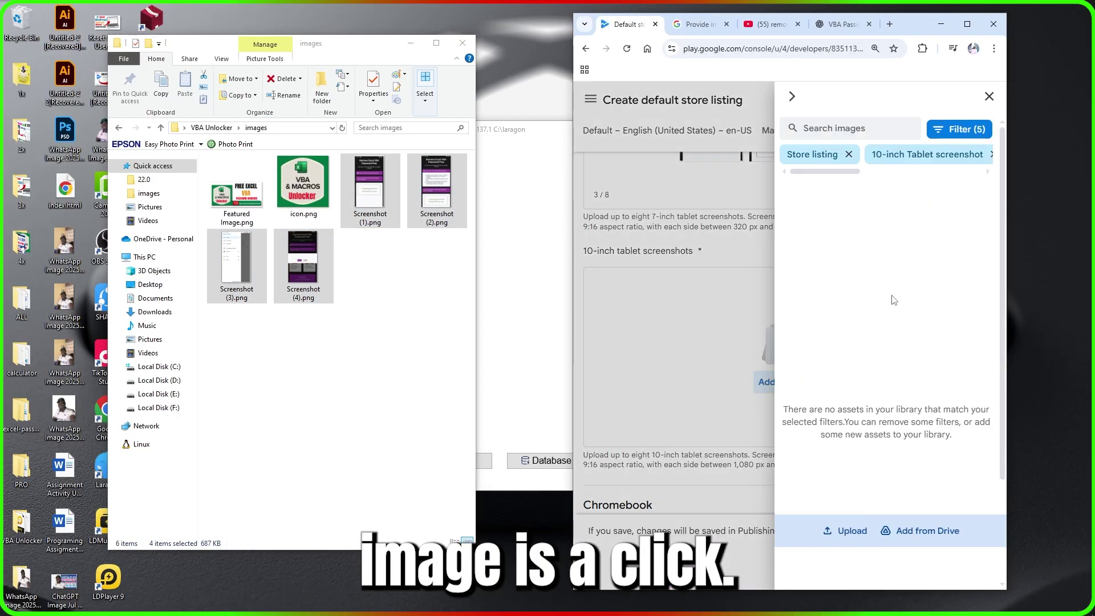
left_click(845, 530)
double_click(888, 119)
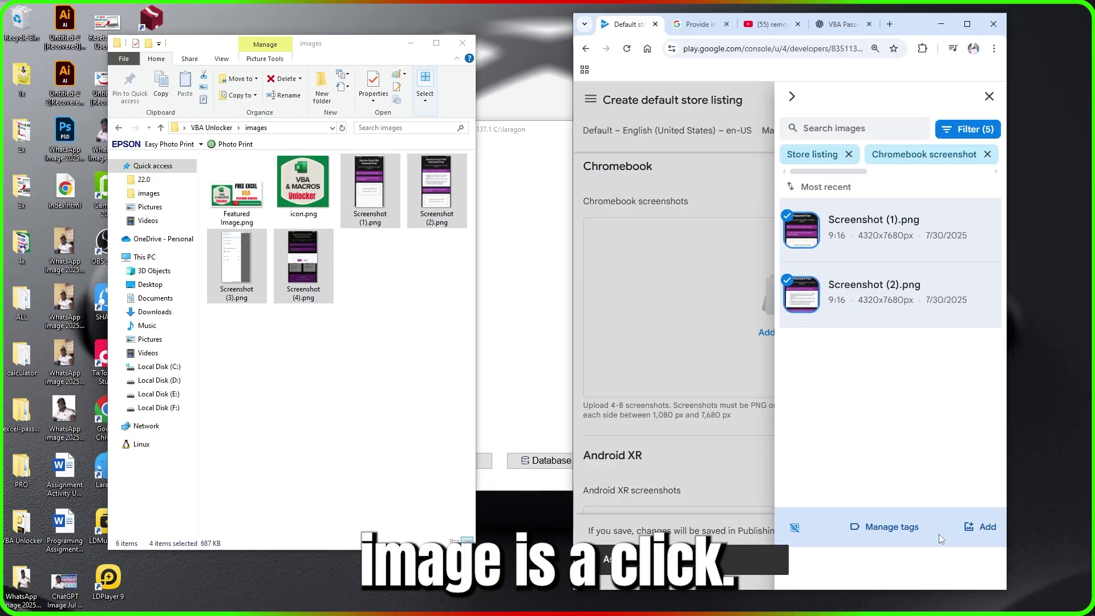
left_click(985, 530)
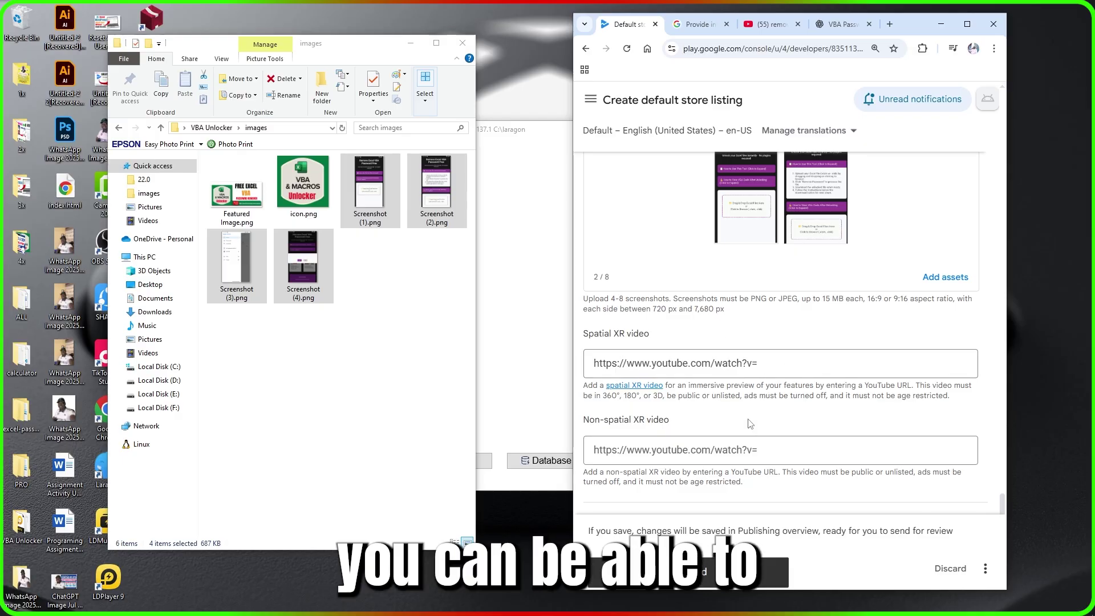
Step: Review the Non-spatial XR video link field and save the store listing as a draft
scroll(703, 377, "down", 1)
left_click(708, 403)
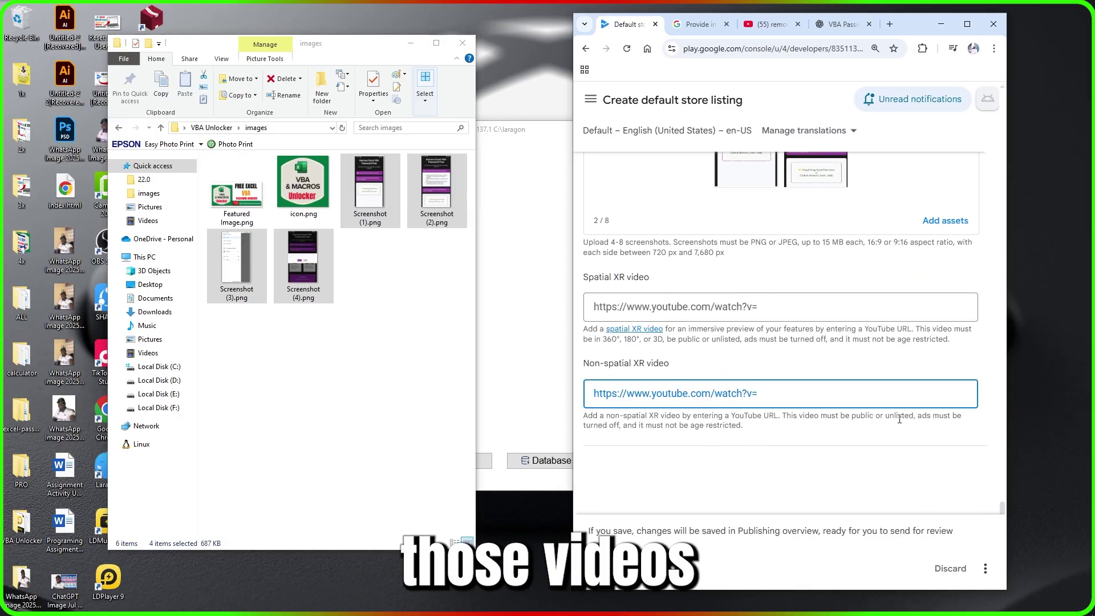
scroll(902, 412, "down", 1)
scroll(906, 412, "up", 15)
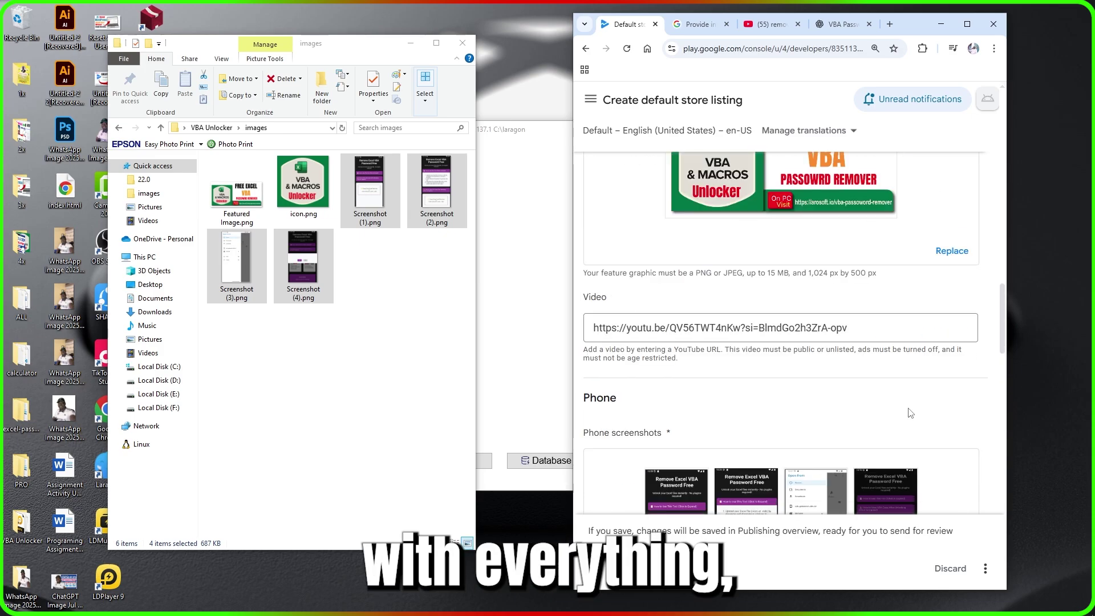
scroll(909, 411, "down", 6)
left_click(985, 568)
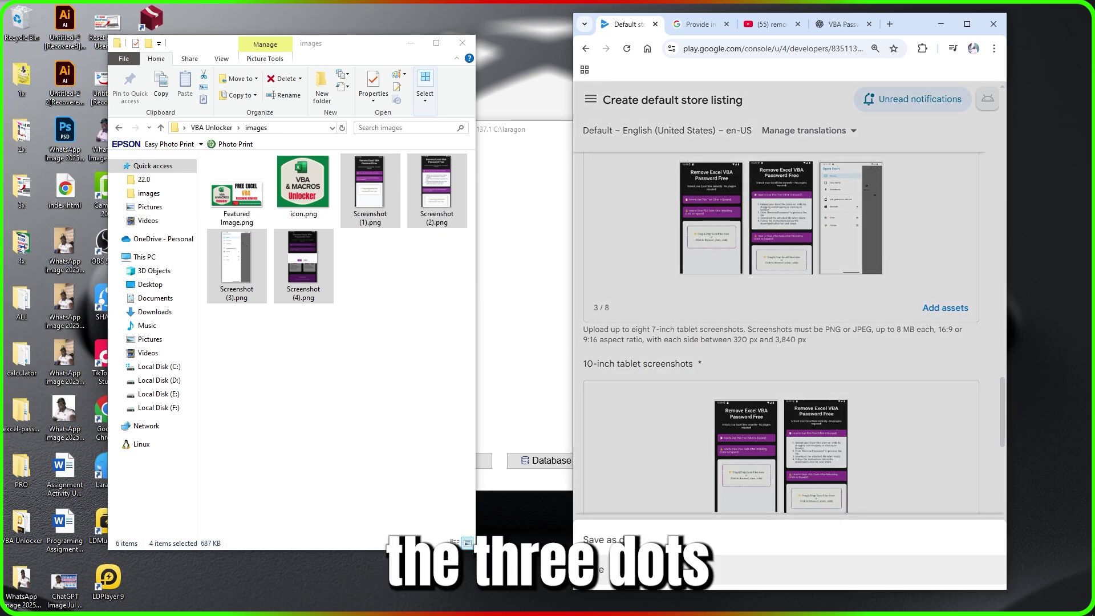
left_click(605, 539)
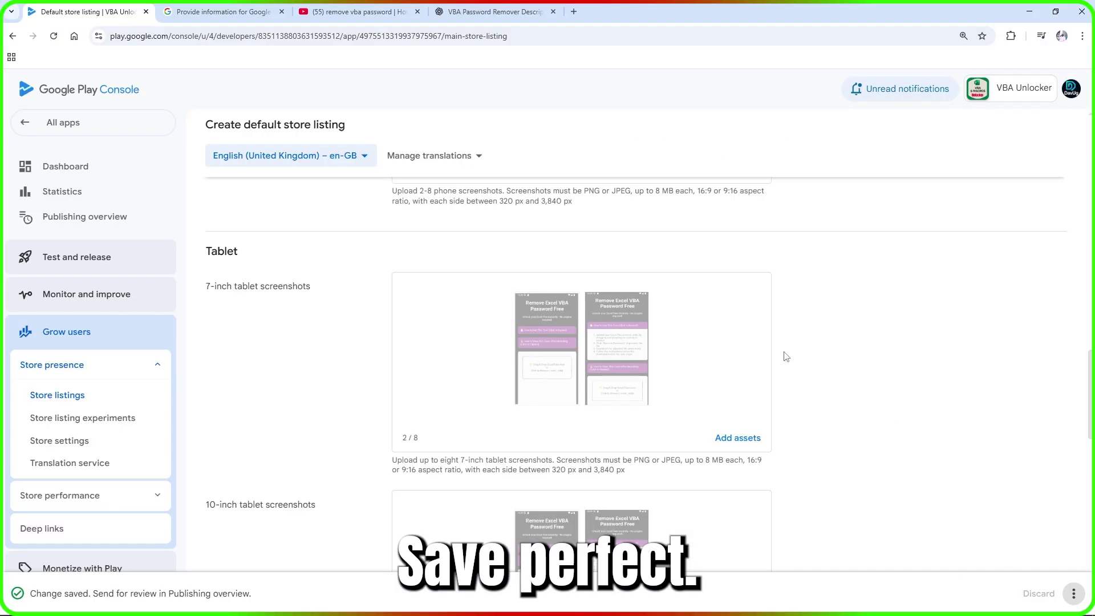
Step: Return to the Store listings page, where the default listing shows Ready to send for review
scroll(781, 355, "up", 15)
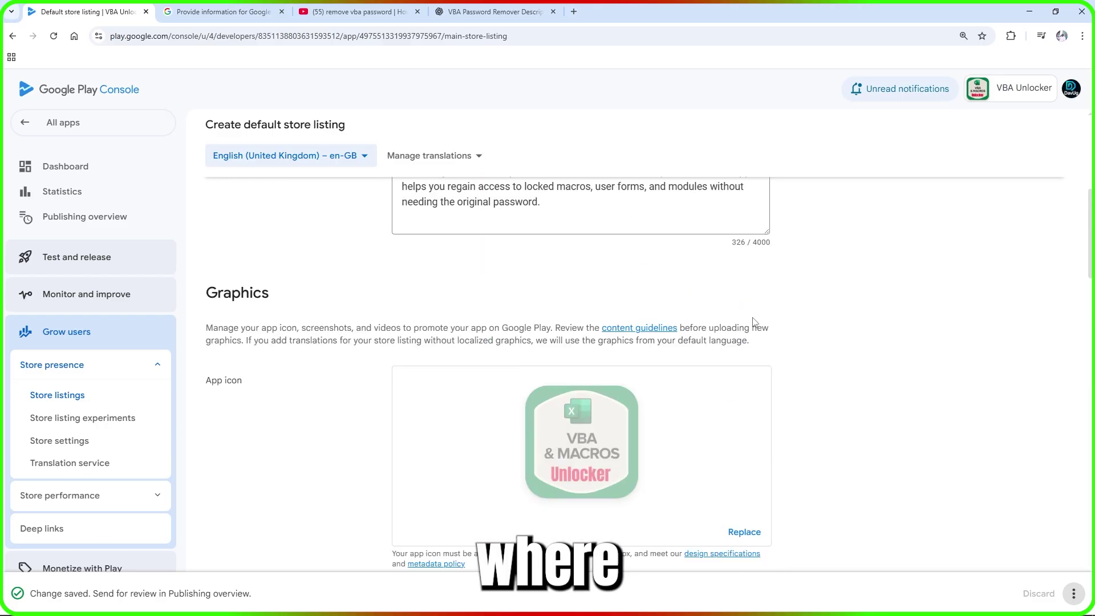
scroll(755, 322, "up", 2)
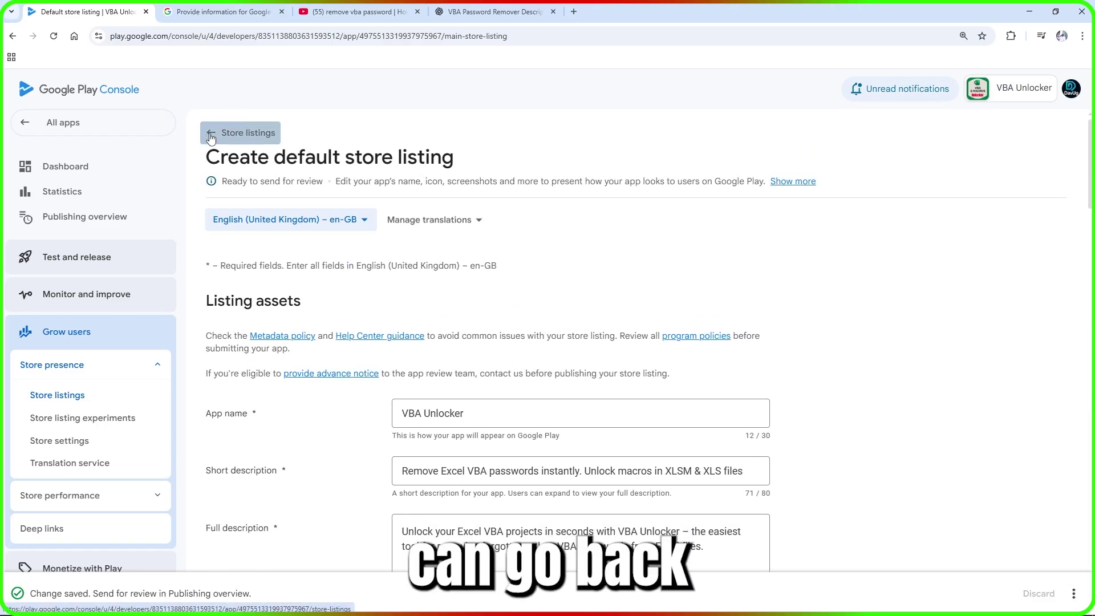
left_click(229, 139)
scroll(644, 285, "down", 4)
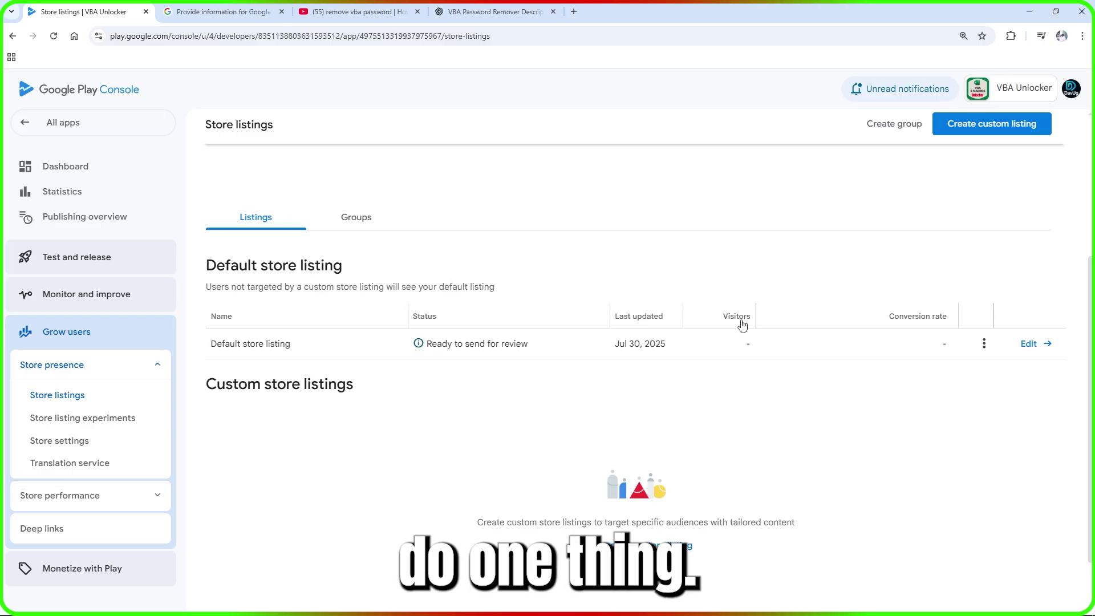
scroll(744, 319, "up", 4)
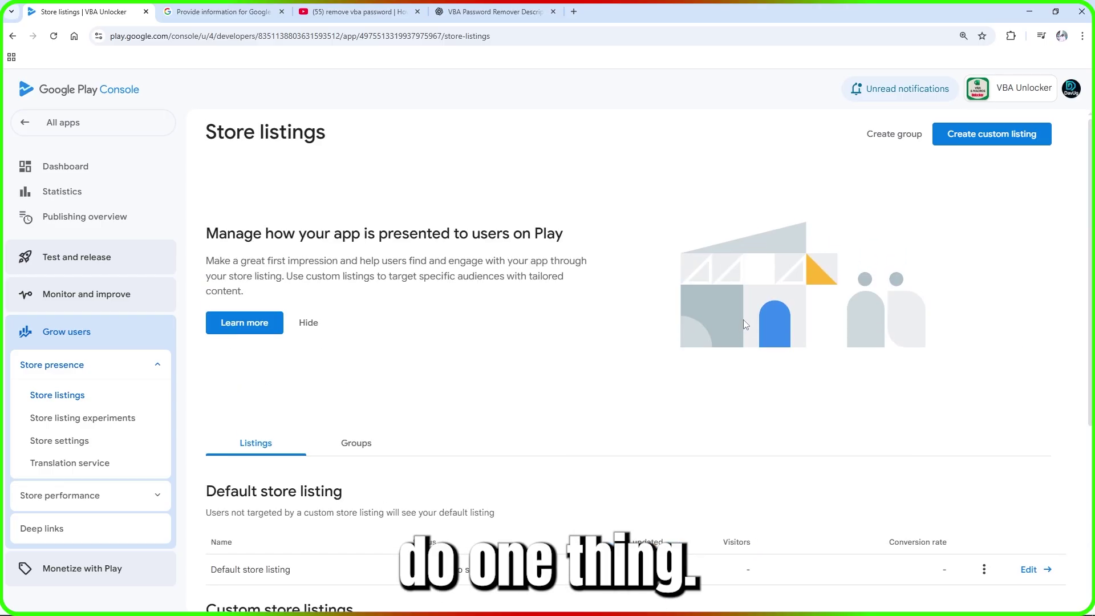
Step: Open the VBA Unlocker dashboard and expand the internal testing setup tasks
left_click(63, 171)
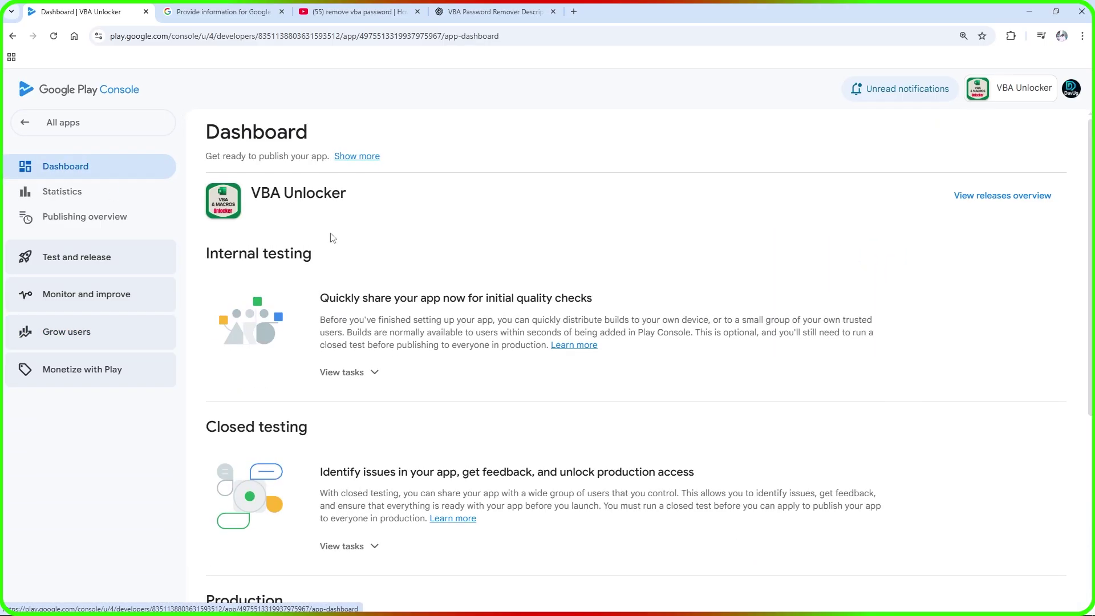
scroll(388, 223, "down", 1)
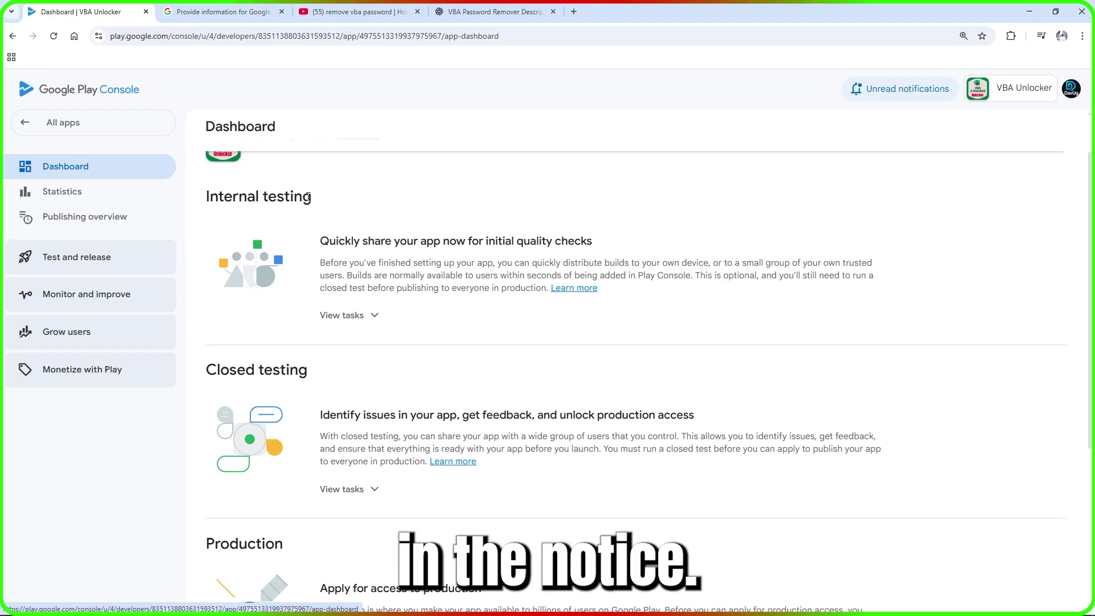
scroll(376, 213, "up", 1)
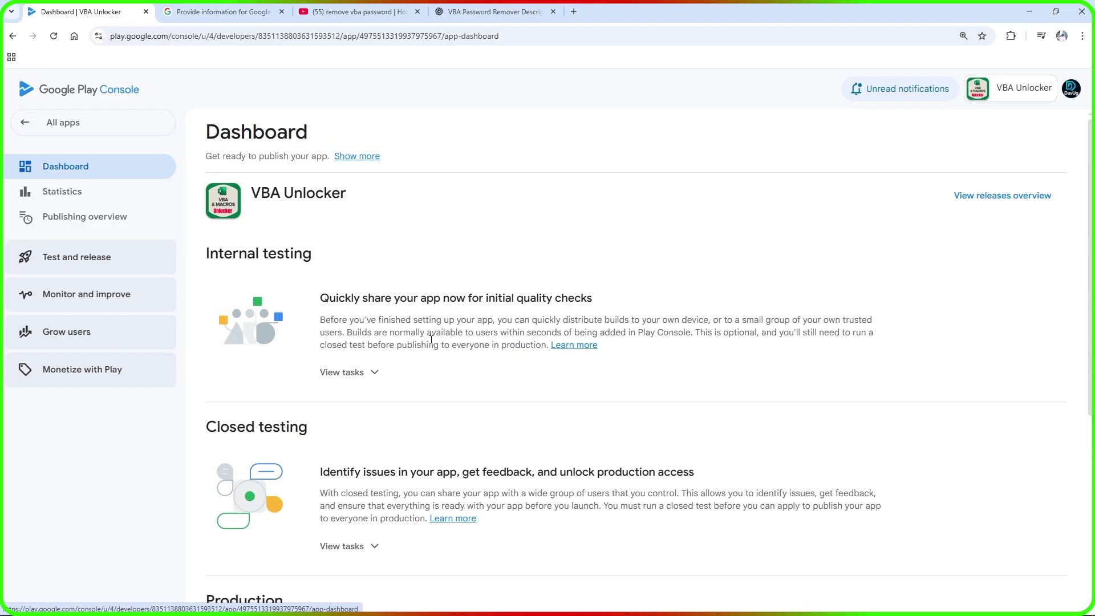
left_click(370, 372)
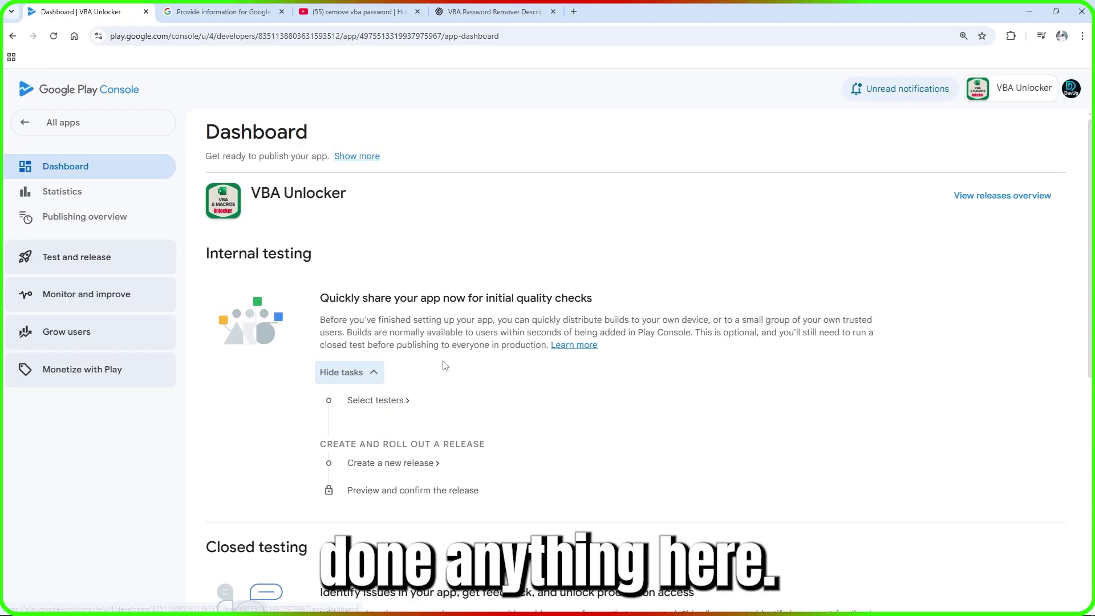
Step: Expand the closed testing setup tasks and review the dashboard task lists
scroll(393, 372, "down", 1)
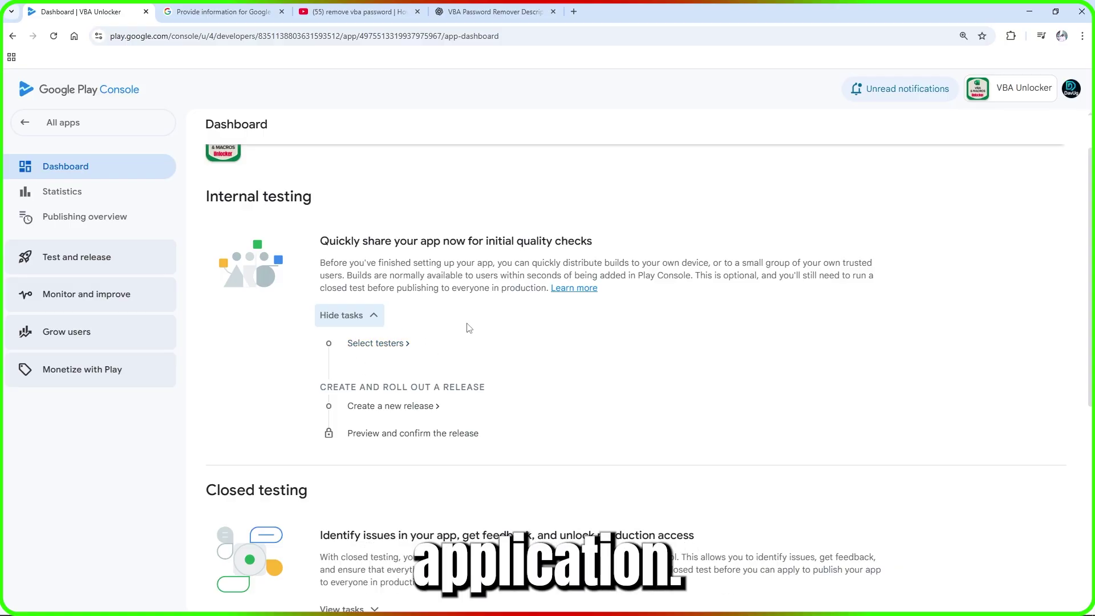
scroll(442, 364, "down", 1)
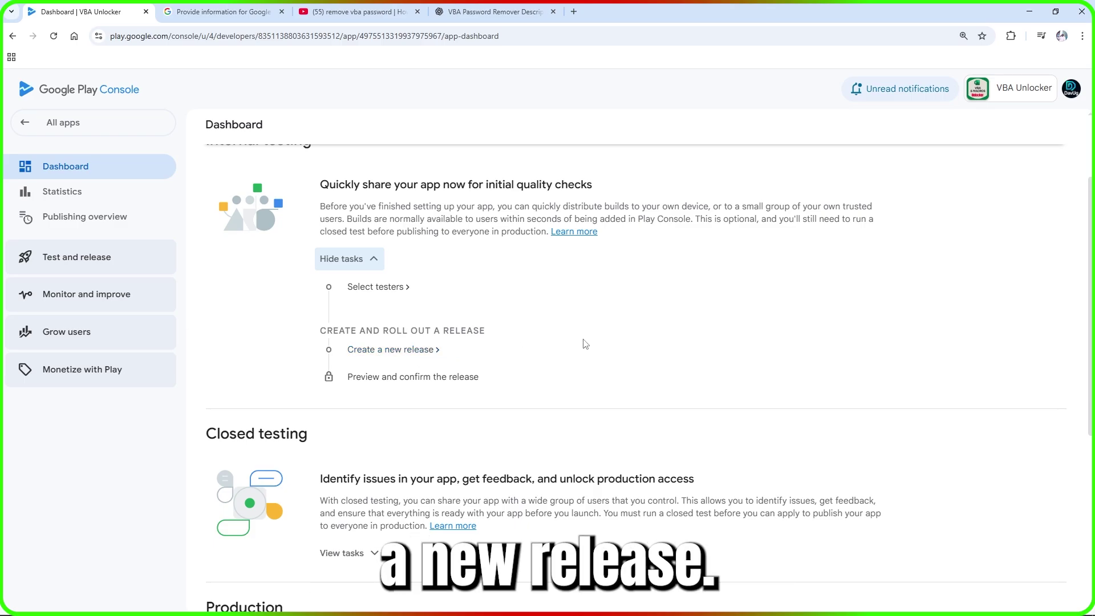
scroll(710, 335, "down", 3)
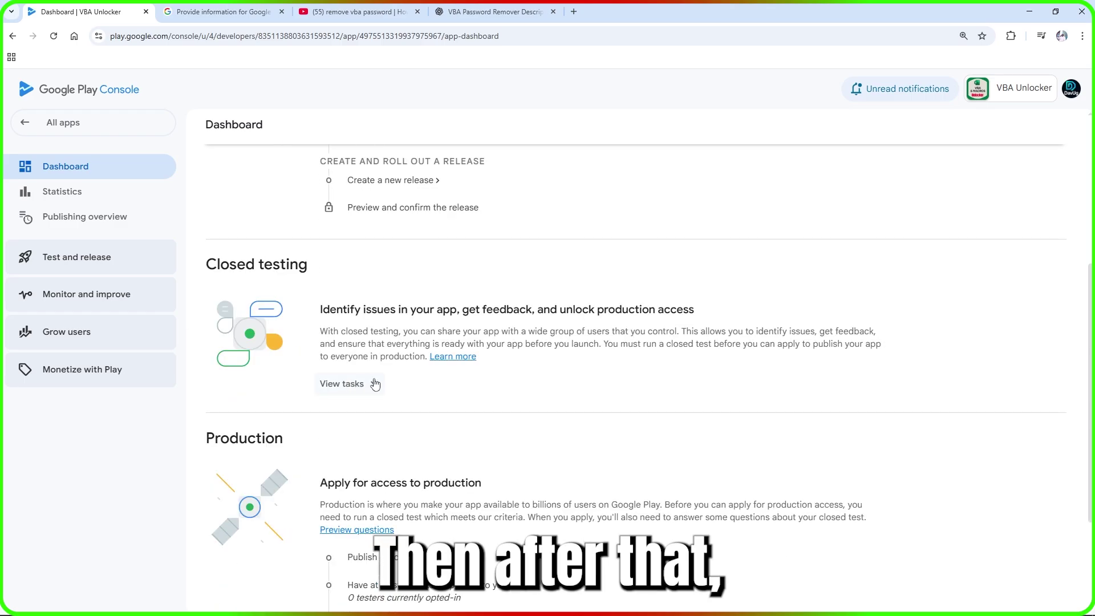
scroll(375, 383, "up", 2)
scroll(382, 387, "down", 1)
left_click(378, 439)
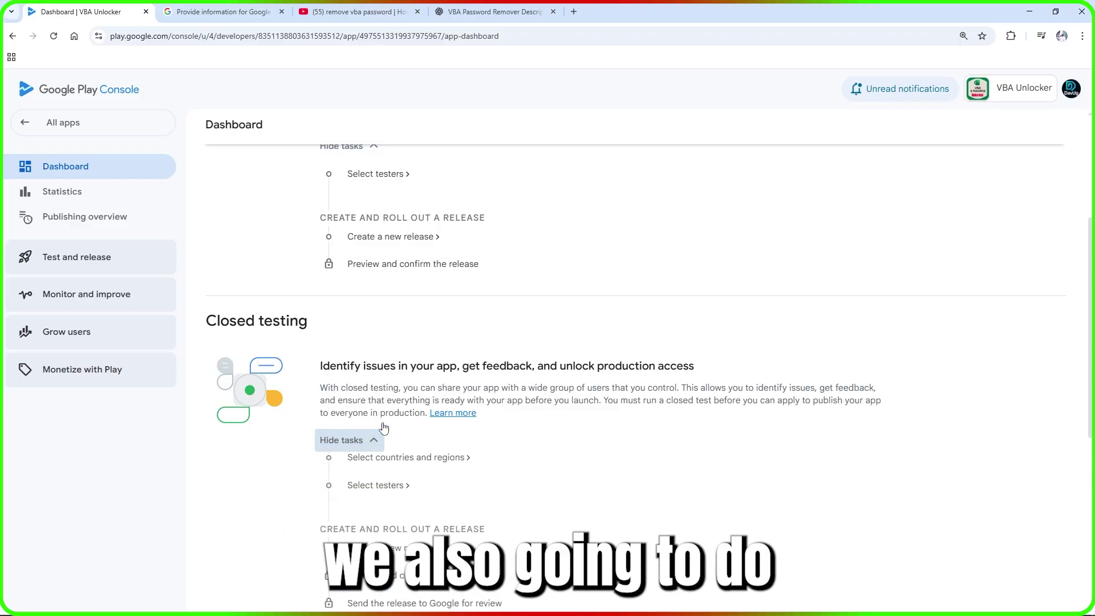
scroll(407, 376, "down", 2)
scroll(457, 383, "down", 5)
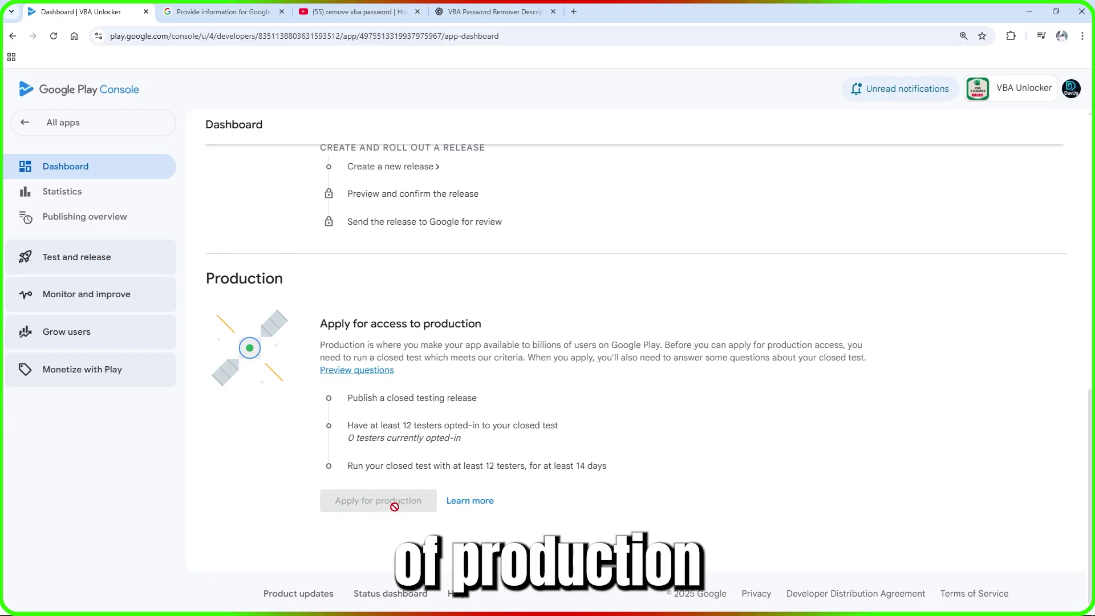
scroll(568, 338, "up", 5)
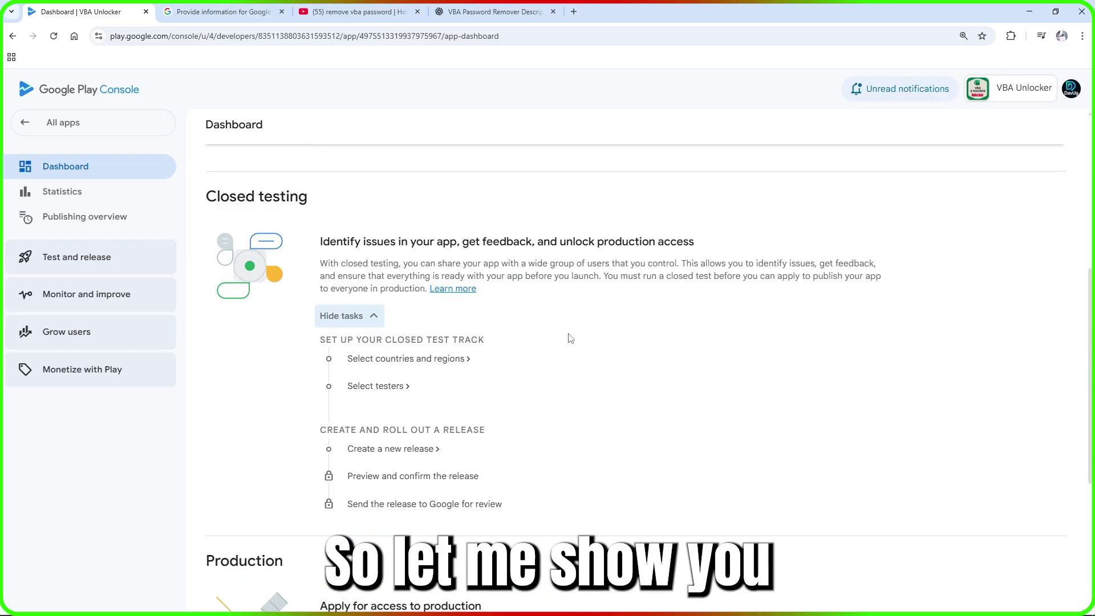
scroll(568, 338, "up", 7)
scroll(558, 320, "up", 2)
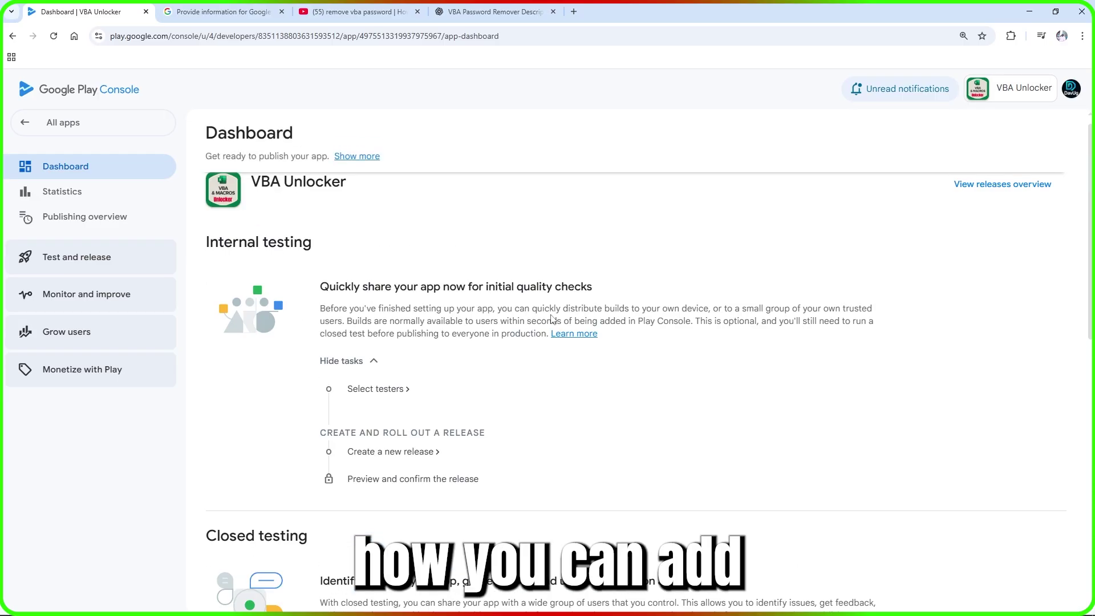
scroll(301, 272, "down", 2)
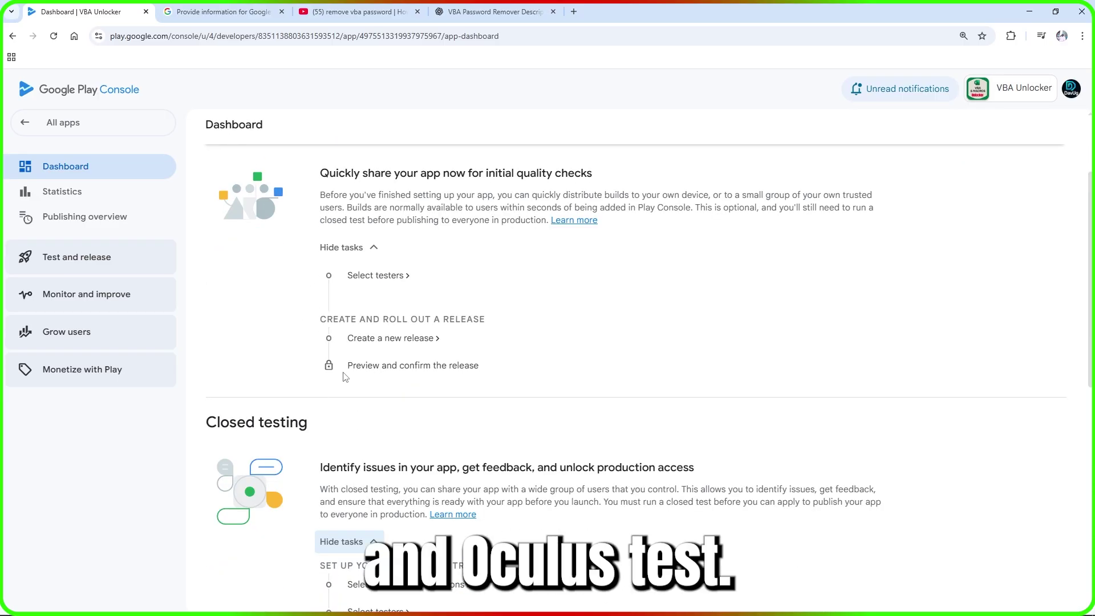
Step: Create a new internal-testing tester email list named 'VBA Unlocker'
left_click(390, 276)
scroll(502, 291, "down", 2)
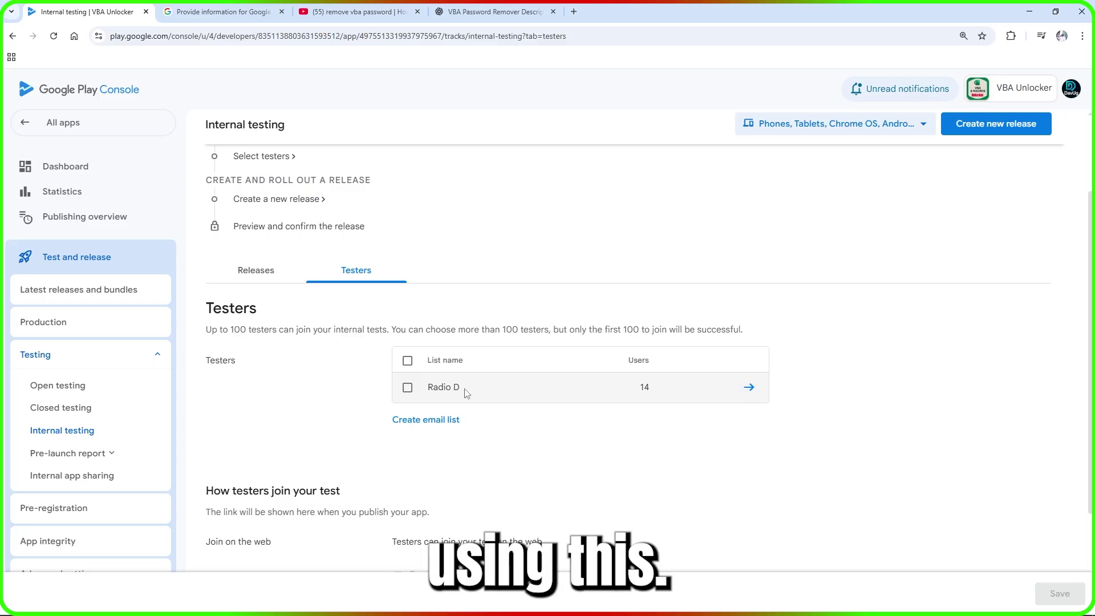
left_click(447, 420)
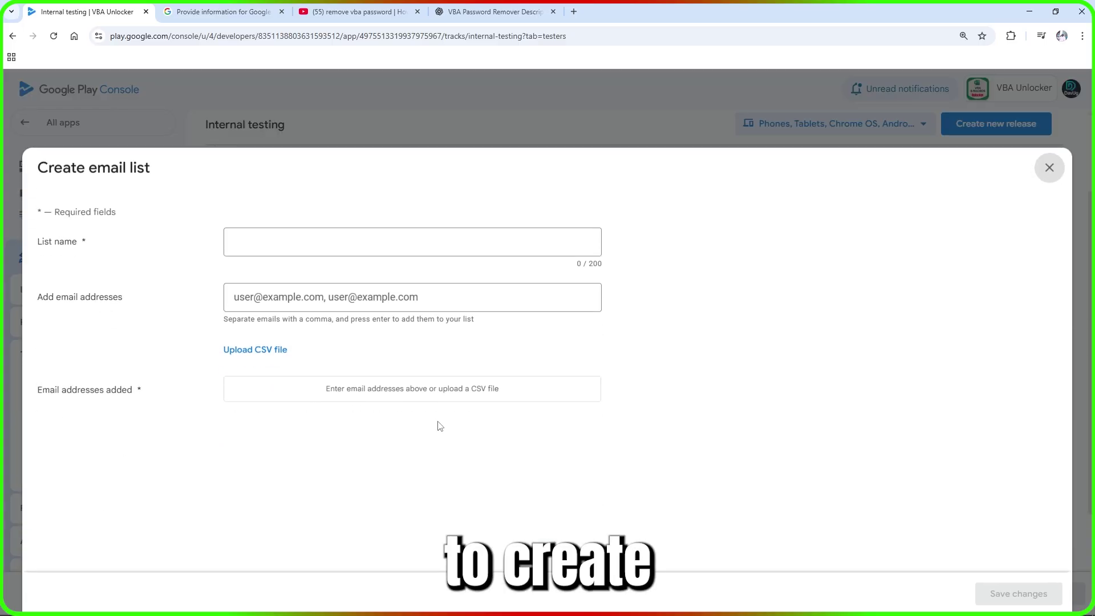
left_click(328, 235)
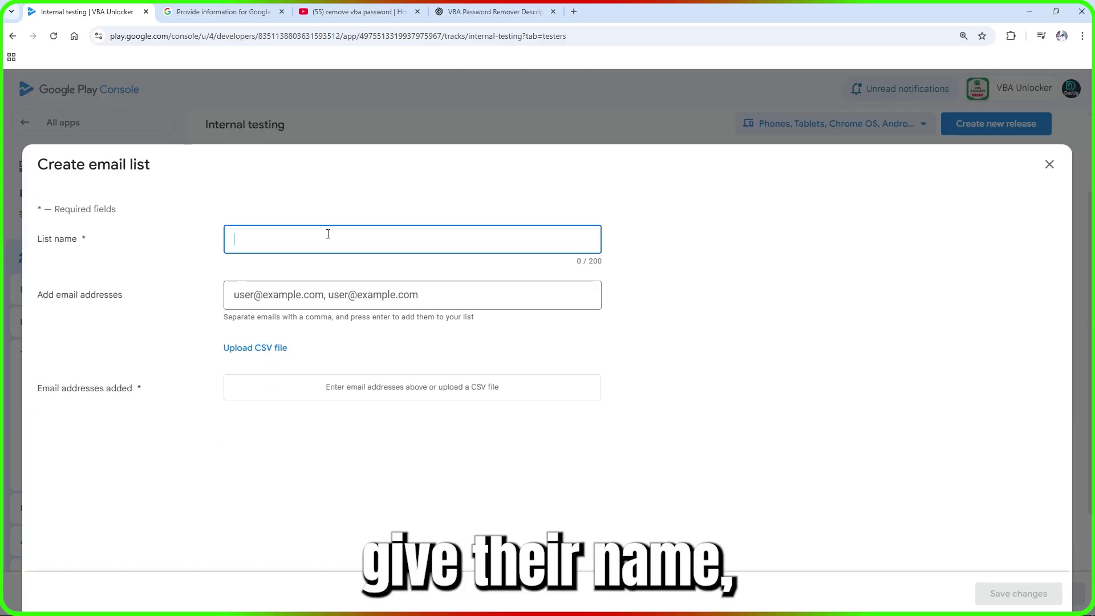
type("V")
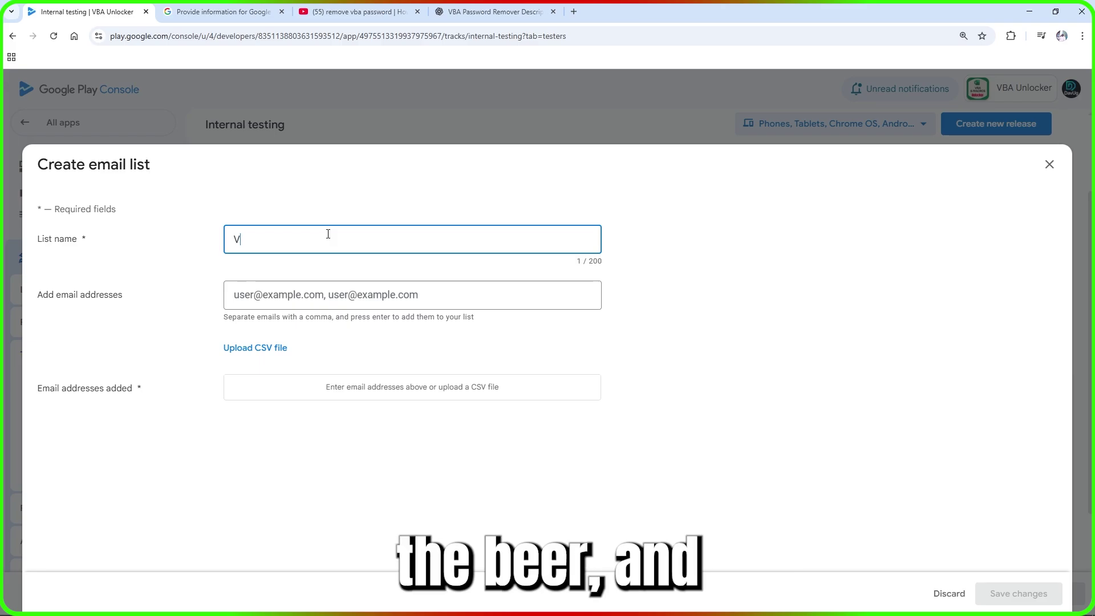
type("BA Unloc")
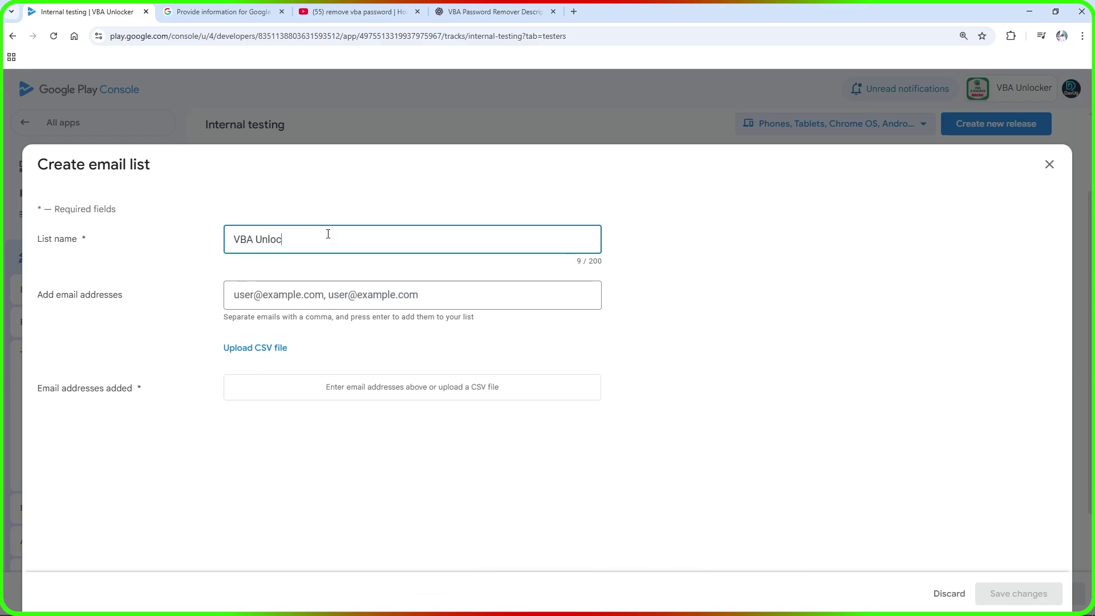
type("ker")
Step: Paste the tester e-mail addresses into the list and save it
left_click(394, 295)
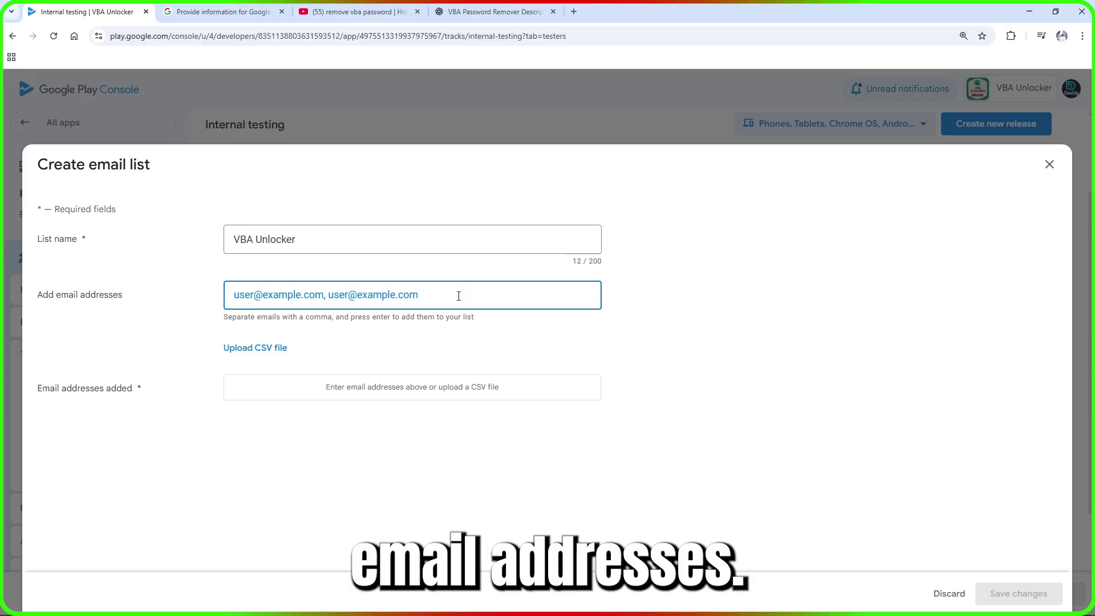
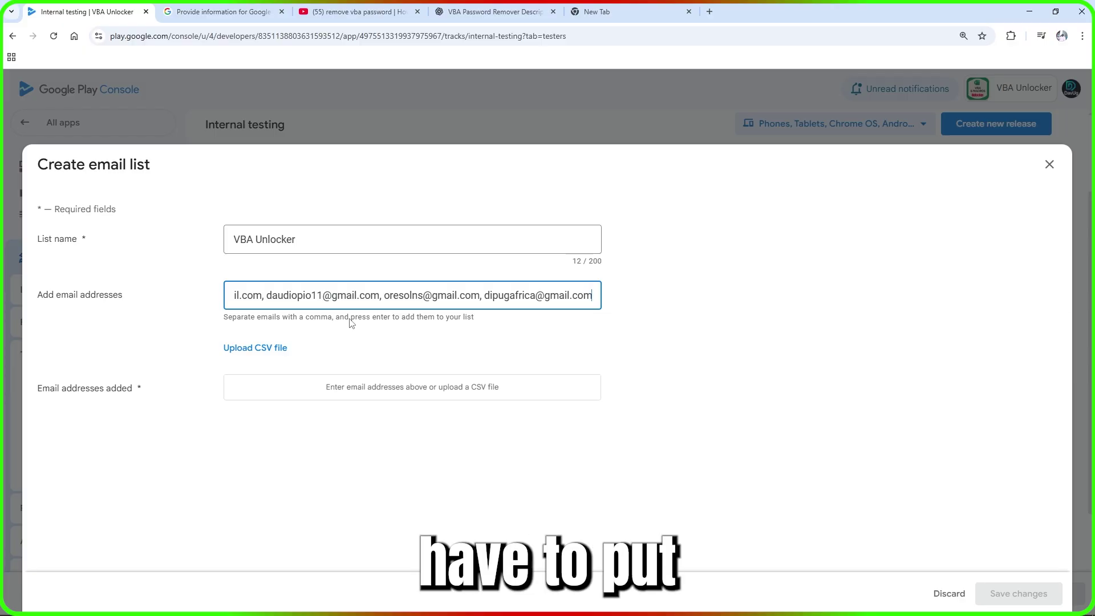
key("Return")
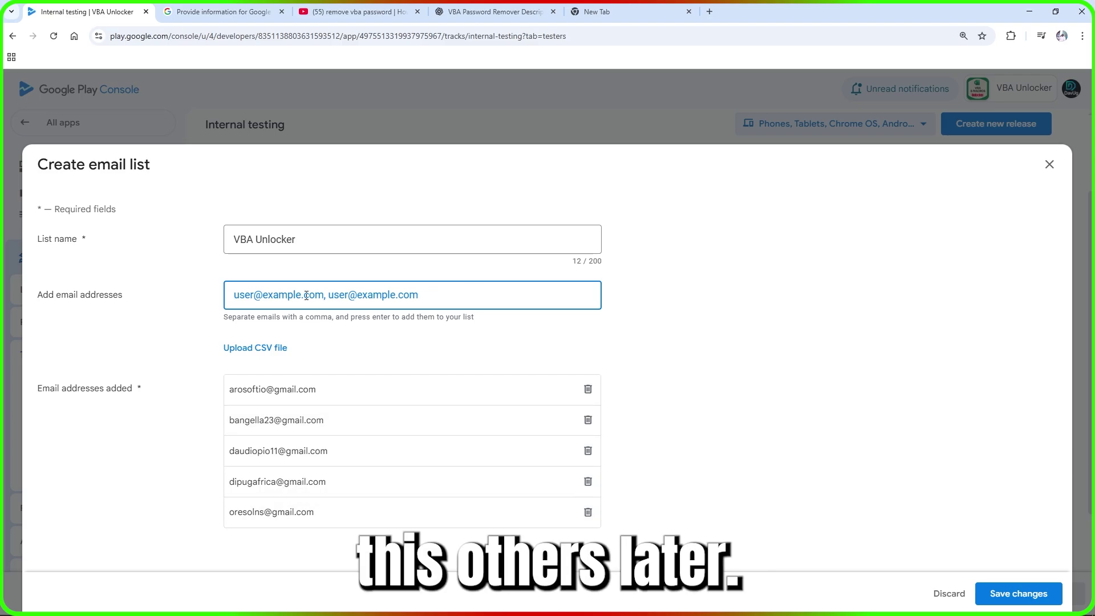
left_click(993, 593)
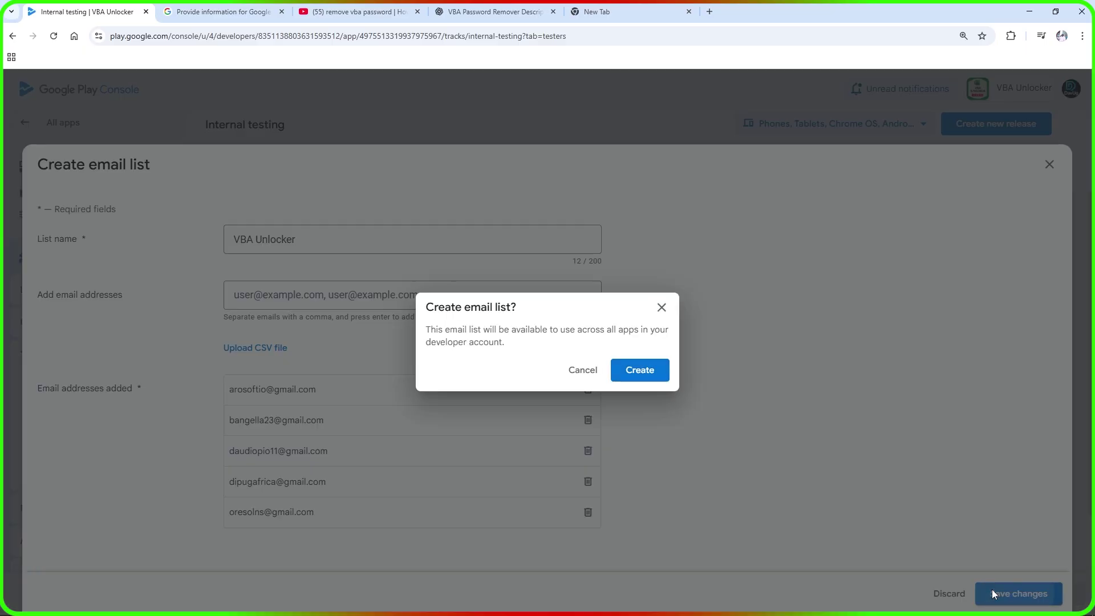
Step: Confirm creating the VBA Unlocker list and save it as the internal testers
left_click(647, 374)
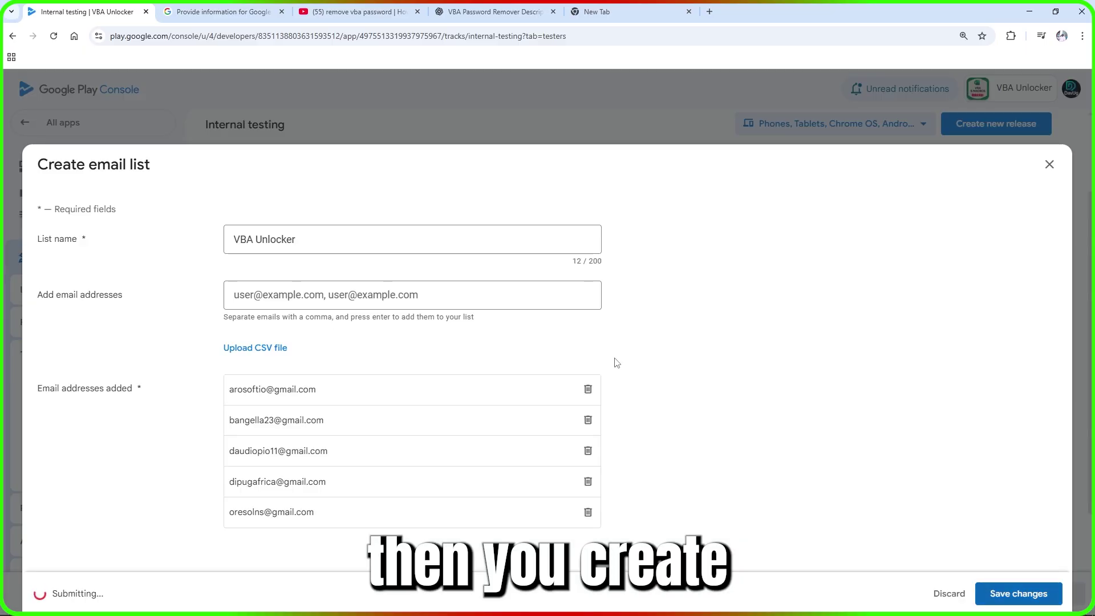
scroll(539, 268, "down", 2)
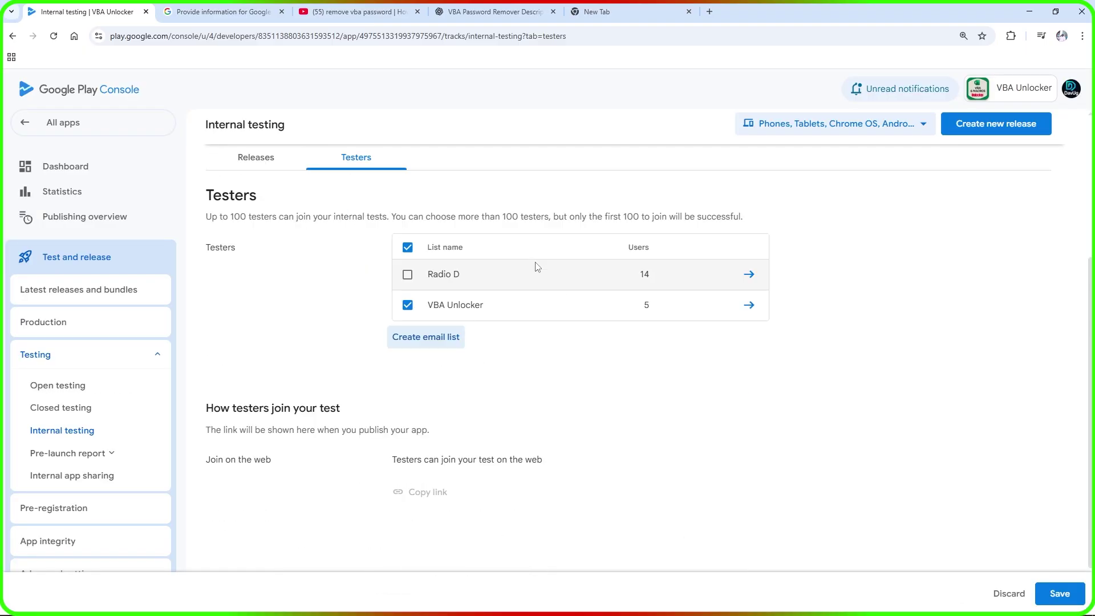
scroll(388, 368, "down", 1)
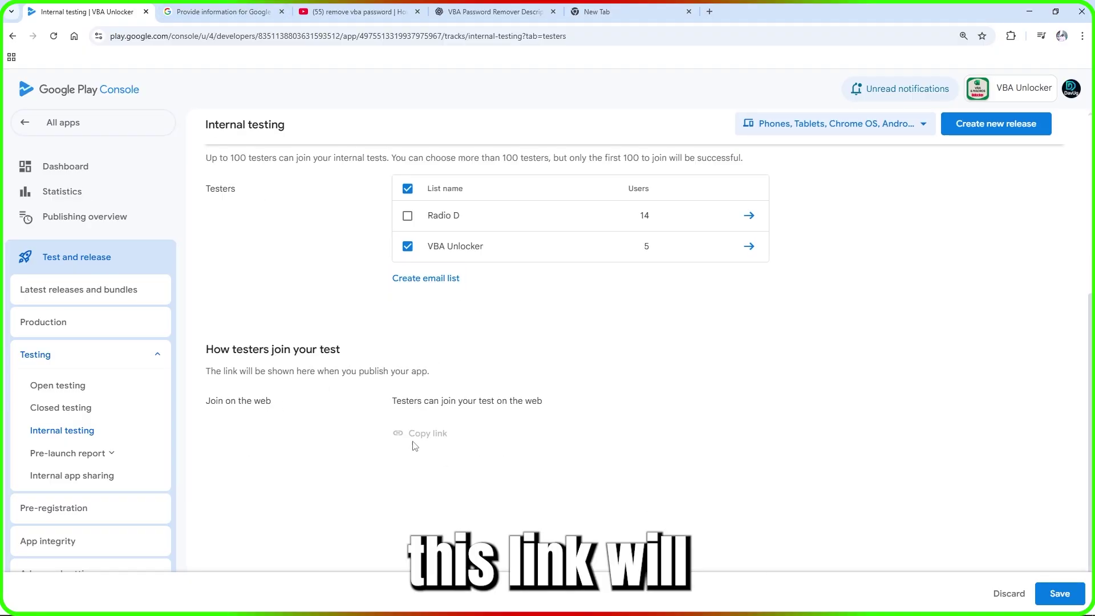
scroll(643, 350, "up", 3)
scroll(627, 337, "down", 3)
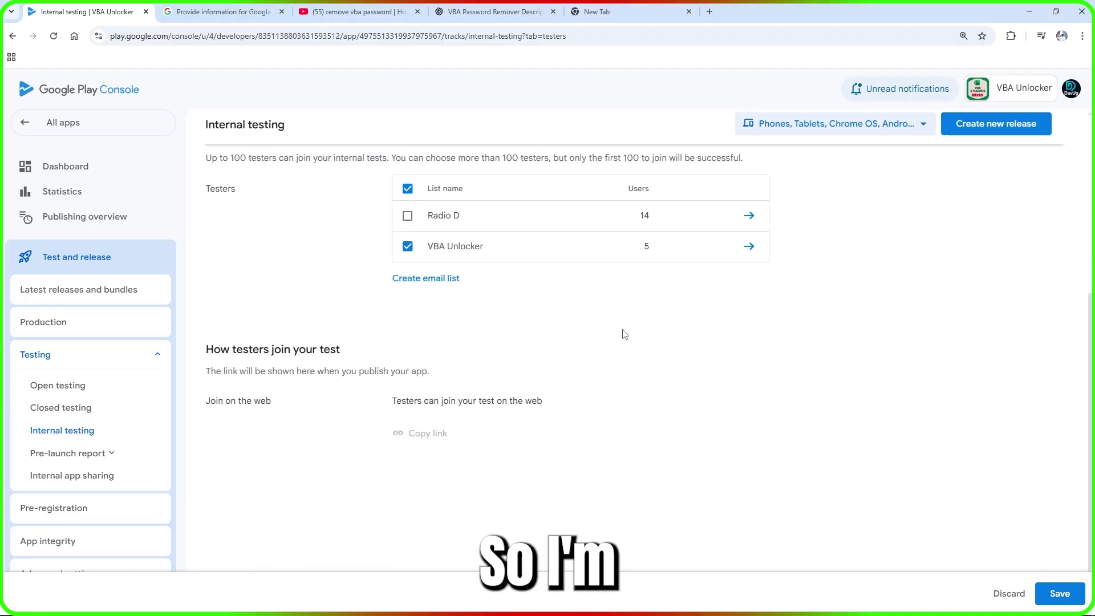
scroll(624, 335, "up", 2)
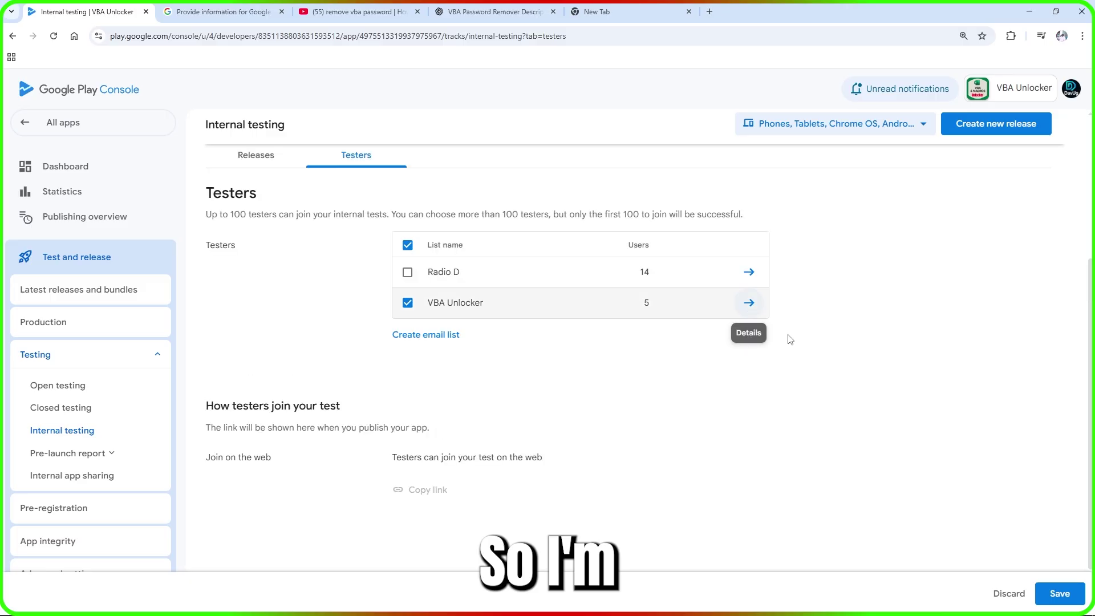
left_click(1059, 594)
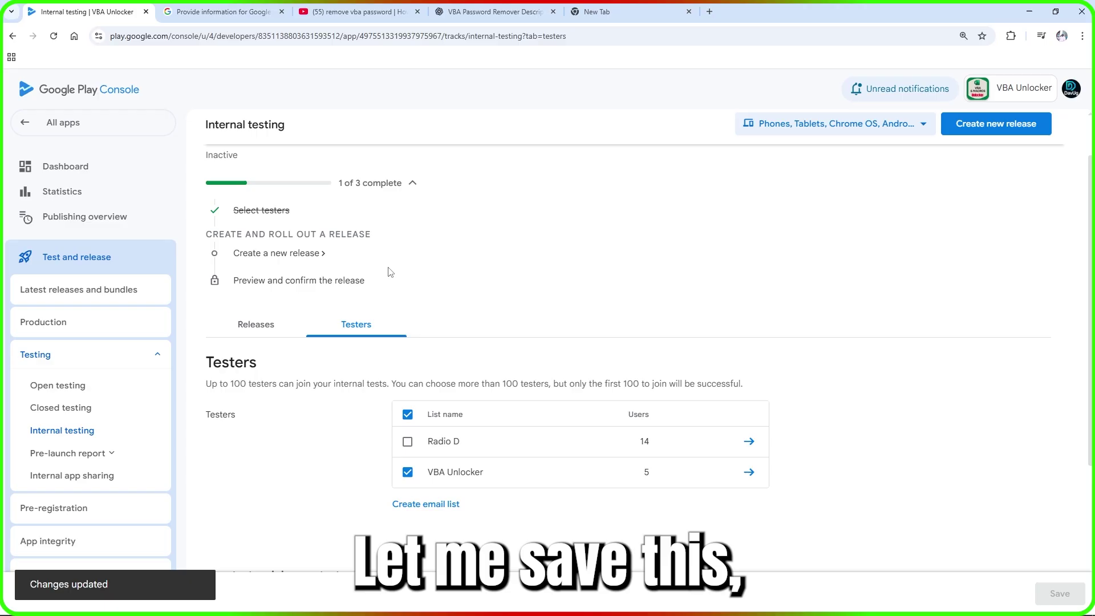
Step: Start a new internal testing release from the Releases tab
left_click(257, 320)
scroll(570, 386, "down", 2)
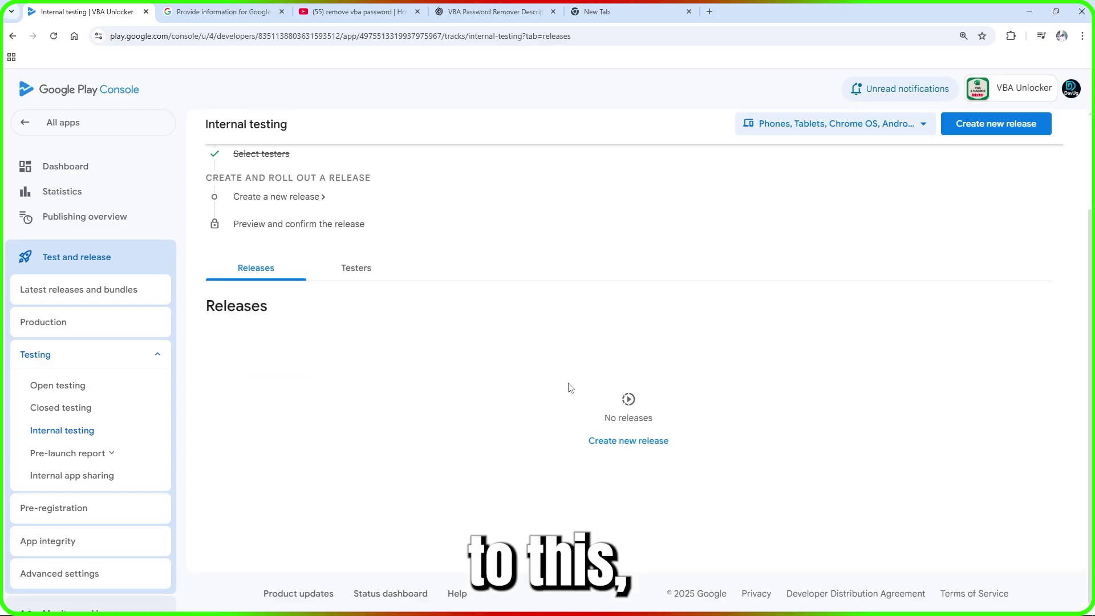
left_click(628, 440)
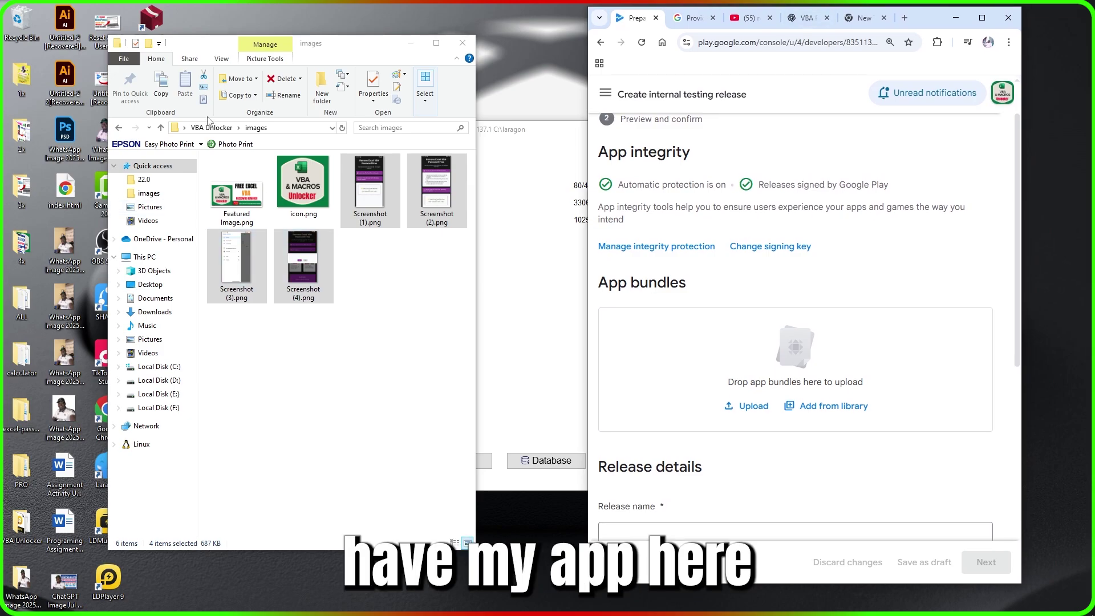
Step: Drag VBAUnlocker.aab from the VBA Unlocker folder into the App bundles drop zone, then maximize the browser
left_click(226, 127)
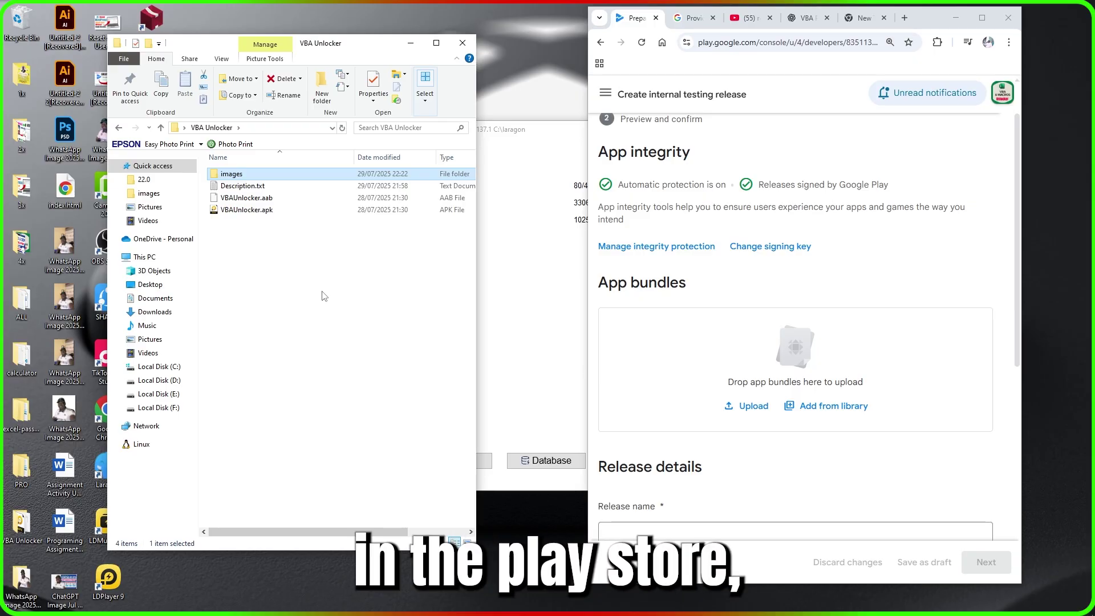
left_click(251, 198)
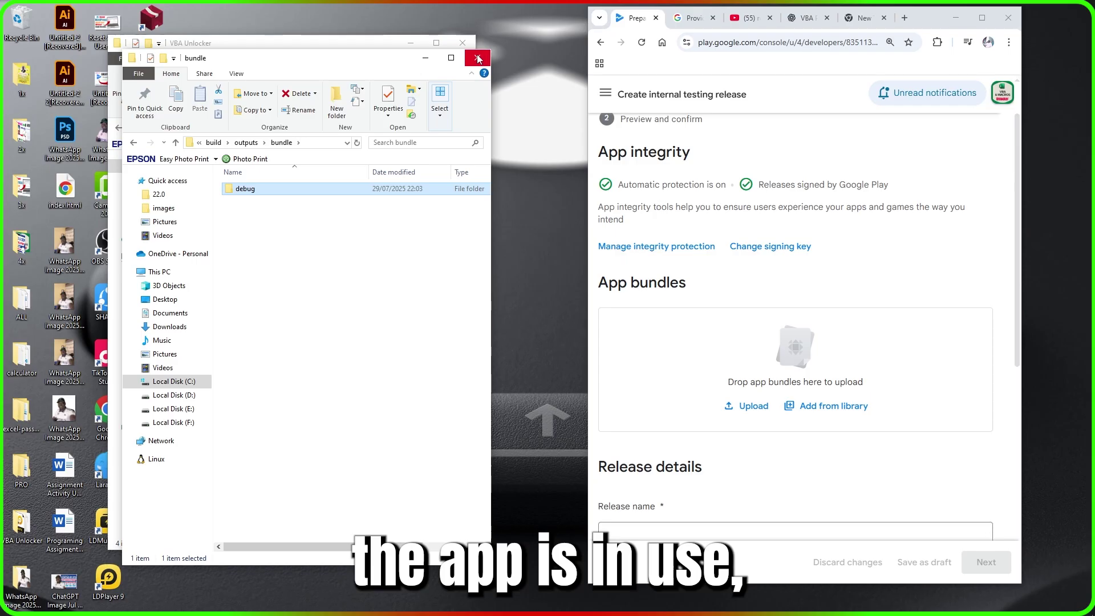
left_click(257, 199)
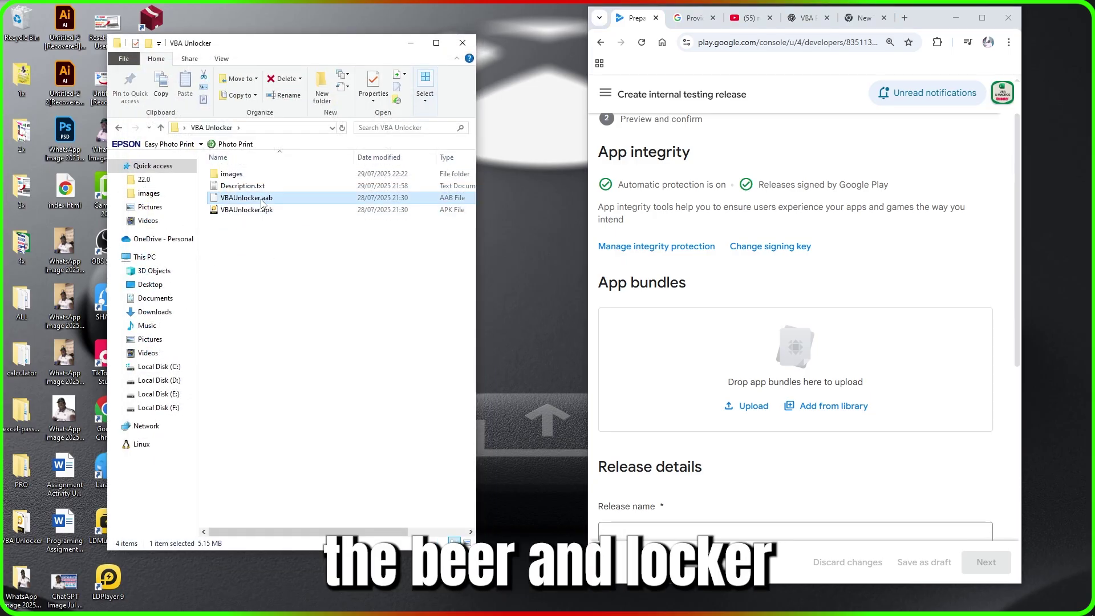
left_click_drag(262, 202, 765, 399)
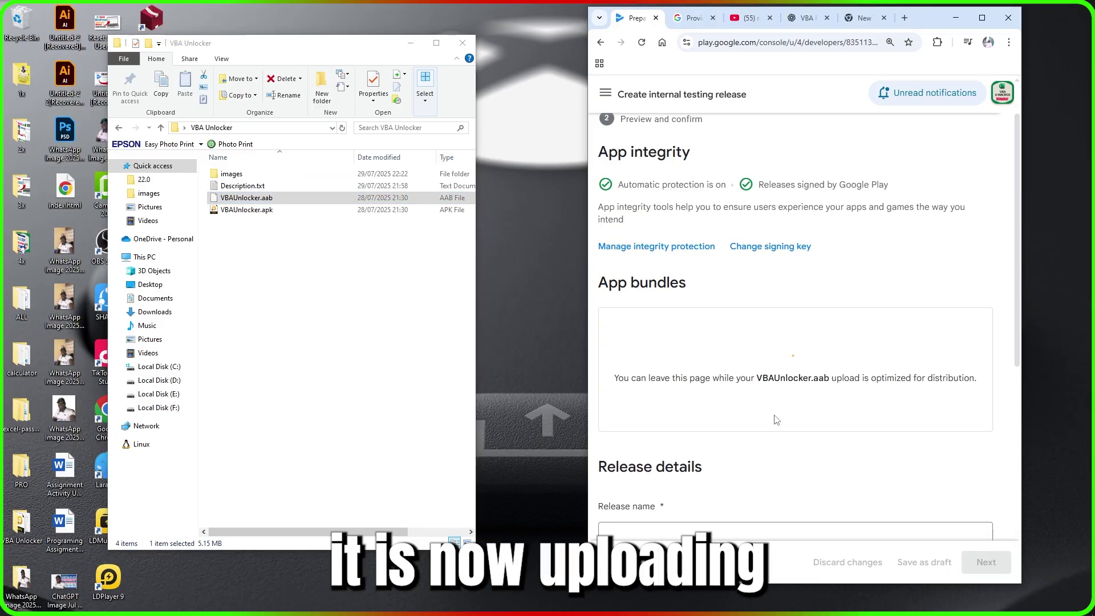
scroll(758, 399, "down", 2)
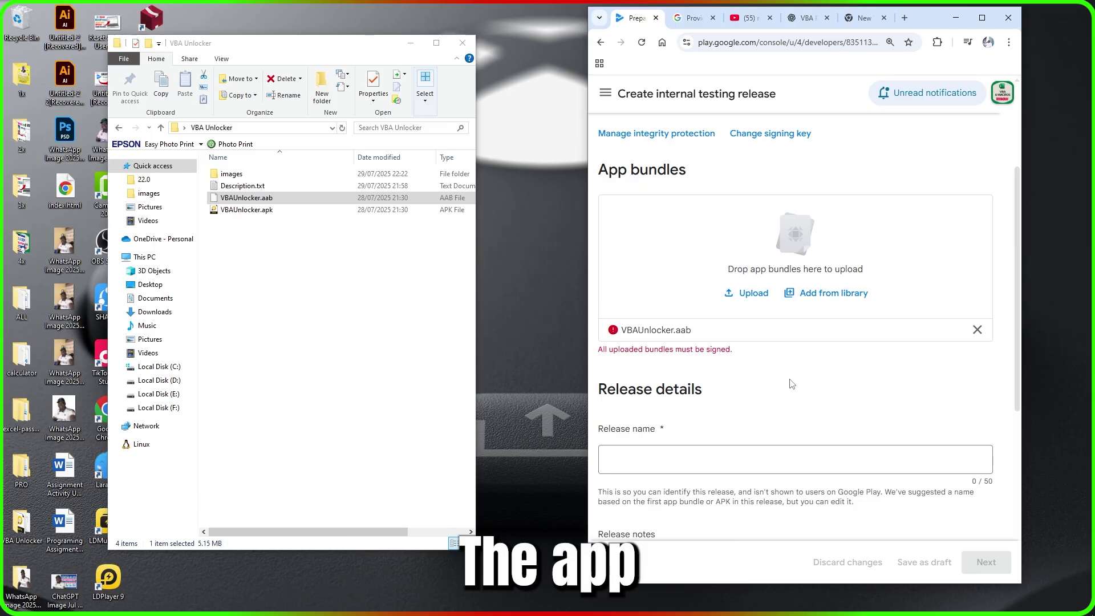
scroll(791, 381, "down", 1)
key("super+Up")
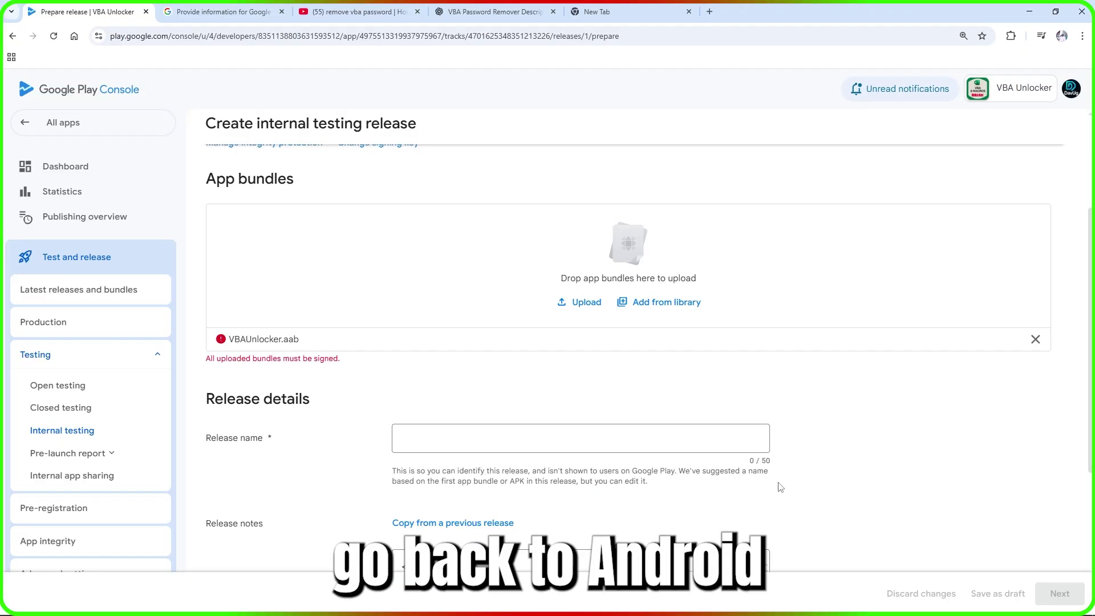
Step: In Android Studio, start Generate Signed App Bundle or APK with Android App Bundle selected
left_click(710, 602)
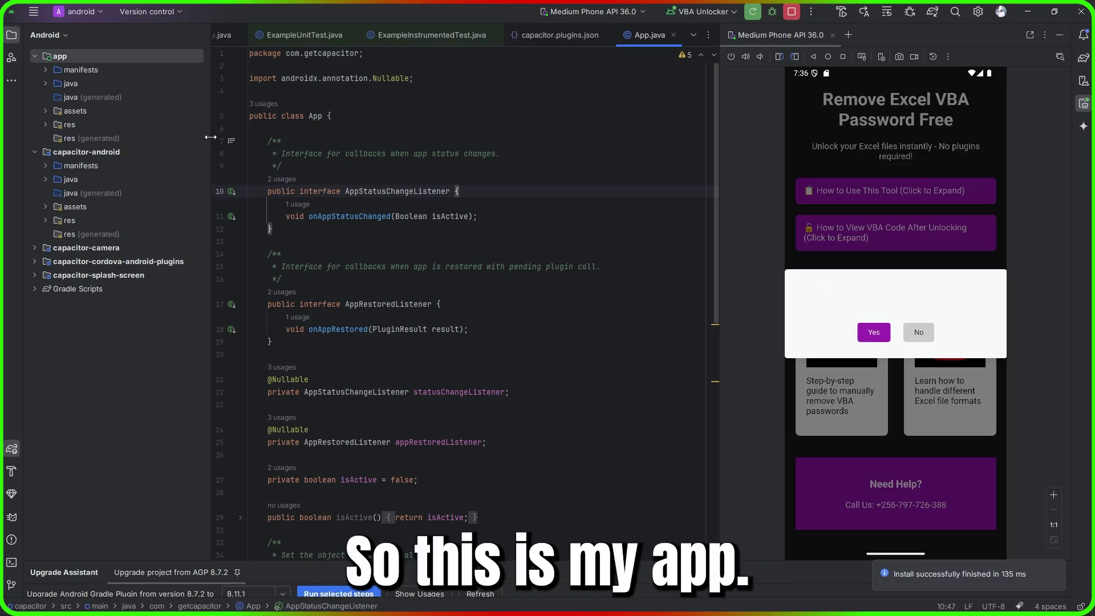
left_click(33, 11)
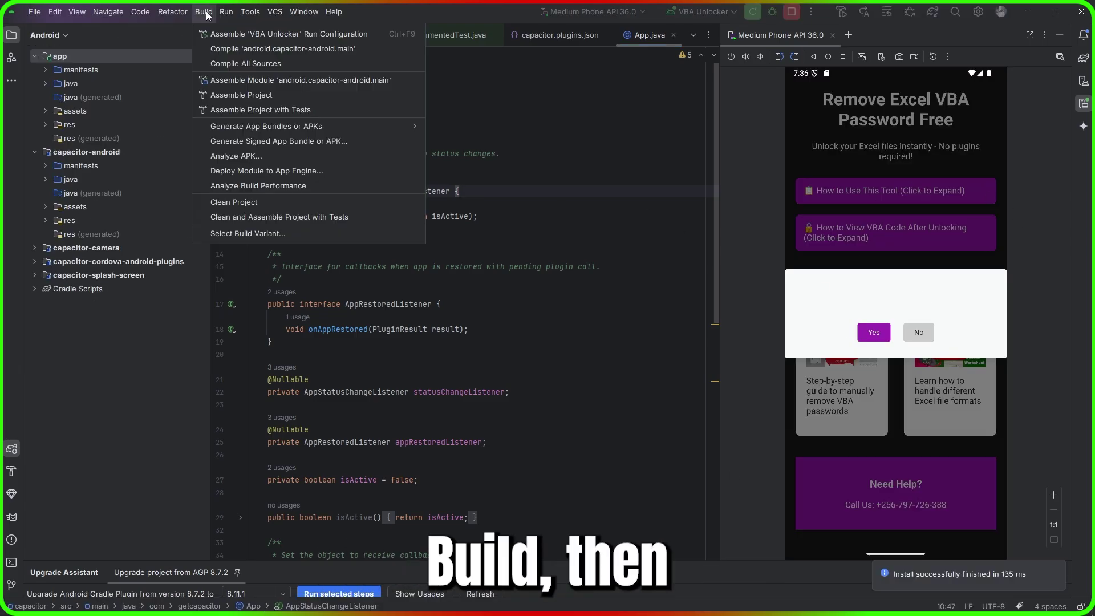
left_click(205, 11)
left_click(204, 11)
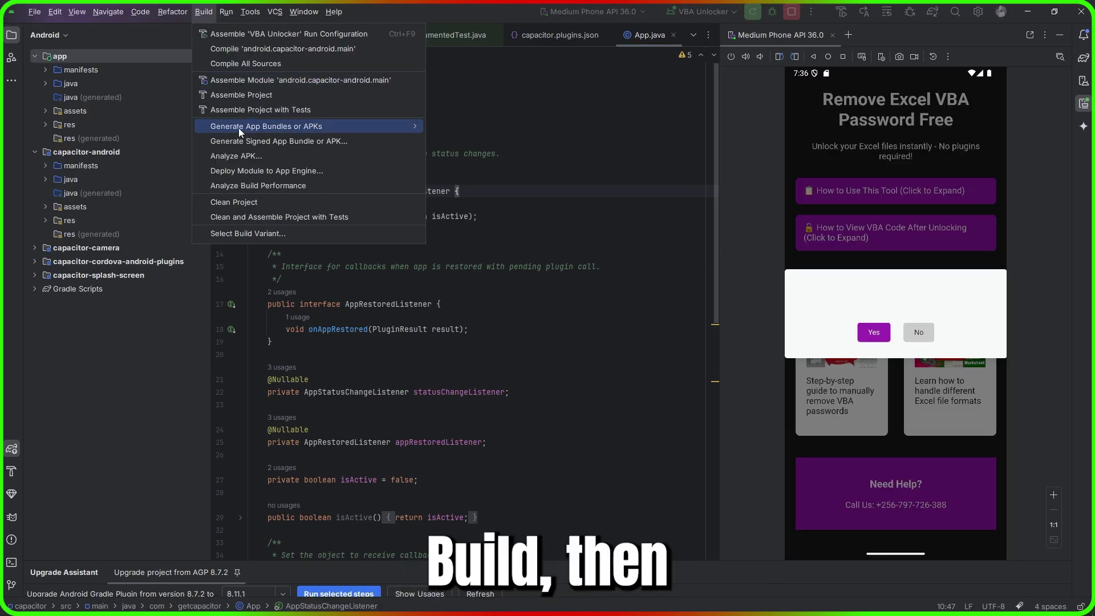
left_click(281, 141)
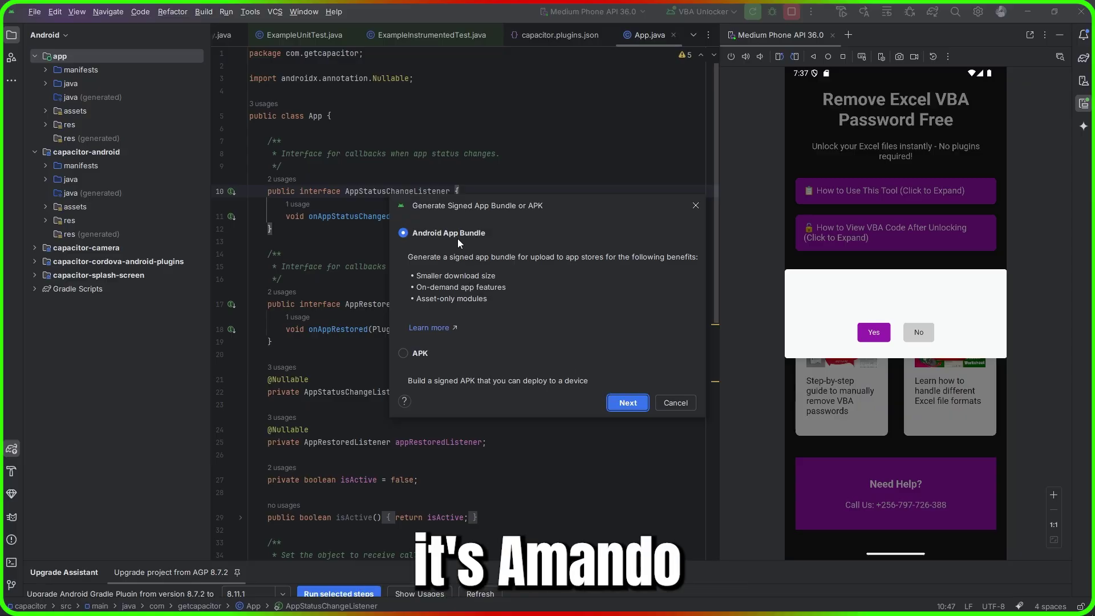
left_click(619, 402)
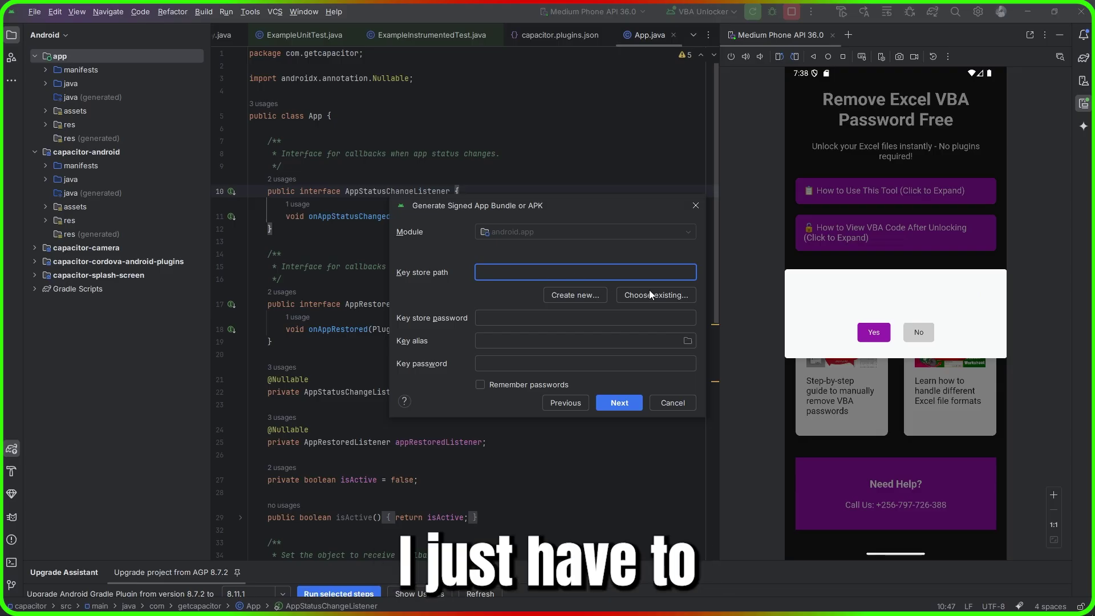
Step: Create a new key store file named vbaunlocker in the Desktop's VBA Unlocker folder
left_click(559, 295)
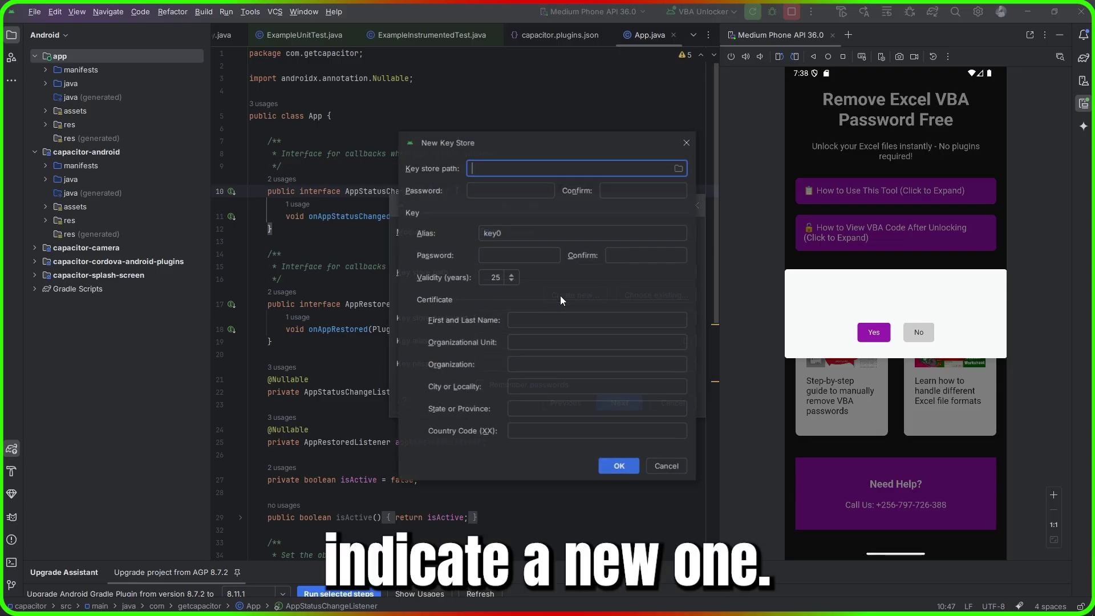
left_click(679, 169)
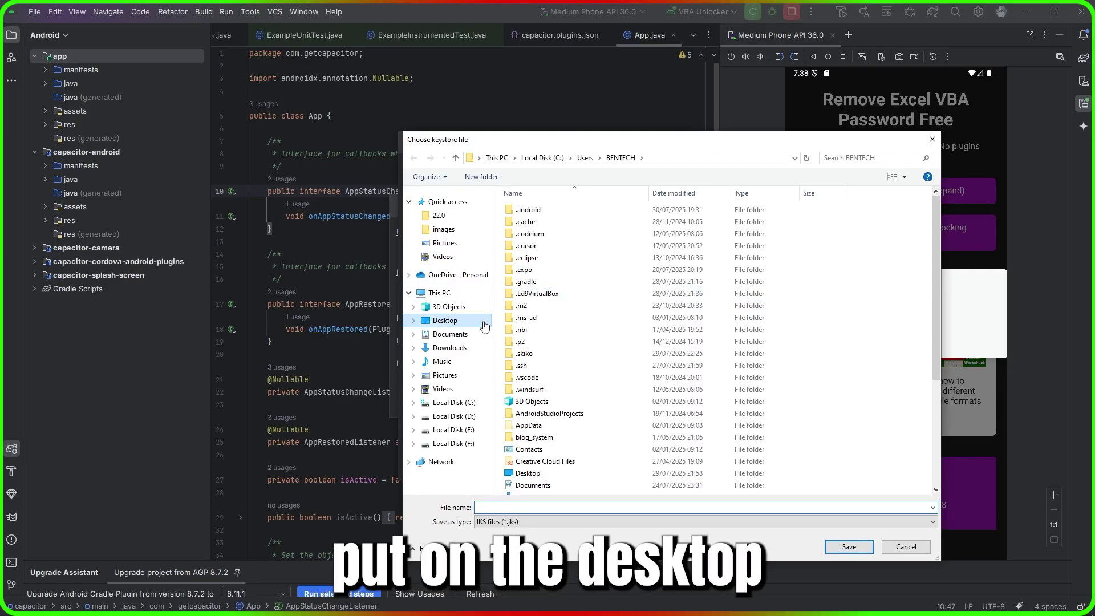
left_click(445, 320)
double_click(593, 310)
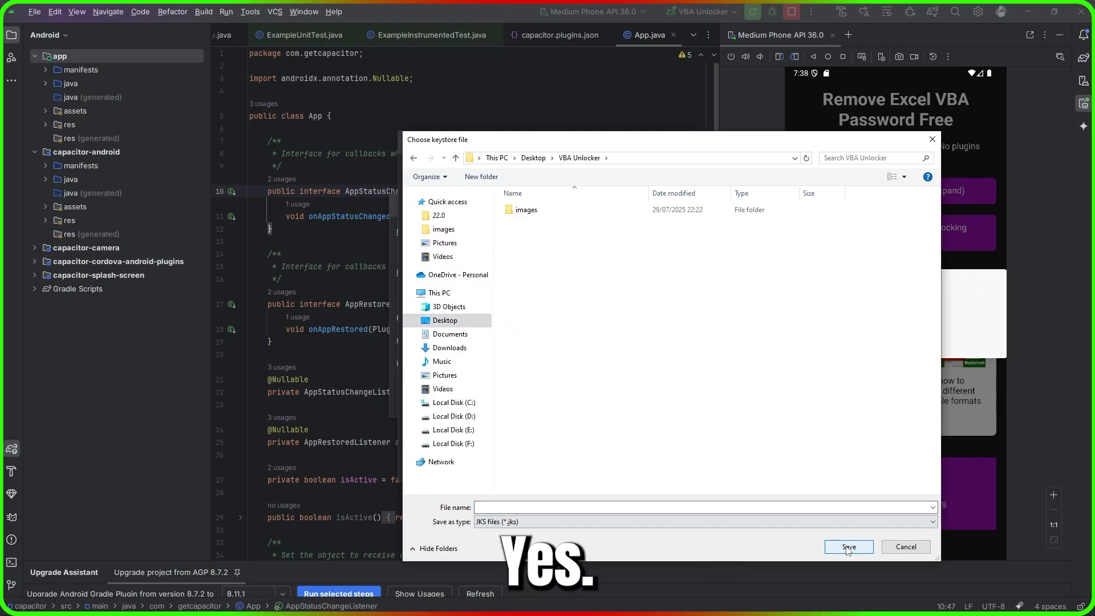
left_click(520, 506)
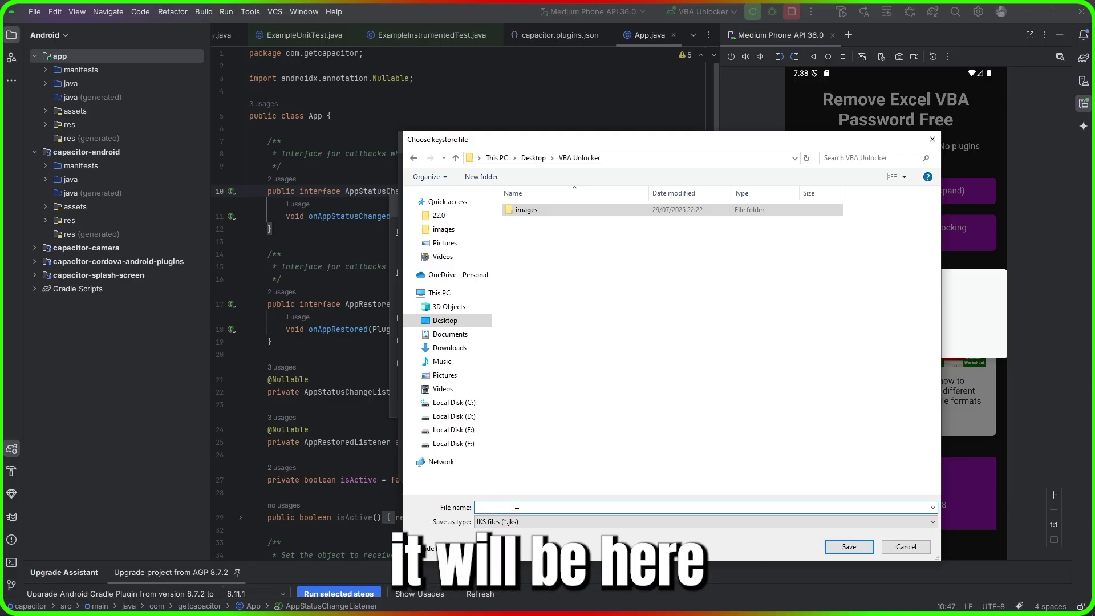
type("vba")
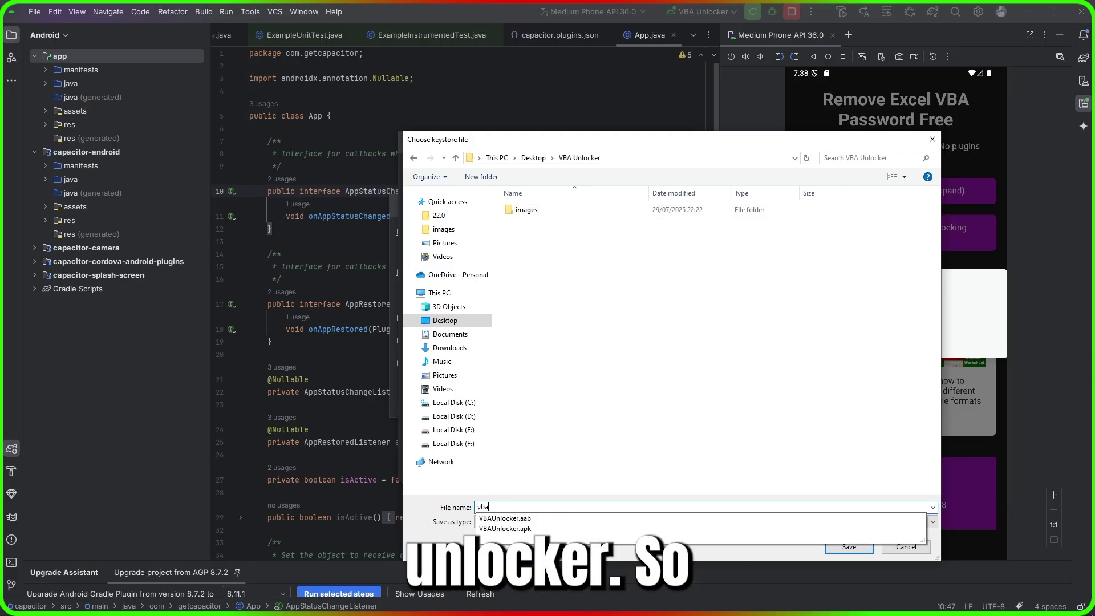
type("unlocker")
left_click(849, 546)
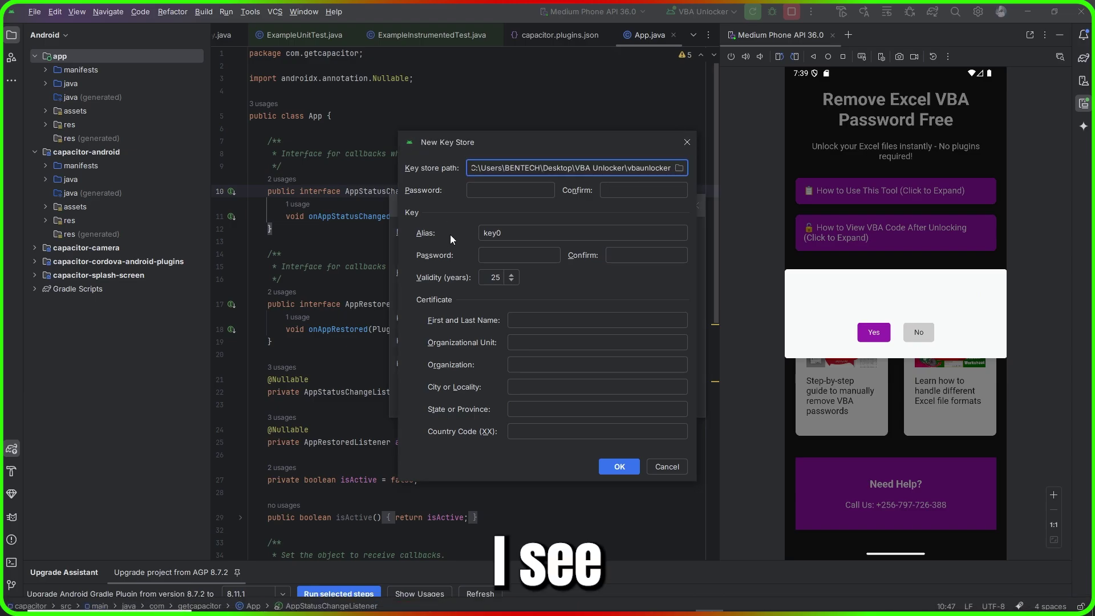
Step: Enter the key store passwords, alias VBA_Key, and the key password with its confirmation
left_click(498, 191)
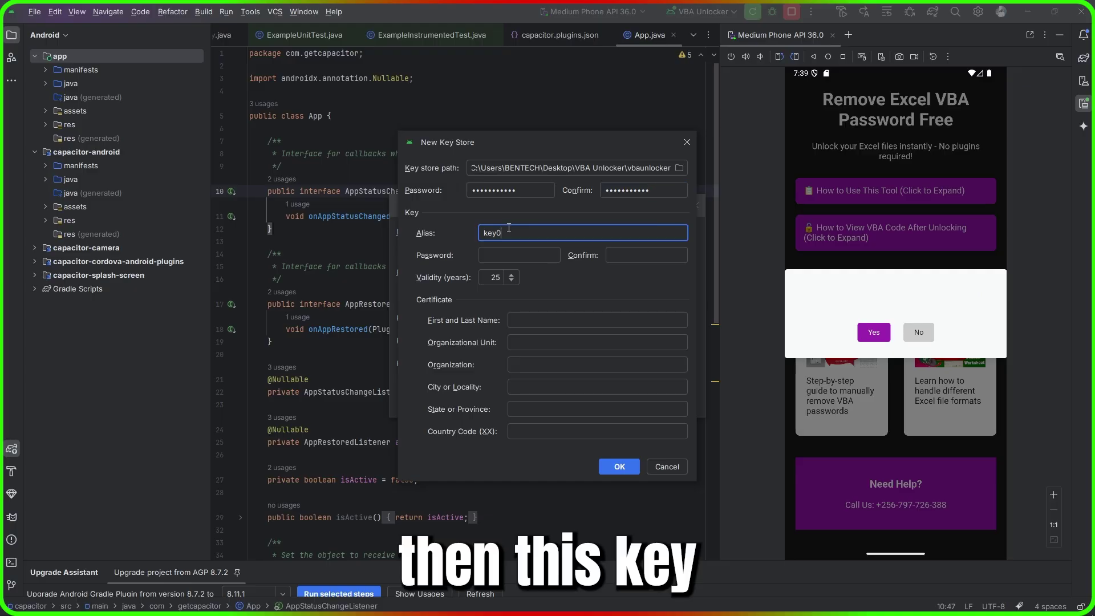
key("Tab")
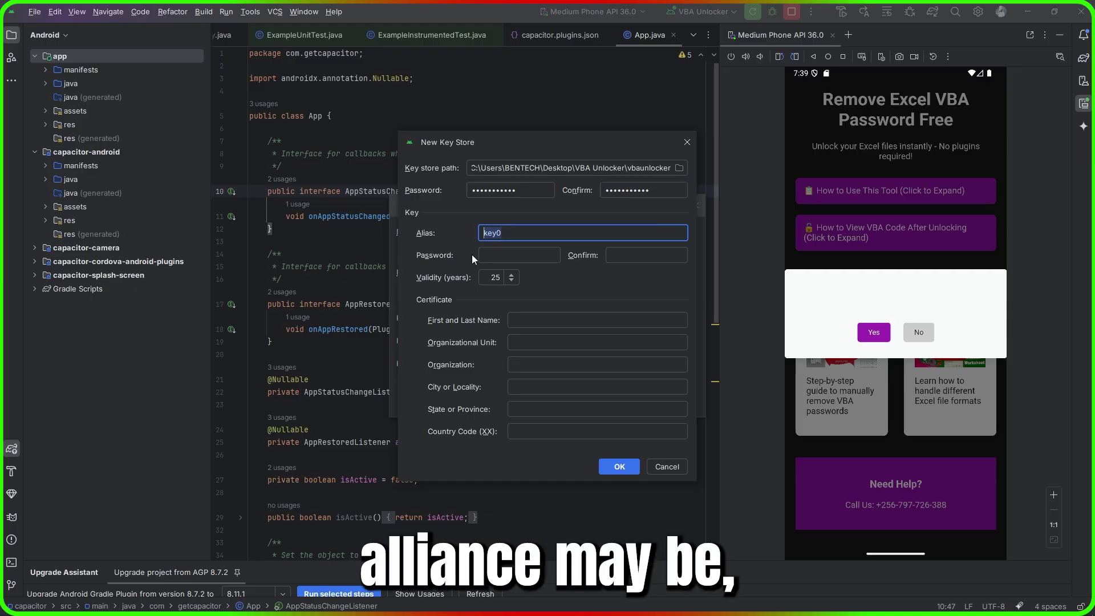
type("v")
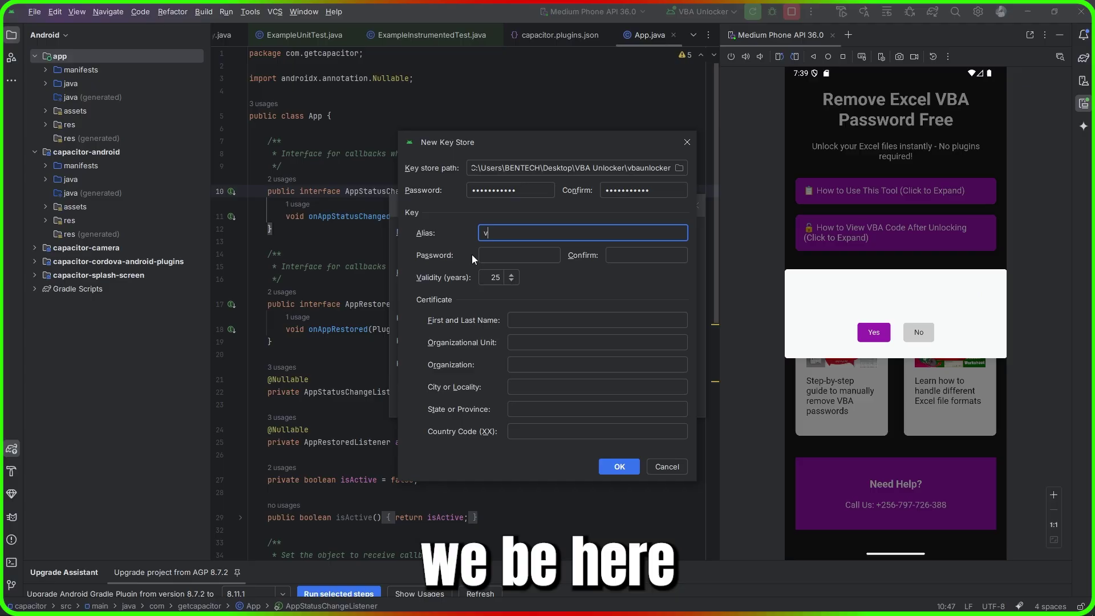
type("V")
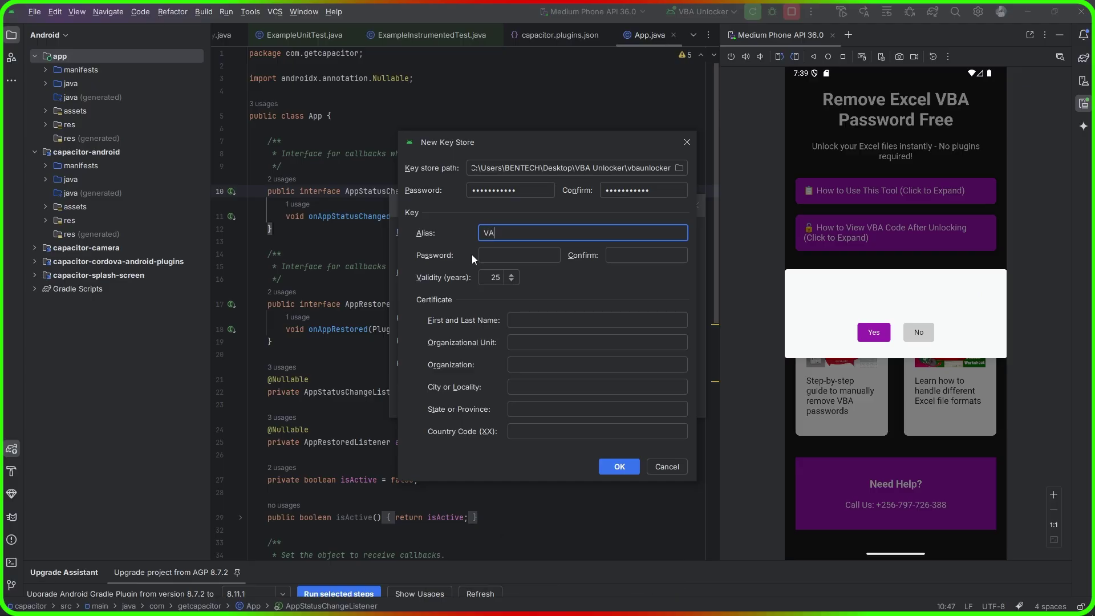
type("BA_Key")
left_click(512, 259)
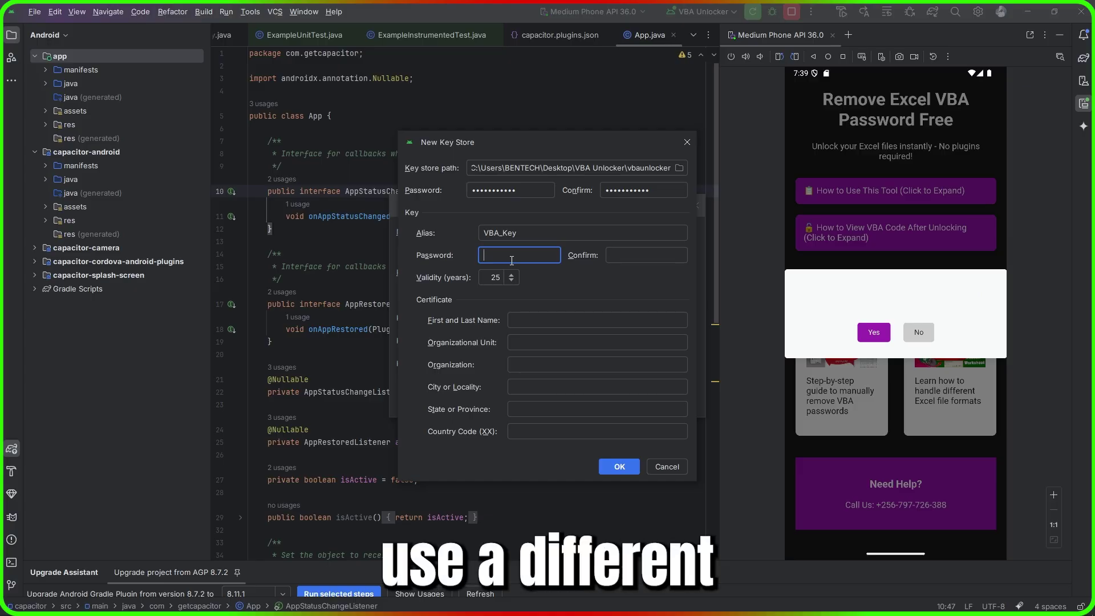
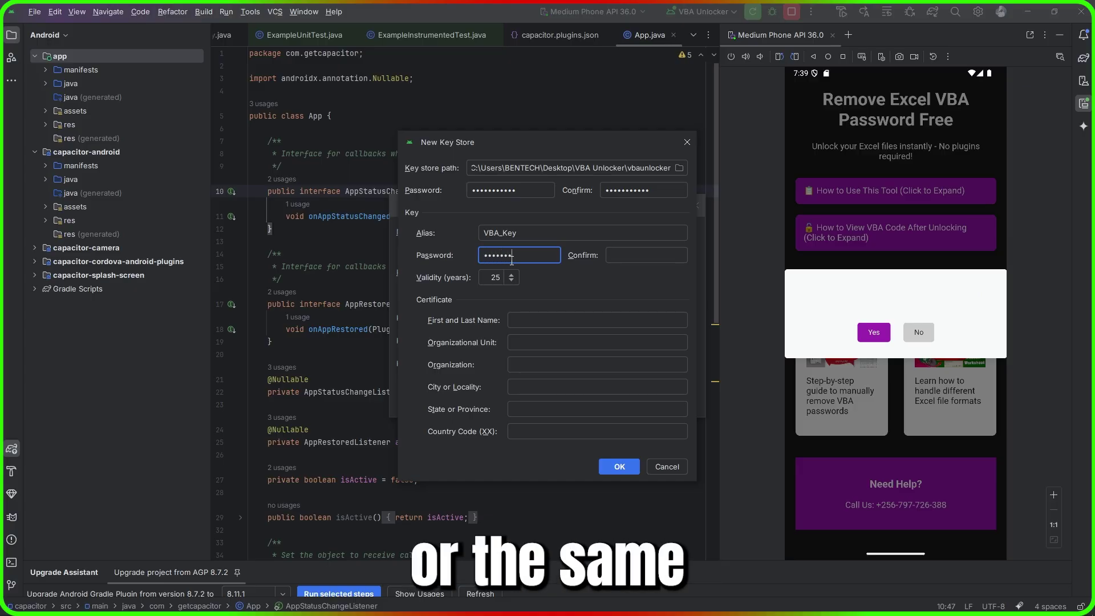
key("ctrl+a")
key("ctrl+v")
key("Tab")
key("ctrl+v")
left_click_drag(531, 190, 433, 190)
key("ctrl+v")
key("Tab")
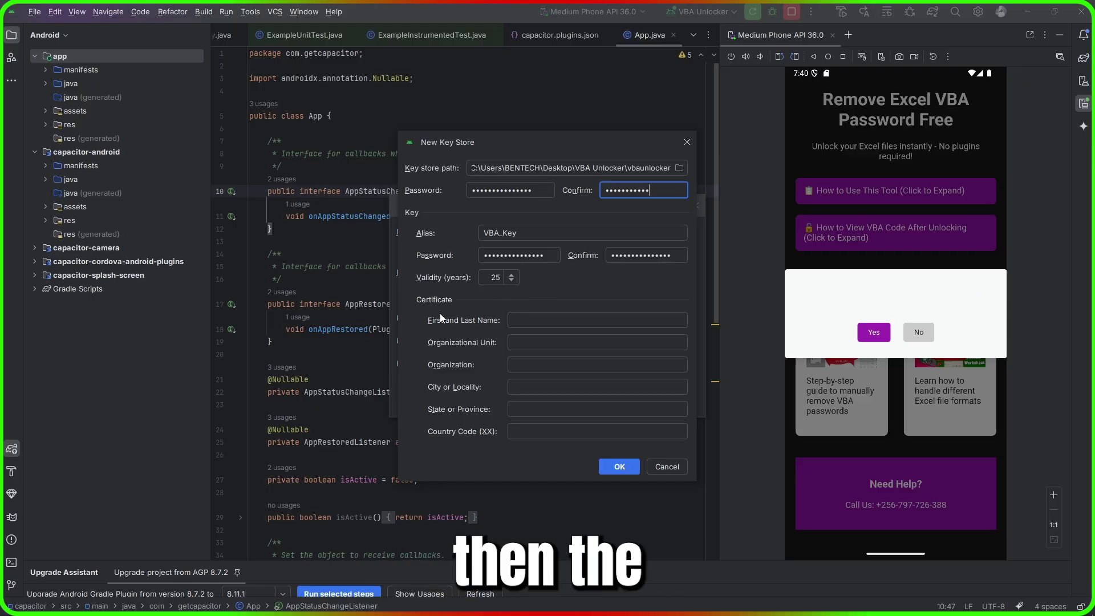
Step: Fill the certificate with the holder's name, unit SDU, AROSOFT Innovations Ltd, Kampala, Uganda, and confirm
left_click(531, 321)
type("Benjamin")
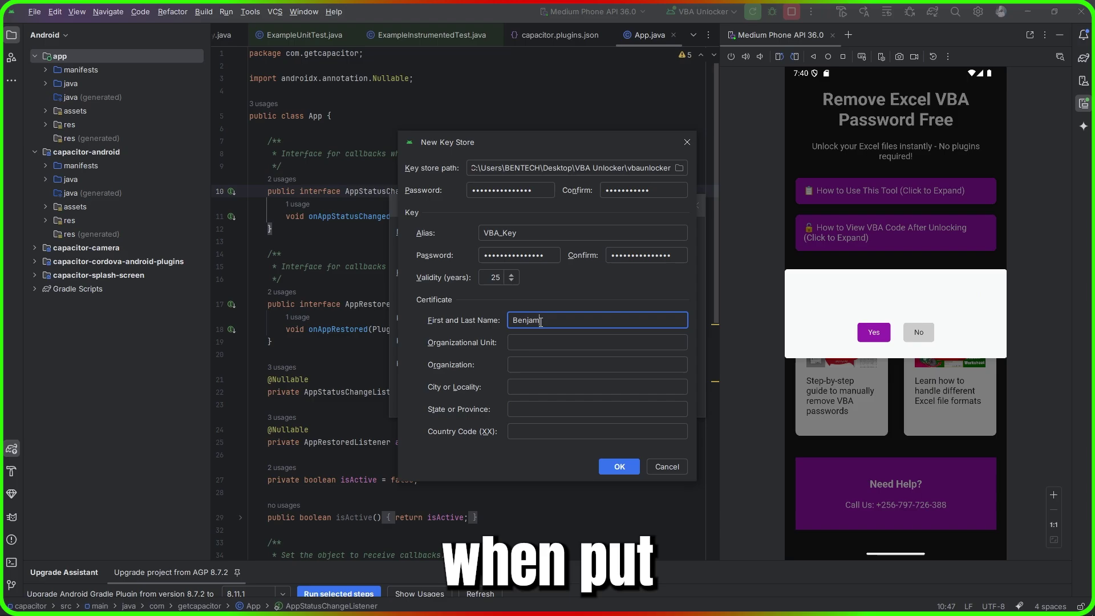
type(" Angella")
key("Tab")
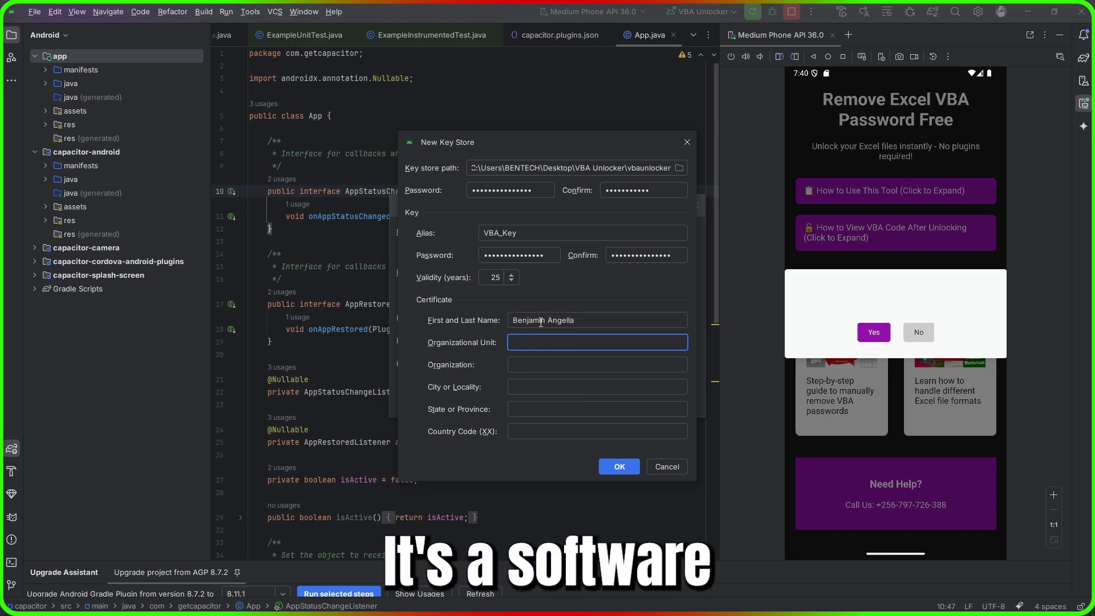
type("SD")
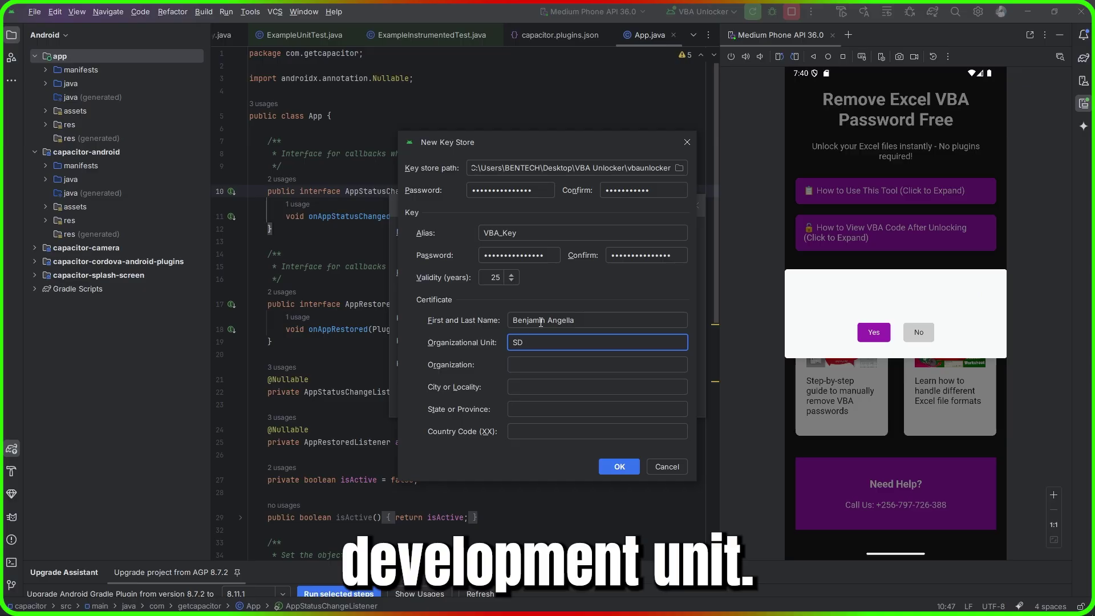
type("U")
key("Tab")
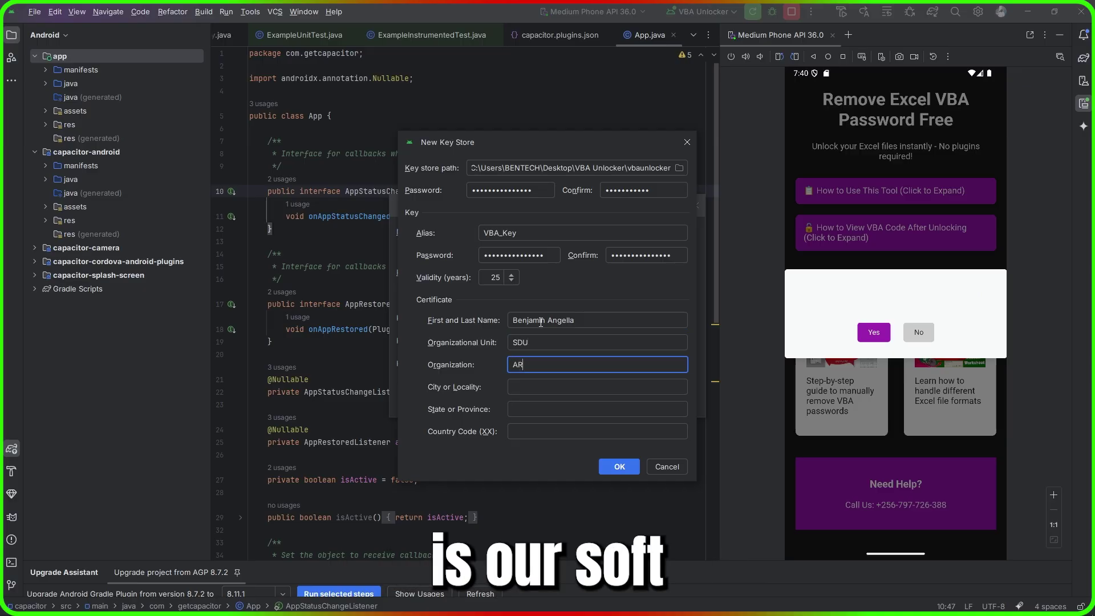
type("AROSOFT Innovati")
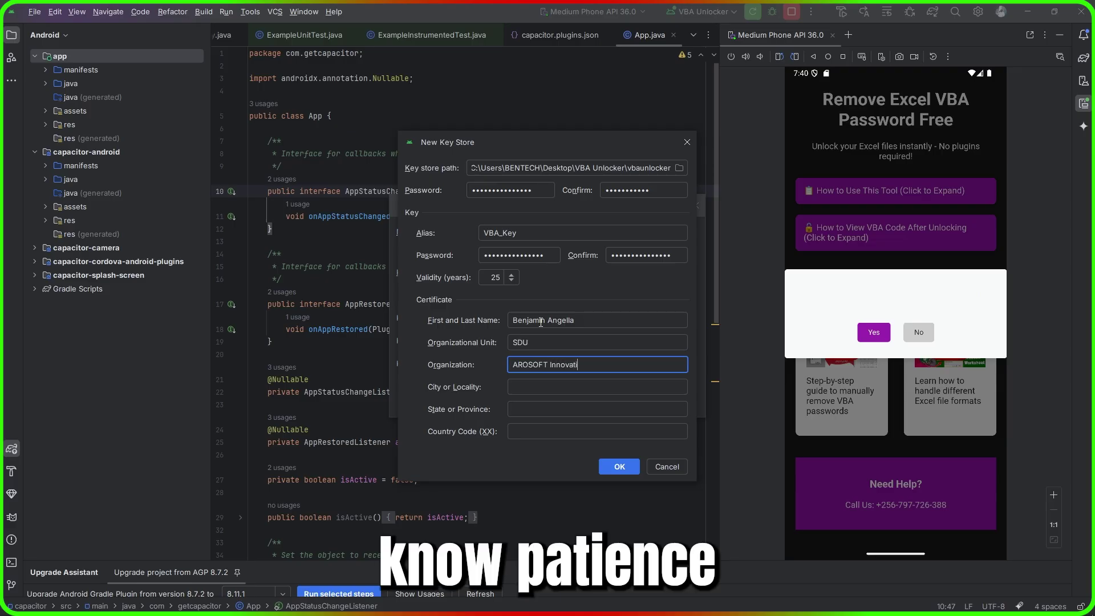
type("ons Ltd")
key("Tab")
type("Kampala")
key("Tab")
type("Uganda")
key("Tab")
type("2")
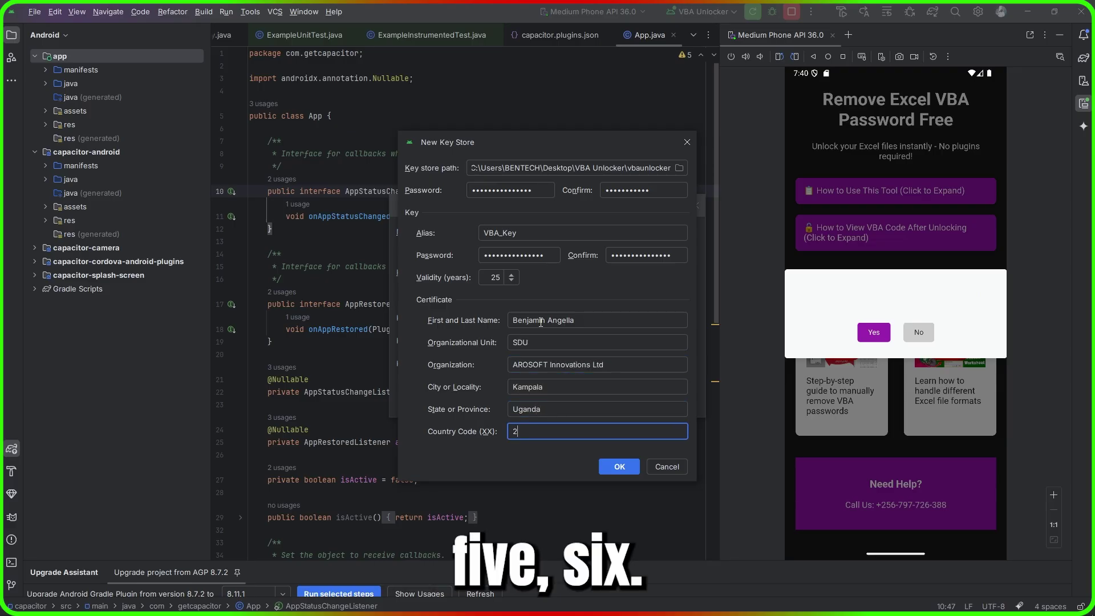
left_click(605, 464)
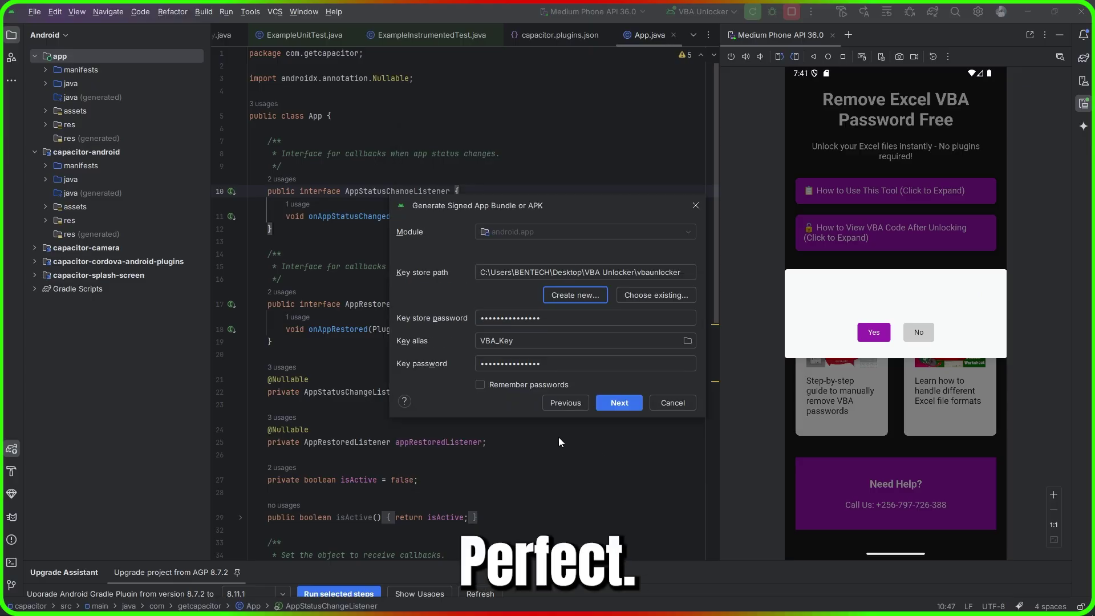
Step: Build the signed release app bundle with passwords remembered, then locate app-release.aab in its folder
left_click(480, 385)
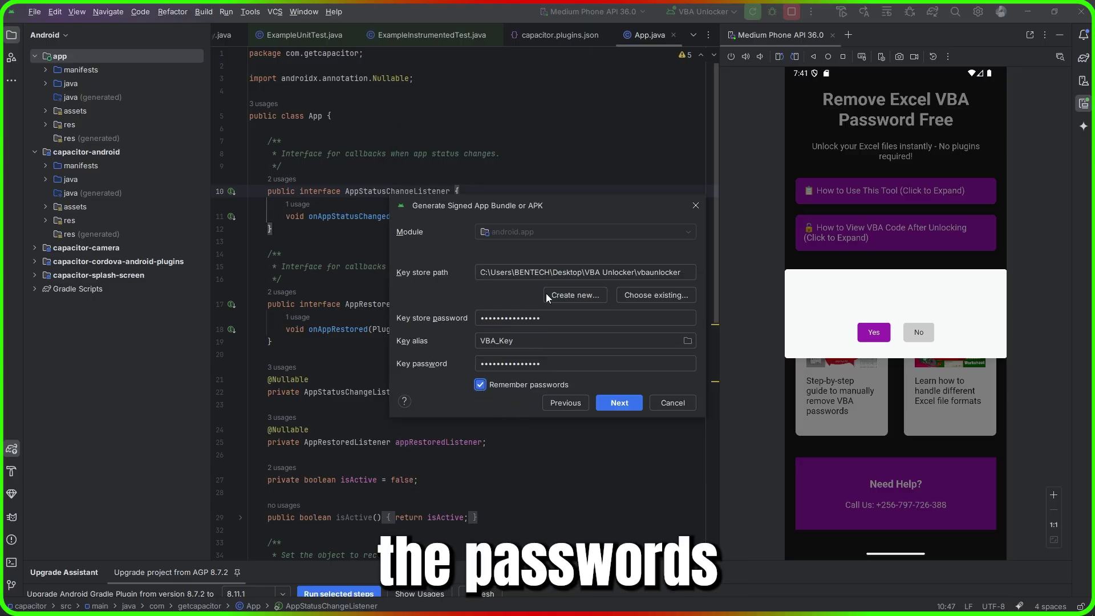
left_click(627, 405)
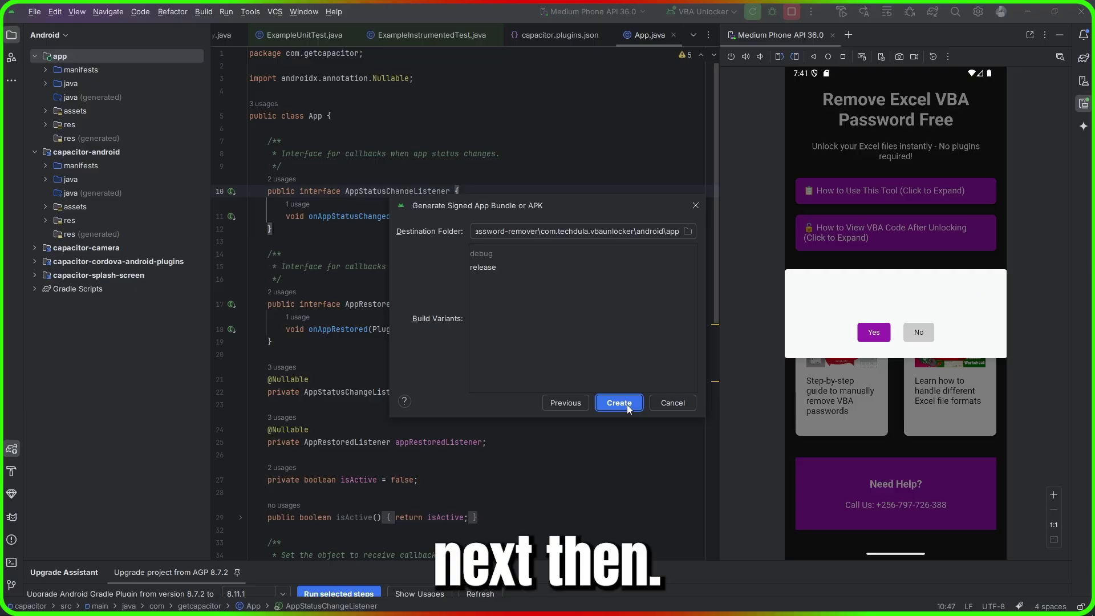
left_click(612, 403)
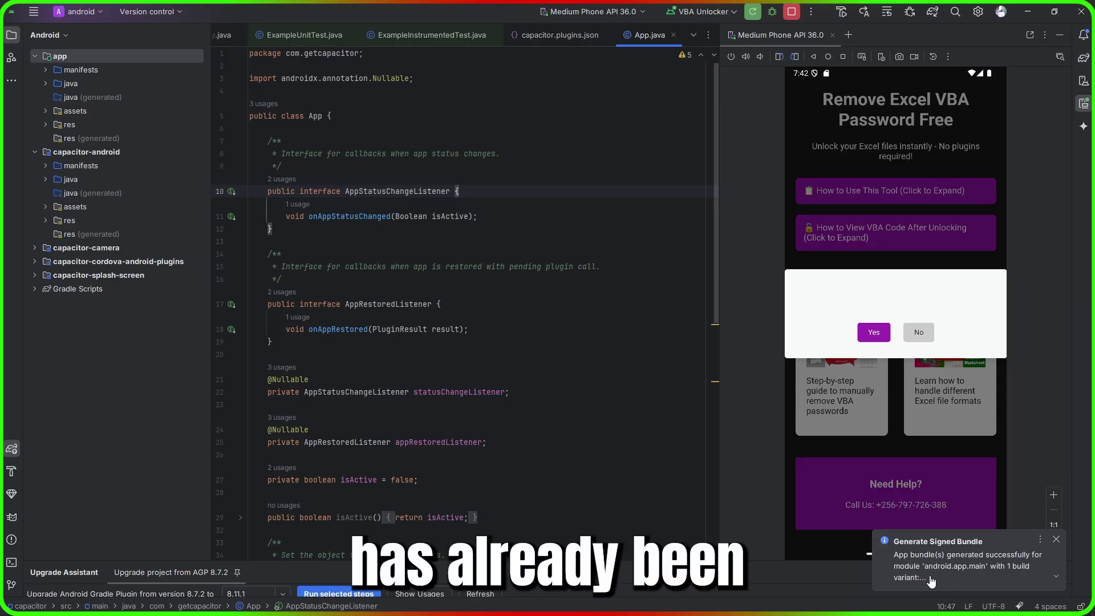
left_click(1056, 576)
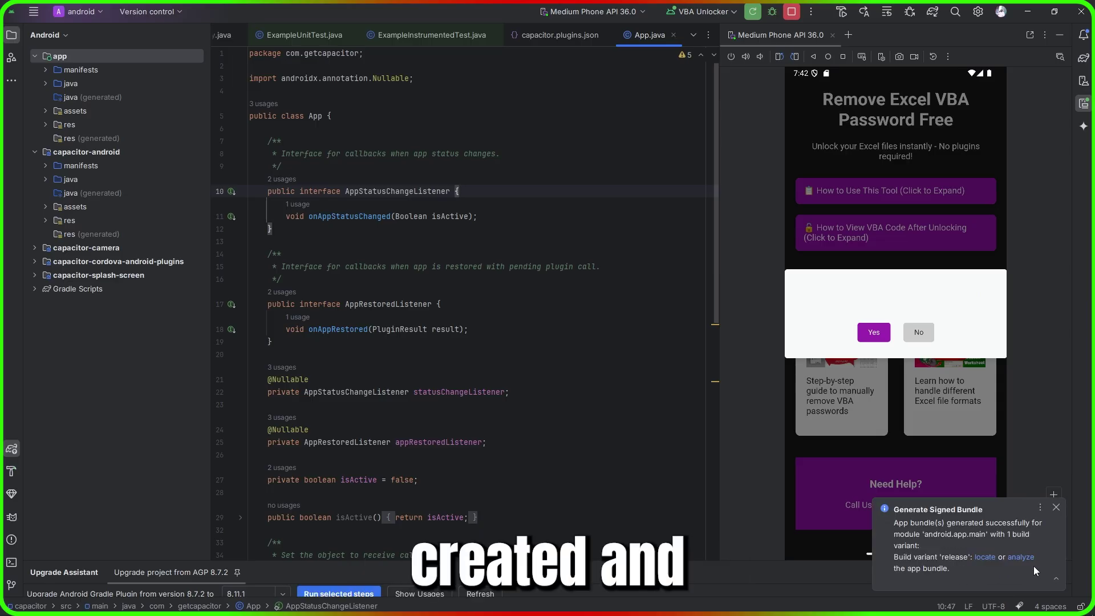
left_click(984, 556)
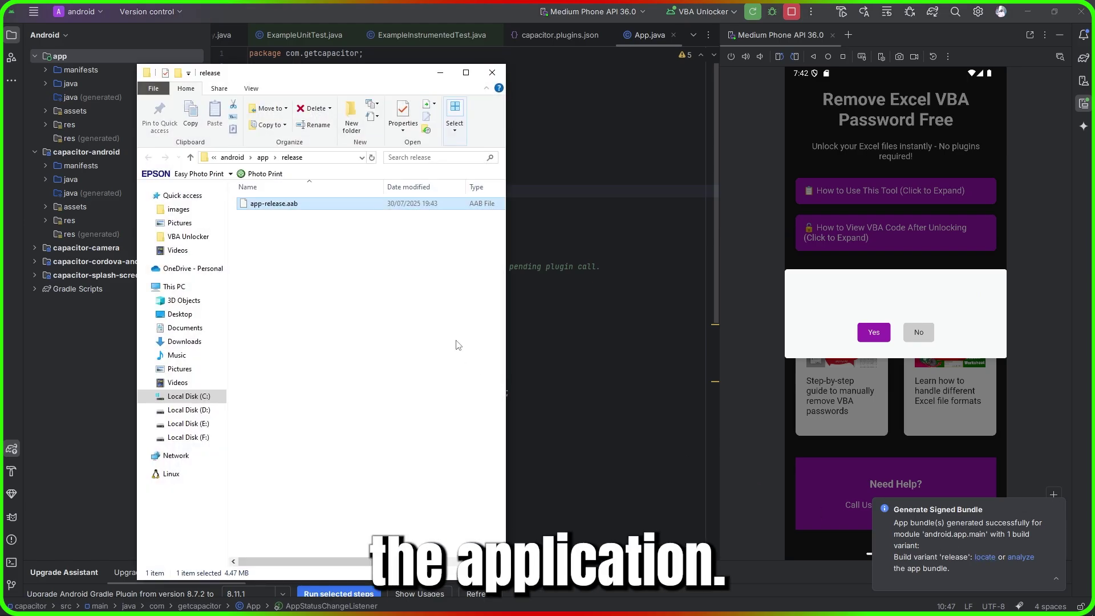
Step: Place the release folder beside the Play Console release page and remove the rejected VBAUnlocker.aab
key("super+Up")
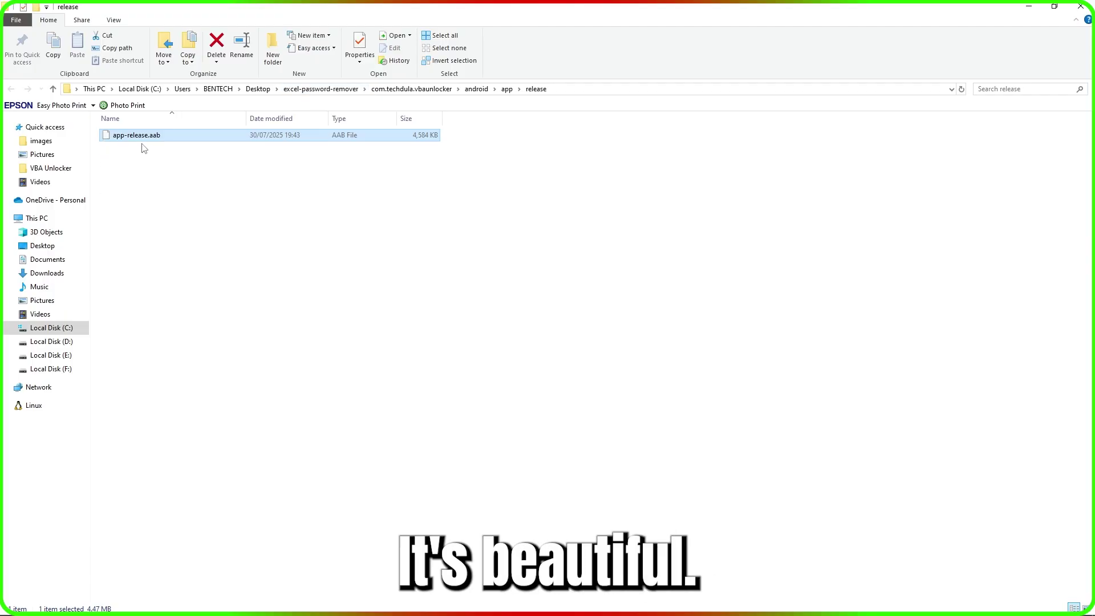
left_click_drag(904, 17, 299, 55)
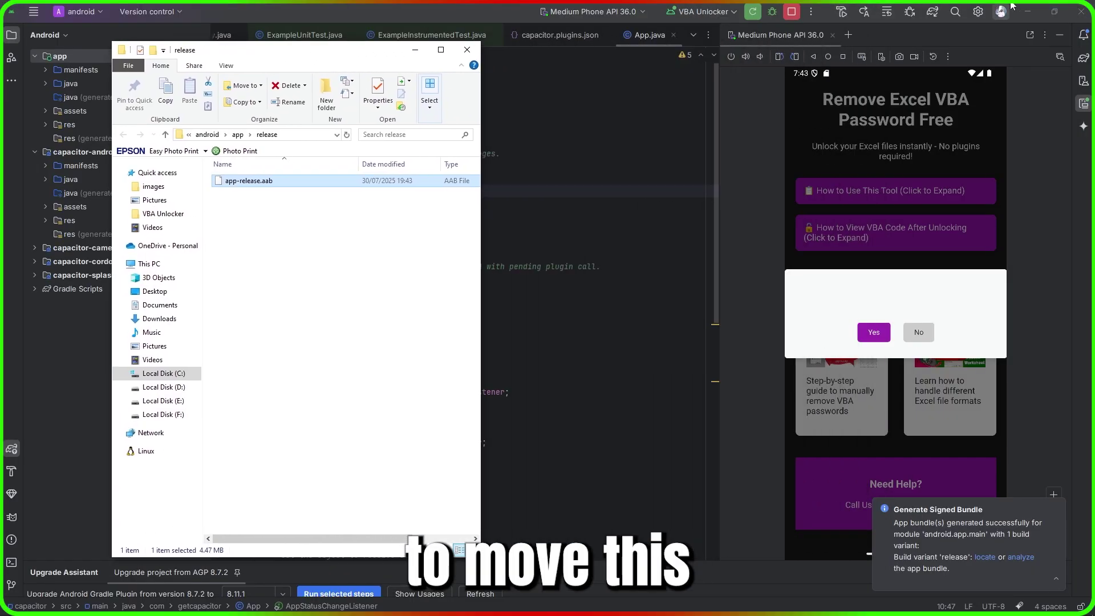
left_click(993, 12)
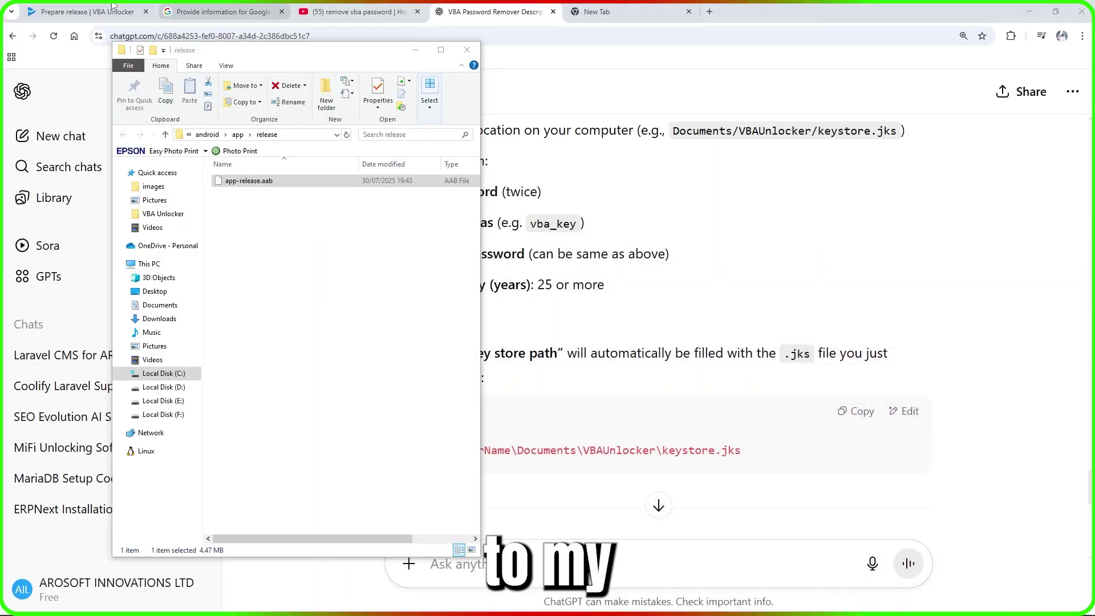
left_click(84, 8)
double_click(795, 8)
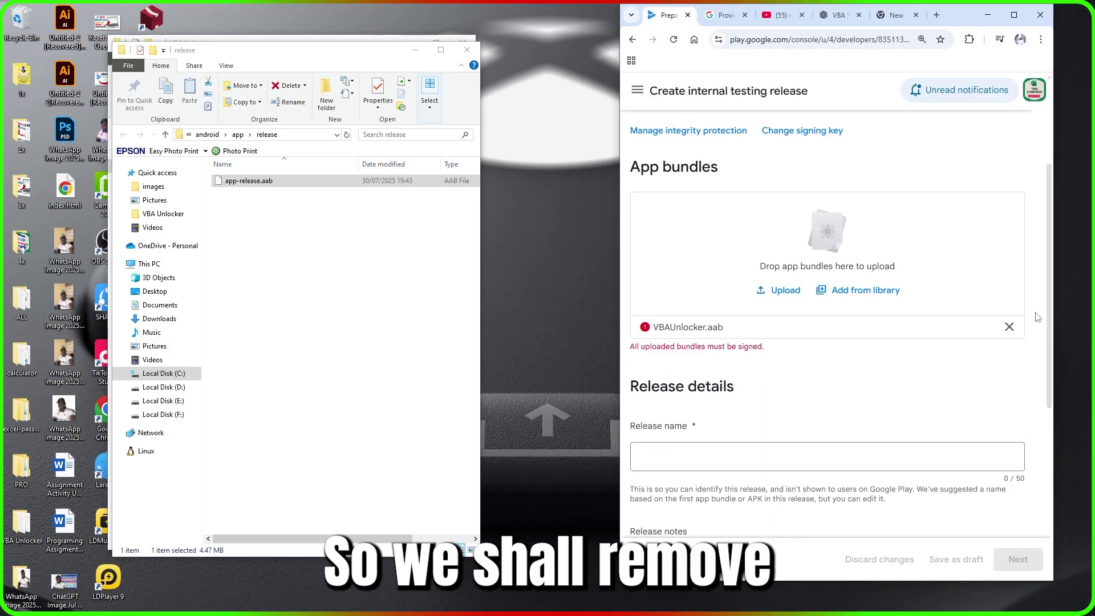
left_click(1009, 328)
Step: Upload app-release.aab from the release folder into the App bundles area
left_click_drag(249, 182, 752, 296)
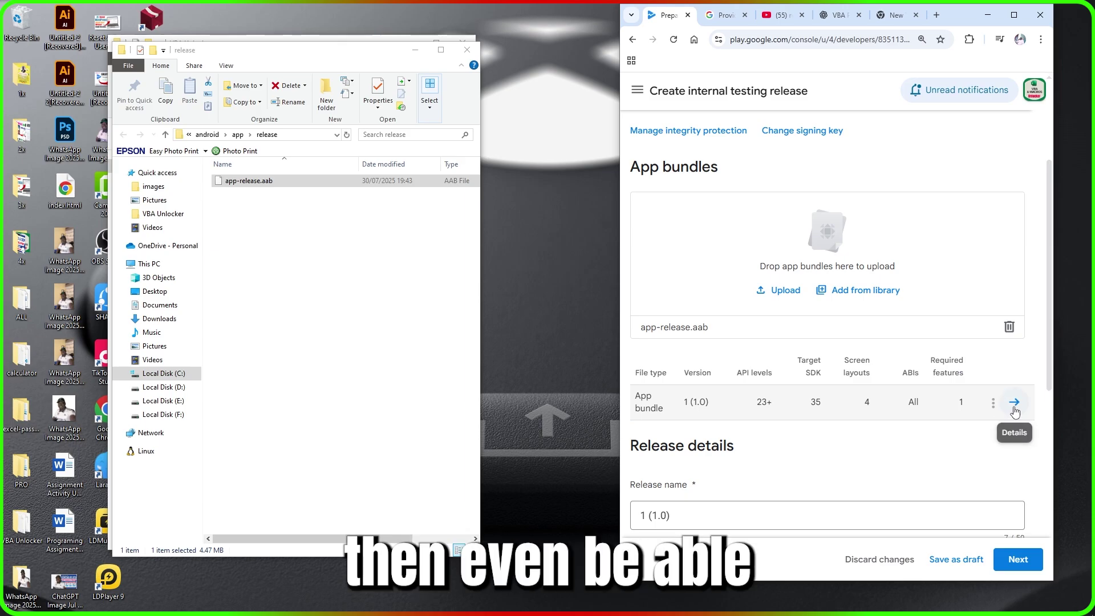
left_click(1015, 410)
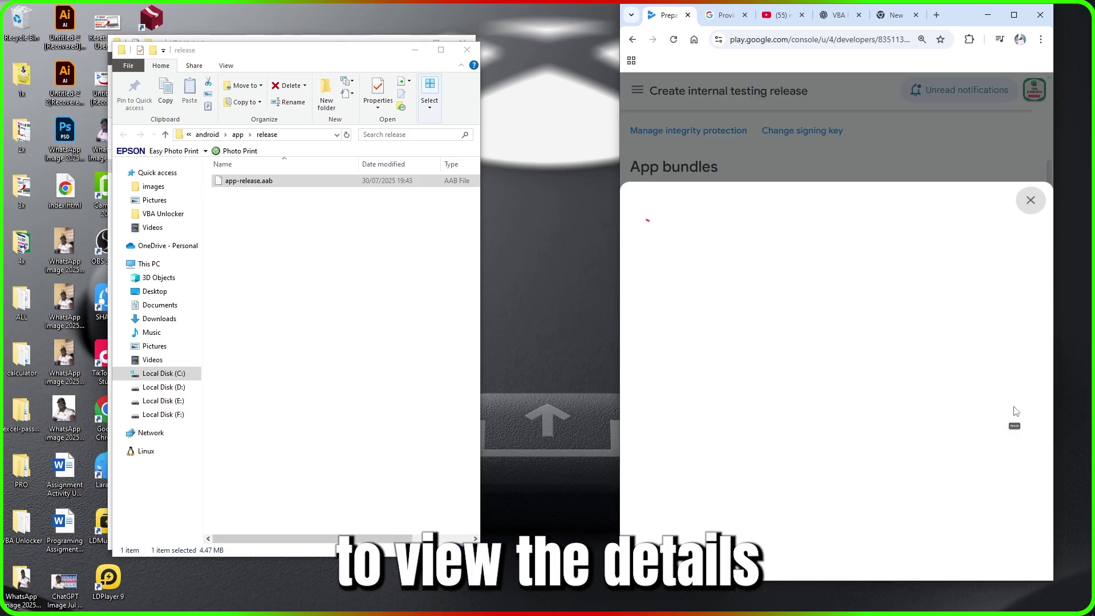
left_click(1014, 15)
scroll(334, 386, "down", 2)
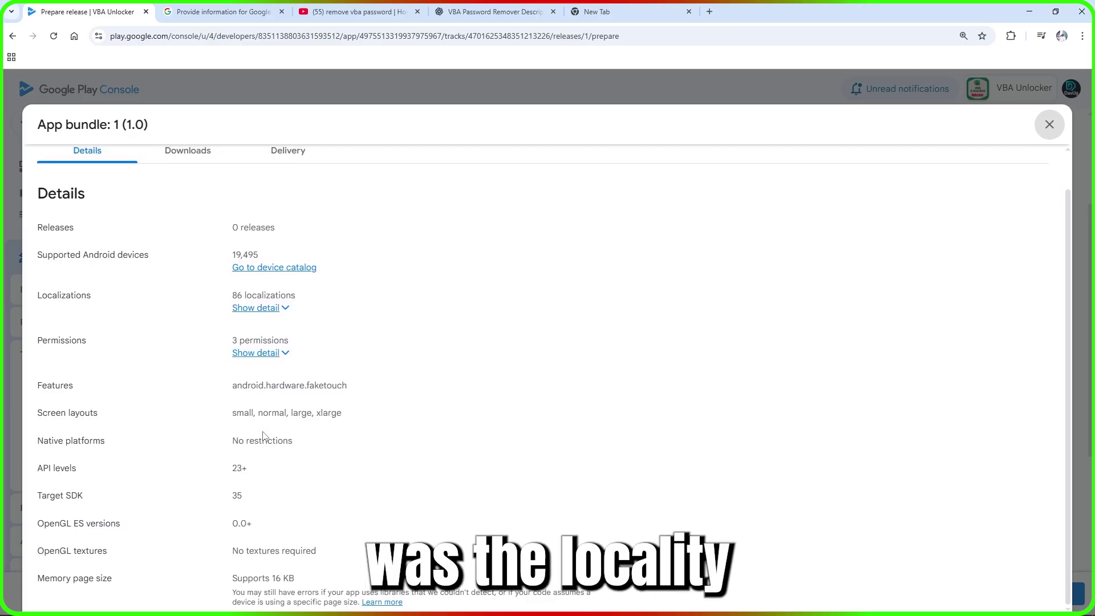
left_click(287, 308)
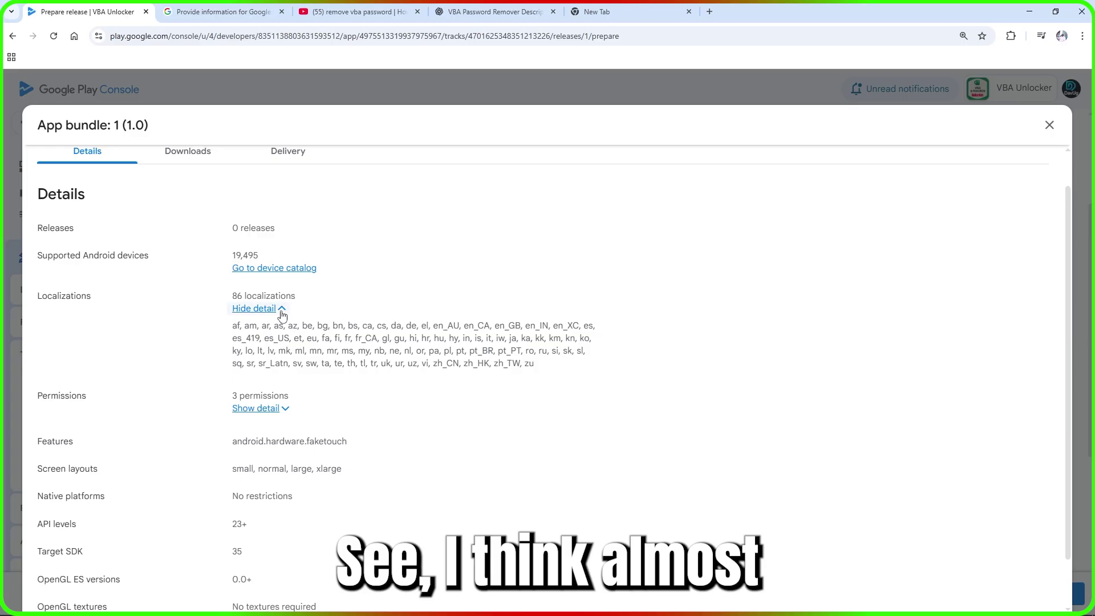
left_click(283, 309)
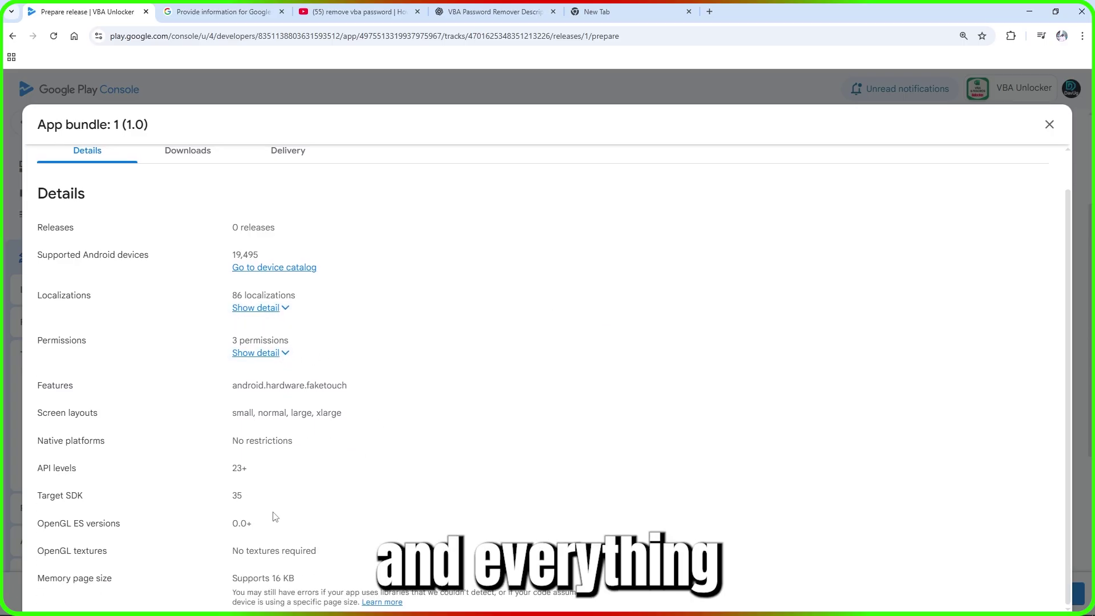
scroll(661, 338, "up", 3)
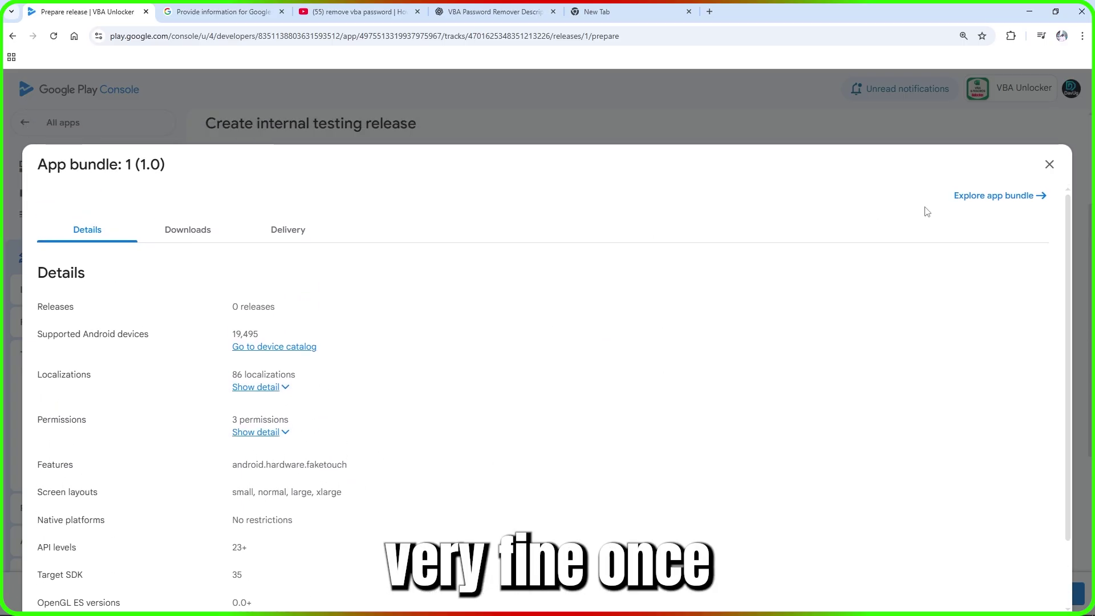
left_click(1045, 171)
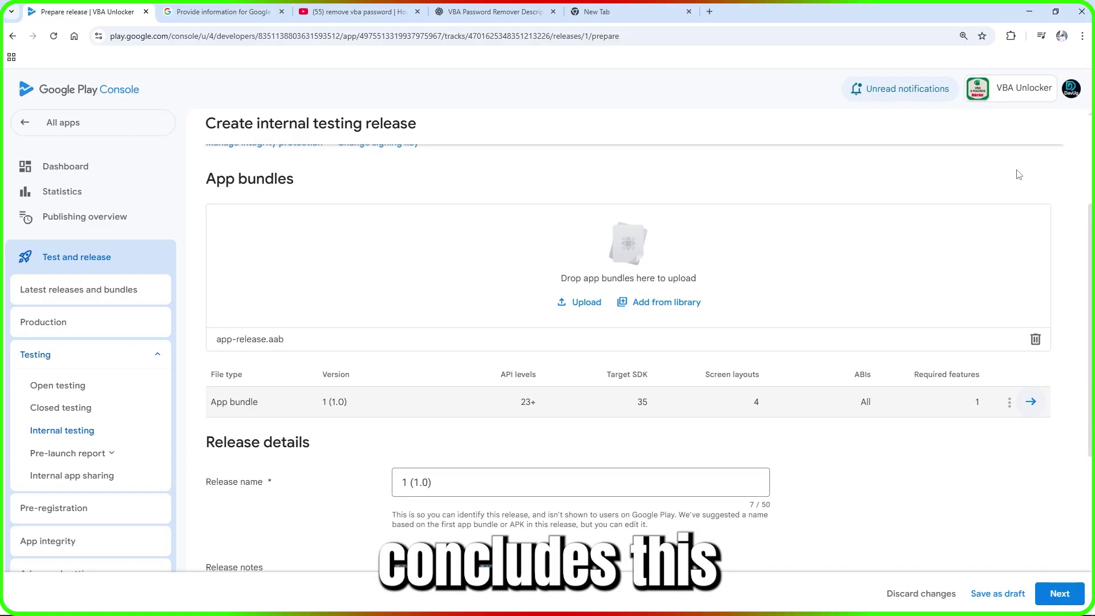
Step: Advance the internal testing release from Release details to Preview and confirm
scroll(627, 365, "down", 1)
scroll(326, 444, "down", 2)
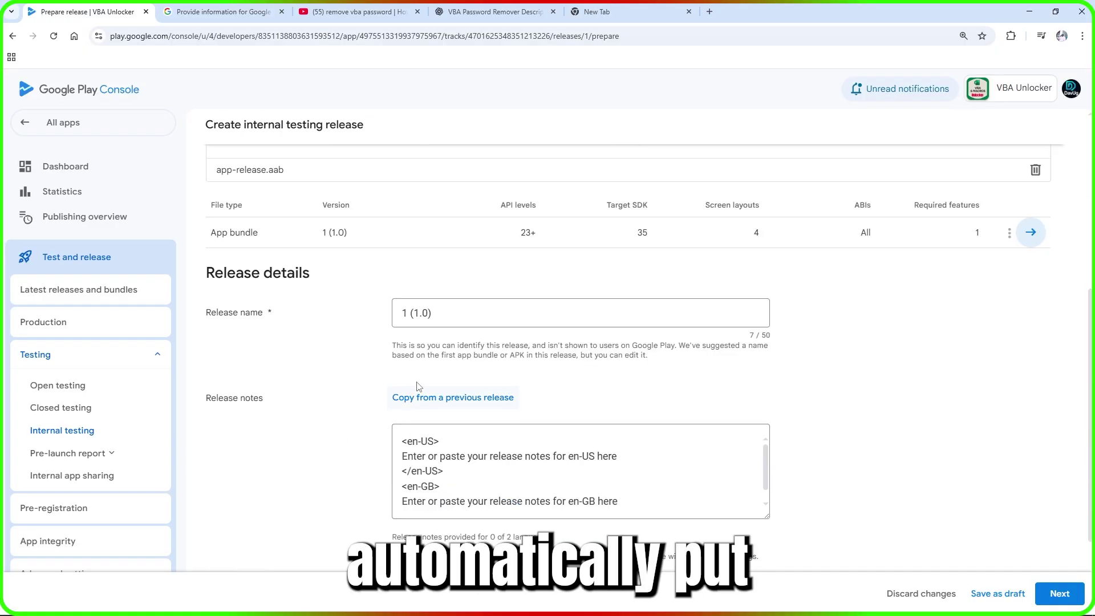
scroll(457, 427, "down", 2)
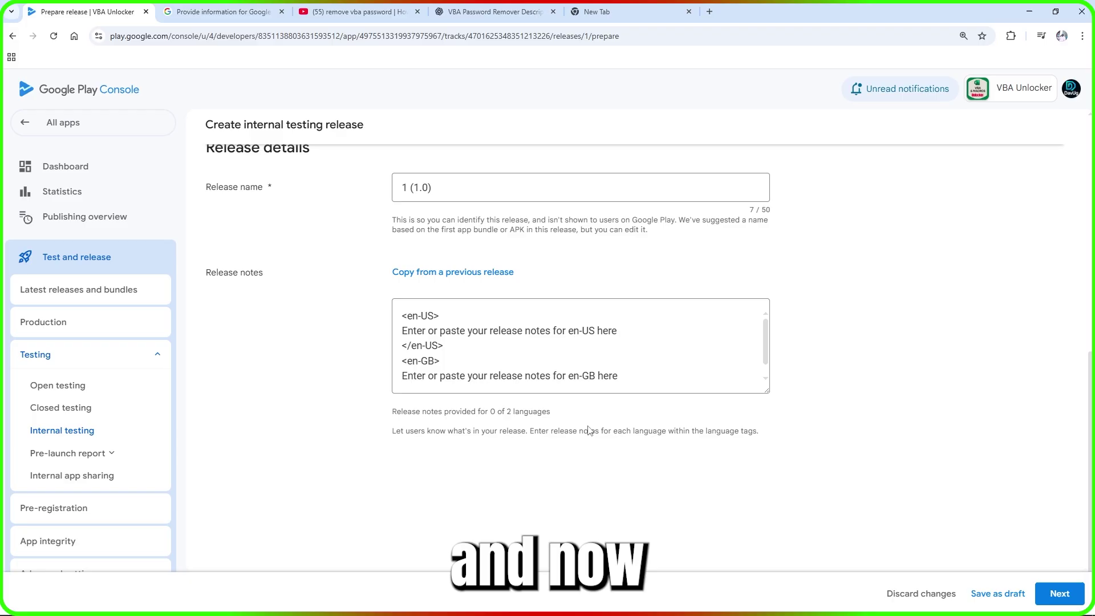
left_click(1059, 593)
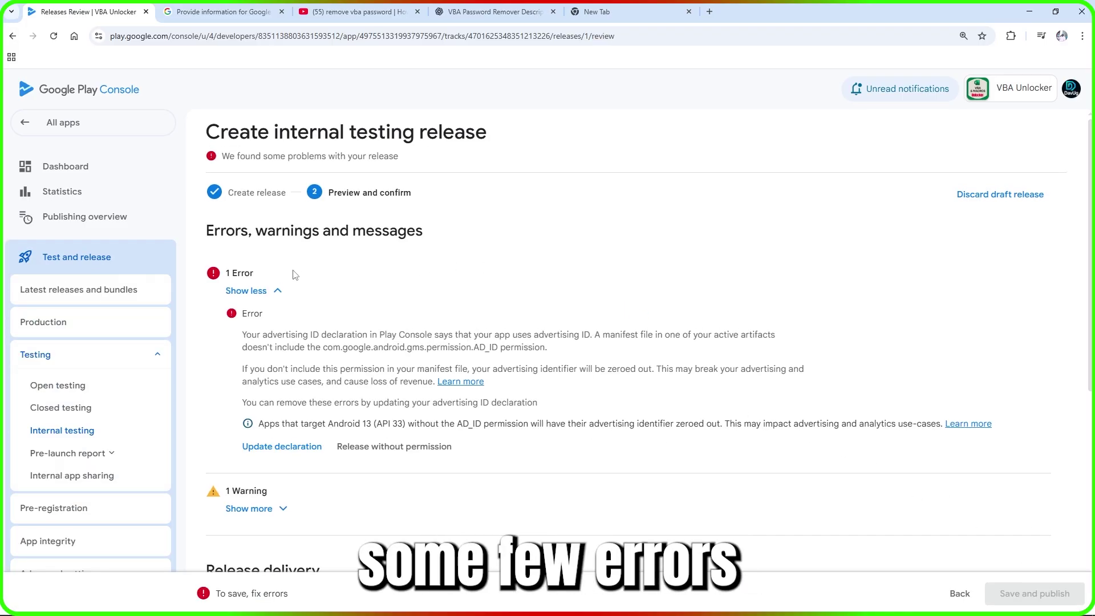
Step: Expand the full warning message and review the advertising ID error and deobfuscation warning
scroll(303, 280, "down", 2)
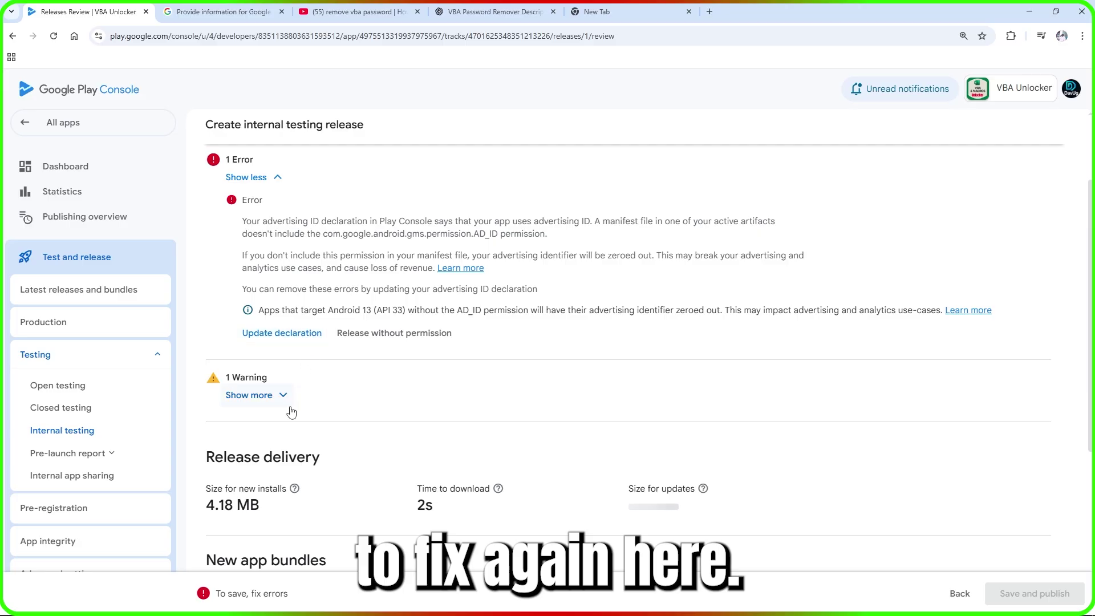
left_click(268, 396)
scroll(297, 399, "down", 1)
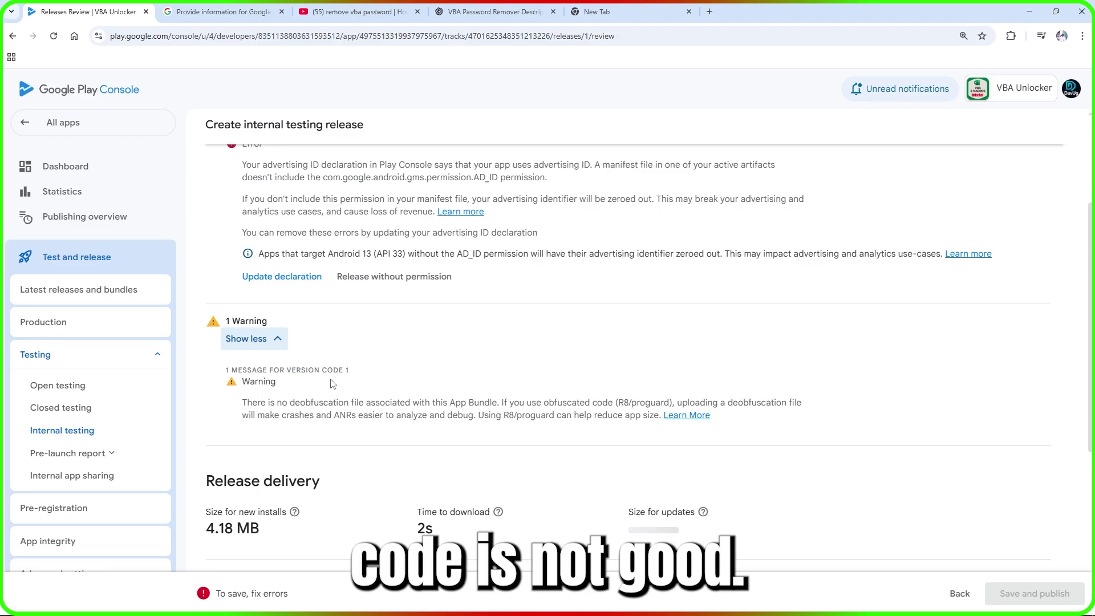
scroll(331, 387, "down", 5)
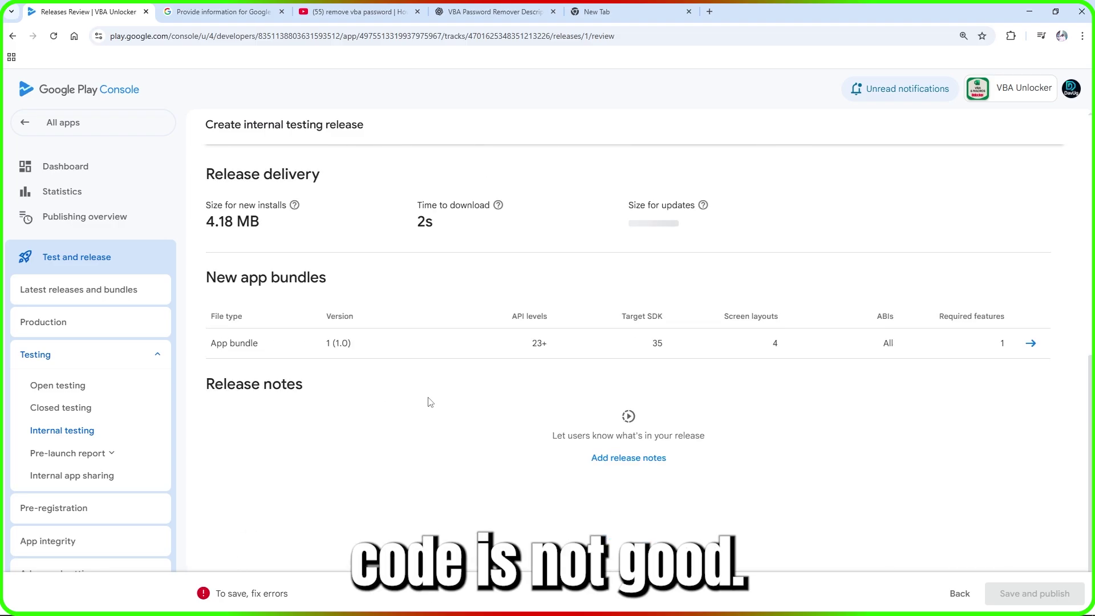
scroll(430, 402, "up", 10)
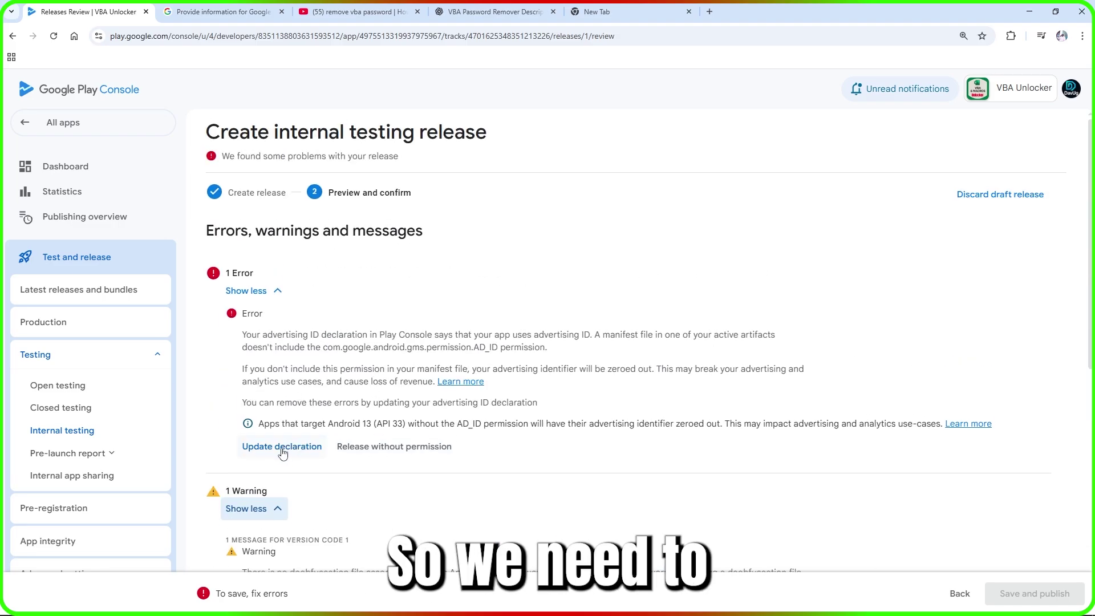
Step: Turn off release errors in the Advertising ID declaration, save it, and return to App content
left_click(281, 448)
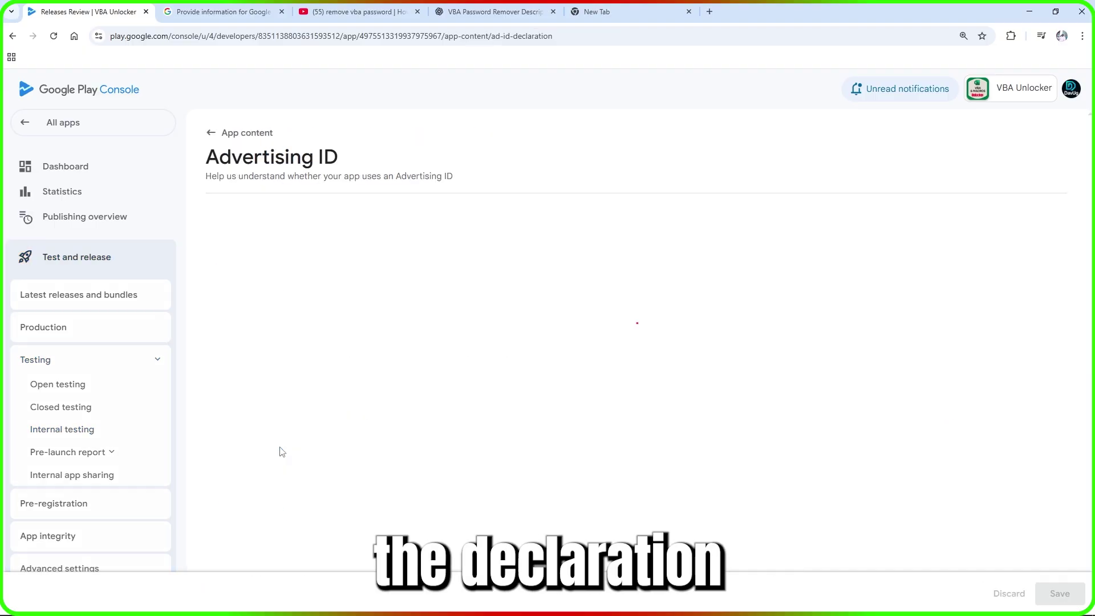
scroll(364, 394, "down", 7)
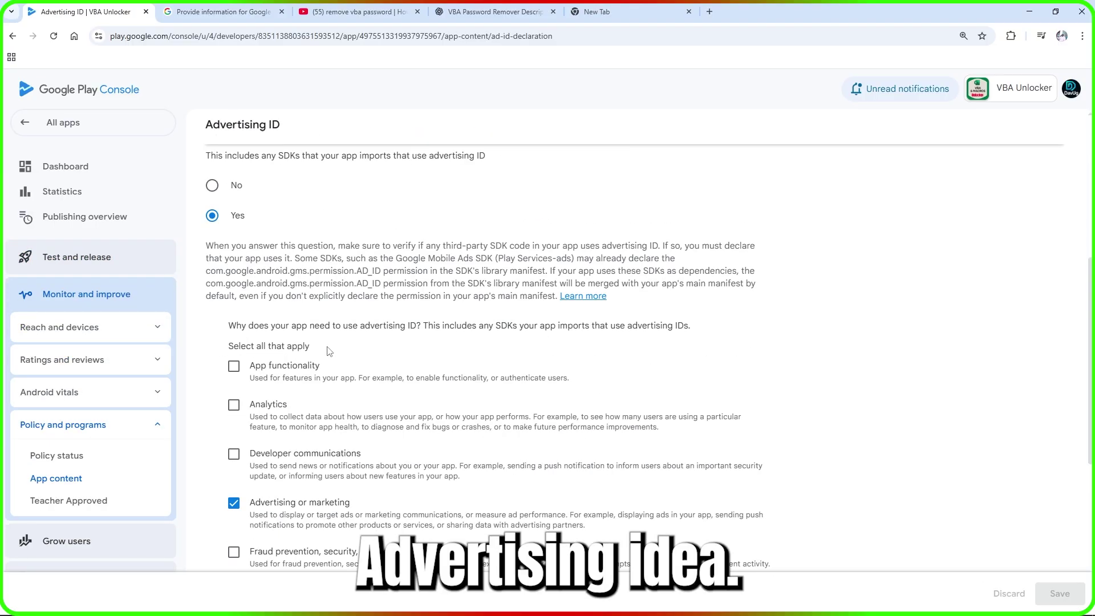
scroll(329, 351, "down", 5)
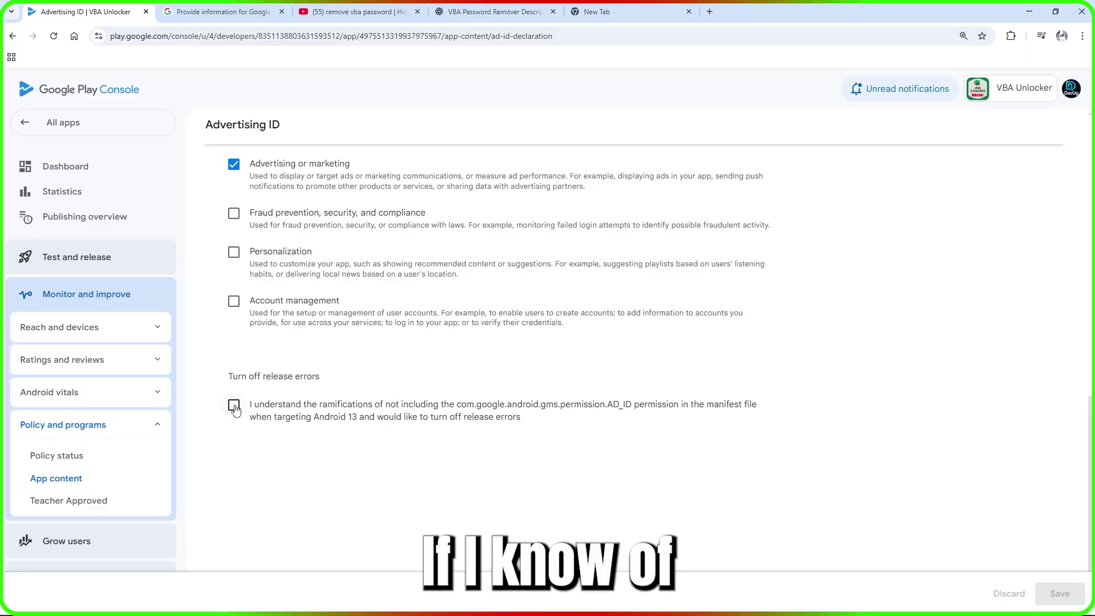
scroll(572, 391, "up", 10)
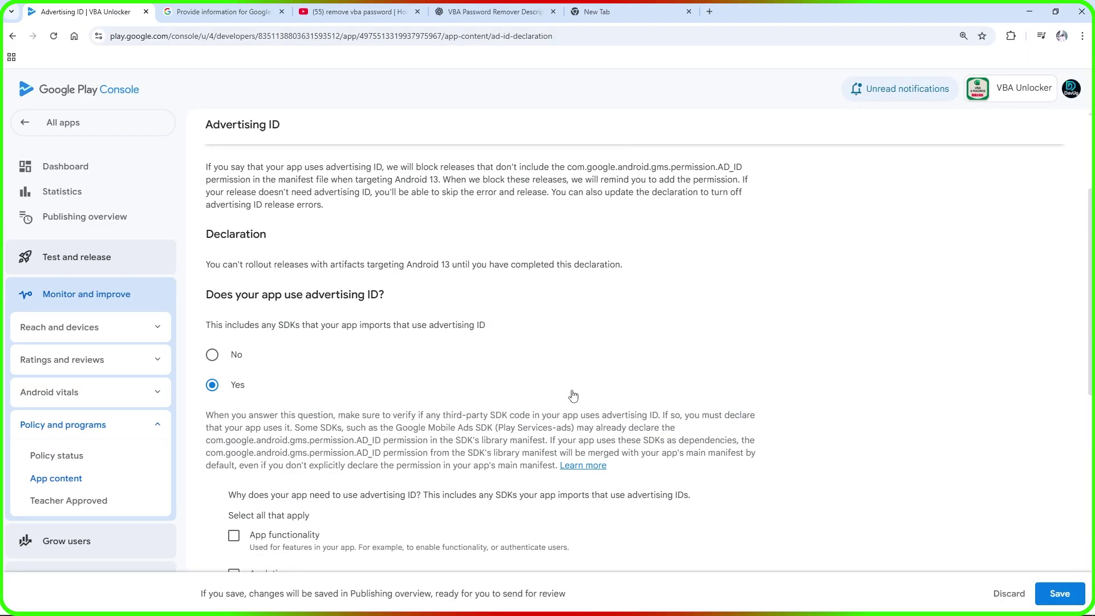
scroll(740, 432, "down", 10)
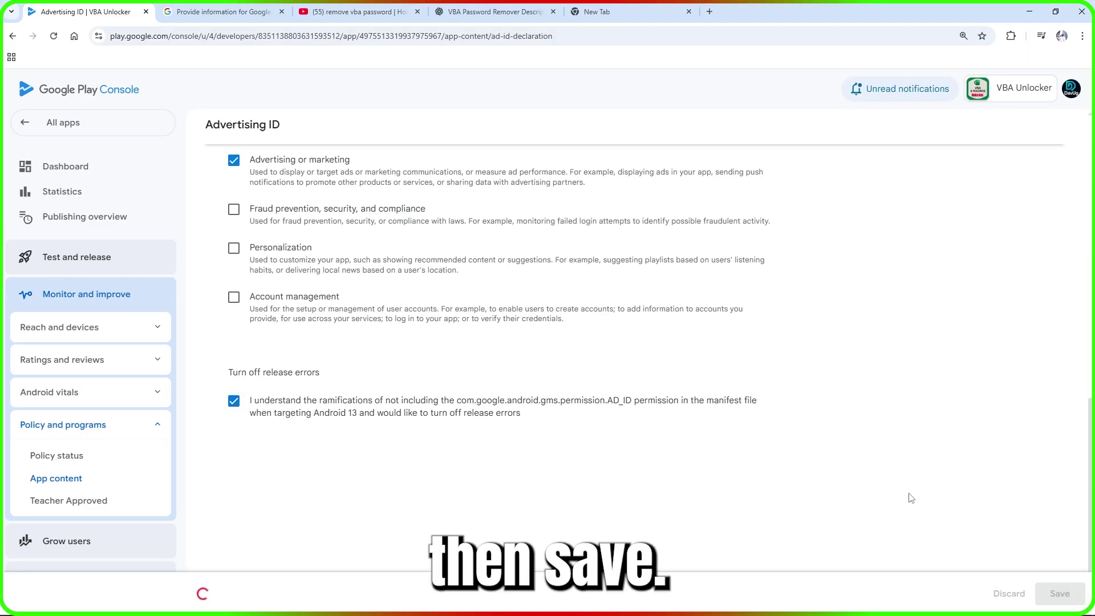
scroll(232, 139, "up", 15)
left_click(231, 133)
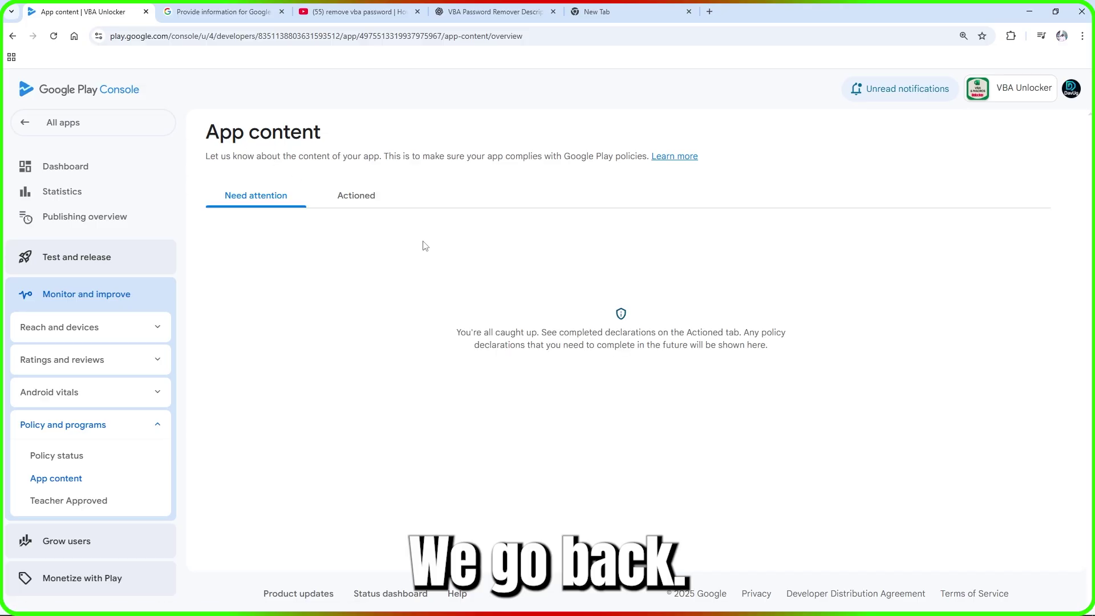
left_click(80, 165)
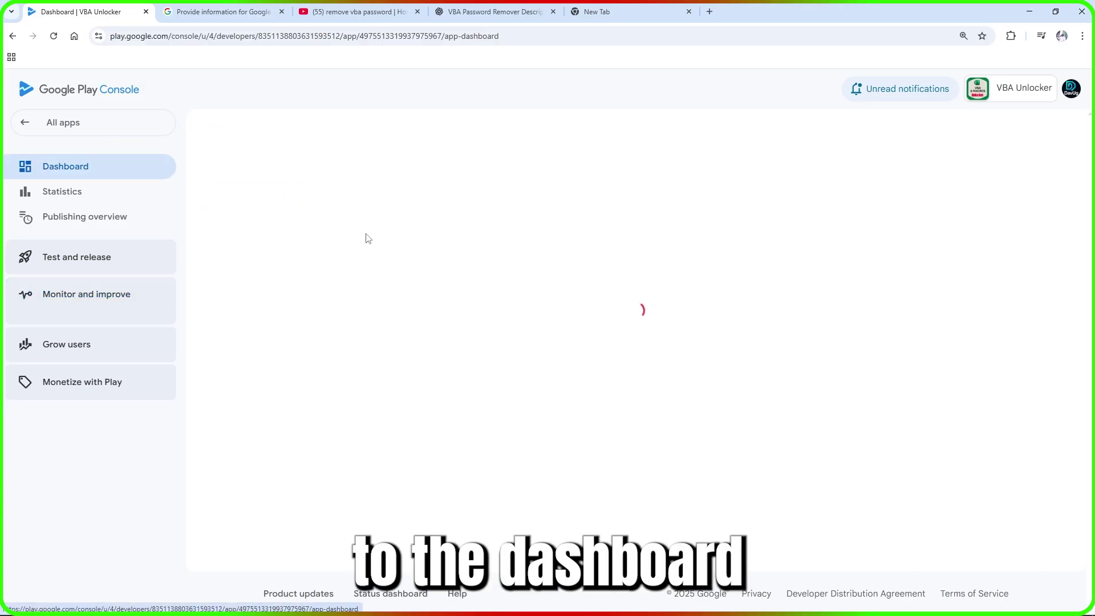
scroll(705, 292, "down", 1)
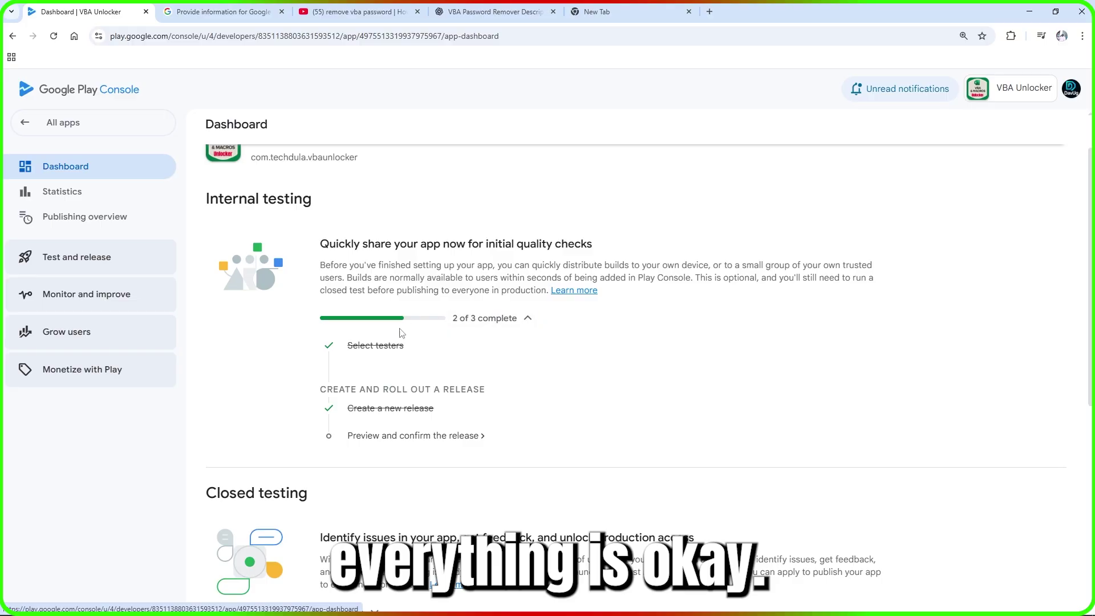
left_click(482, 320)
left_click(481, 320)
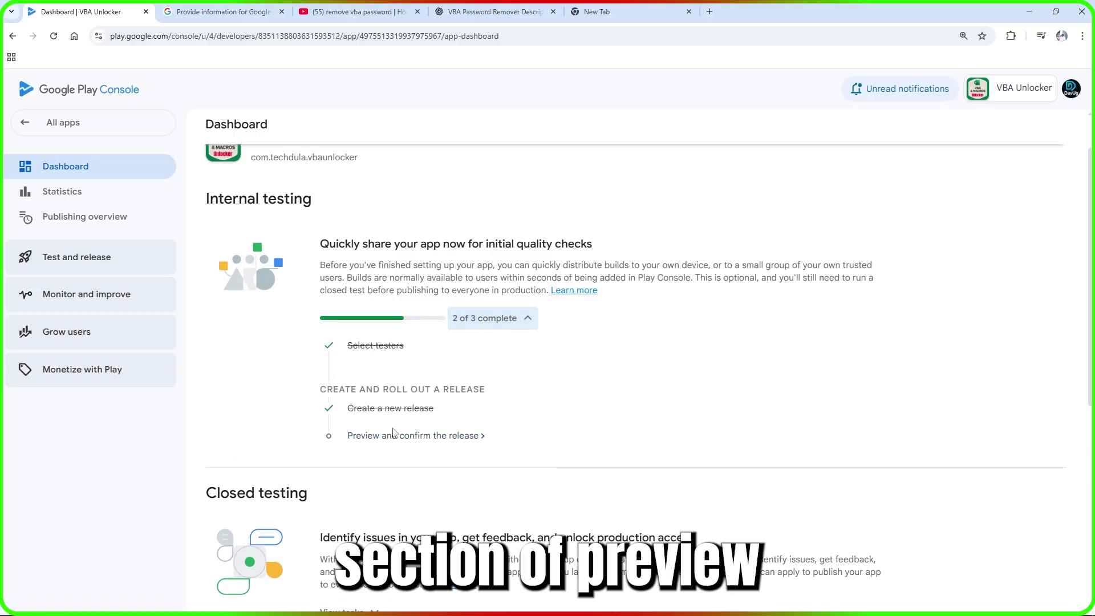
scroll(448, 425, "down", 1)
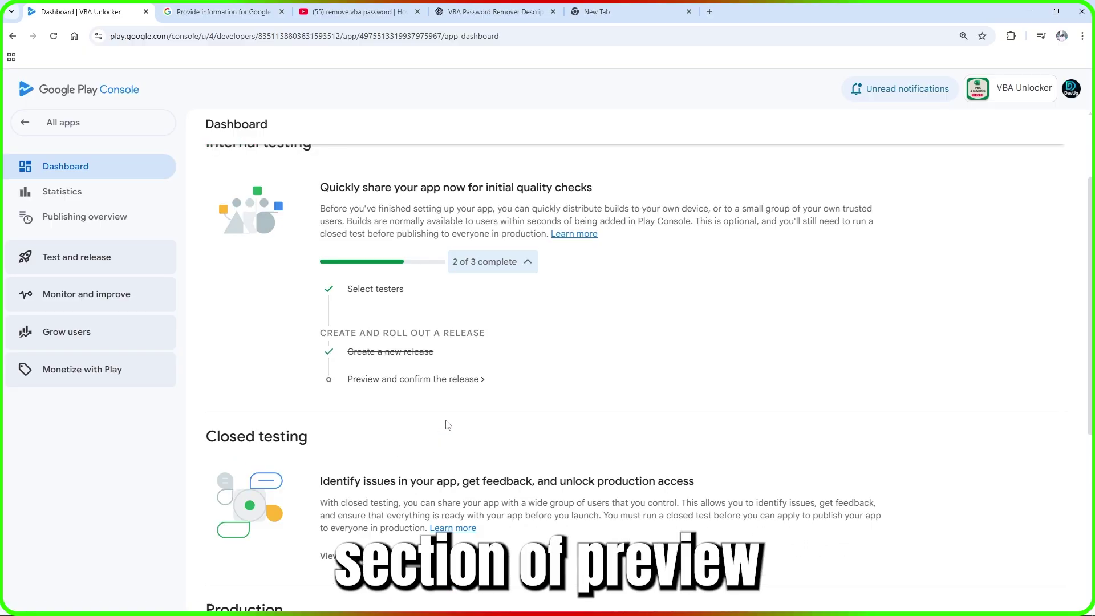
left_click(416, 379)
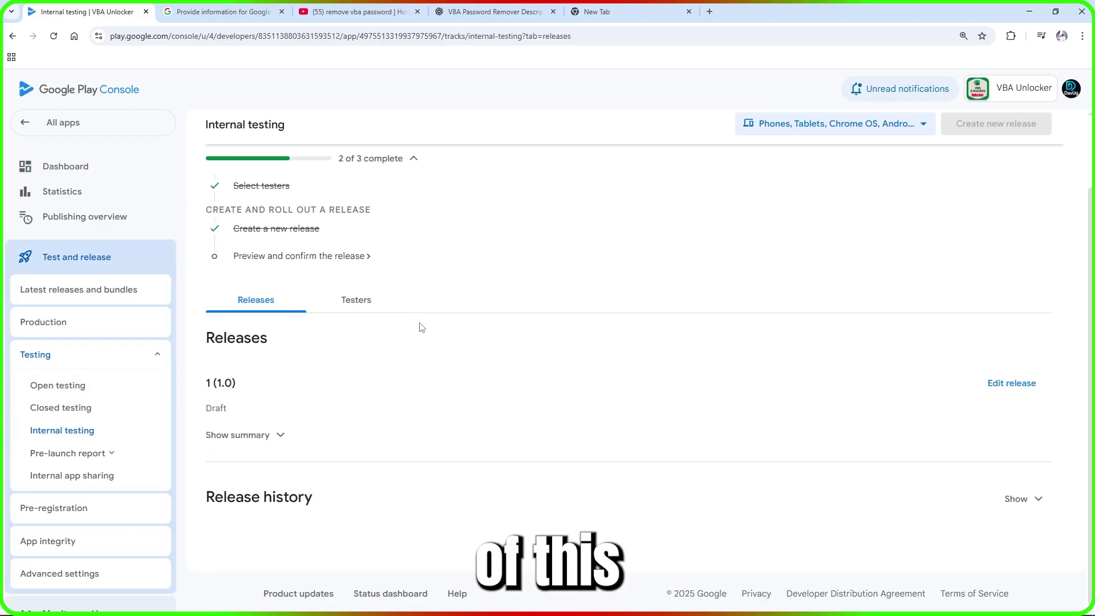
left_click(356, 383)
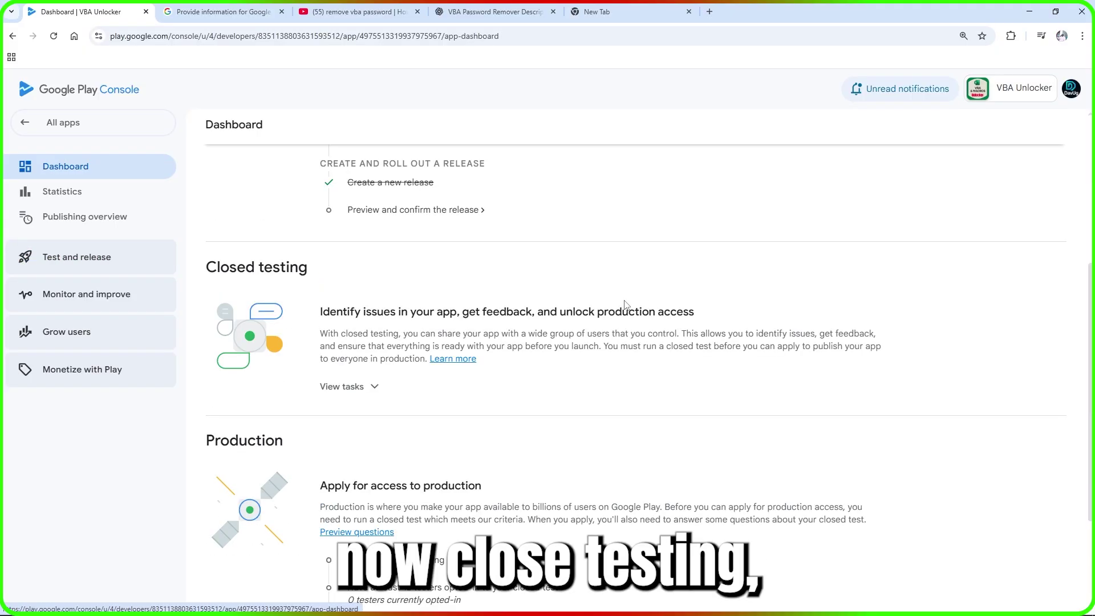
scroll(624, 305, "up", 5)
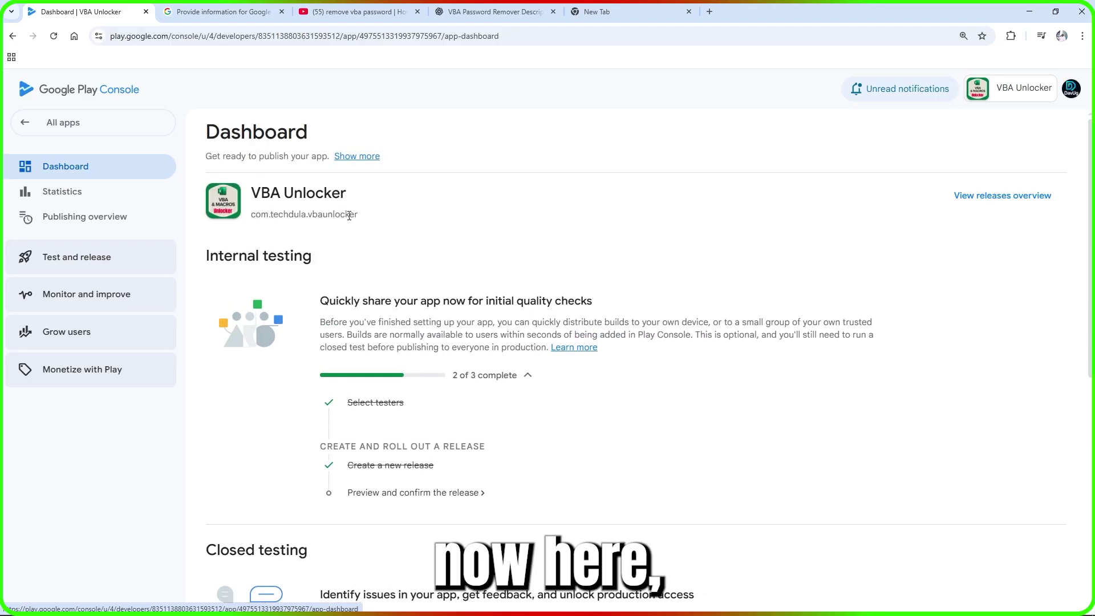
scroll(411, 217, "down", 2)
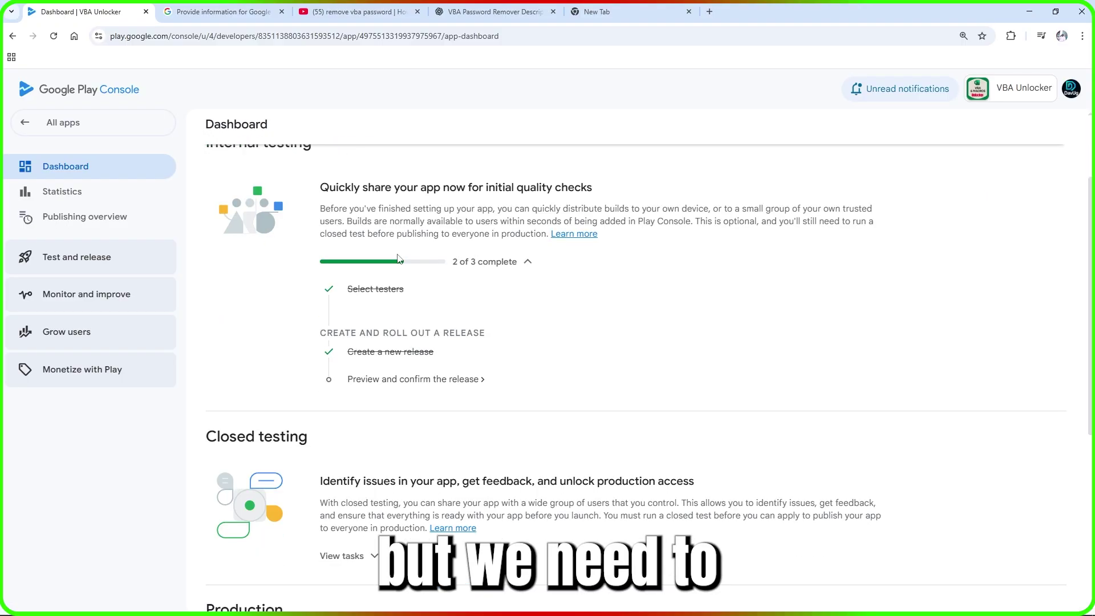
scroll(402, 301, "down", 3)
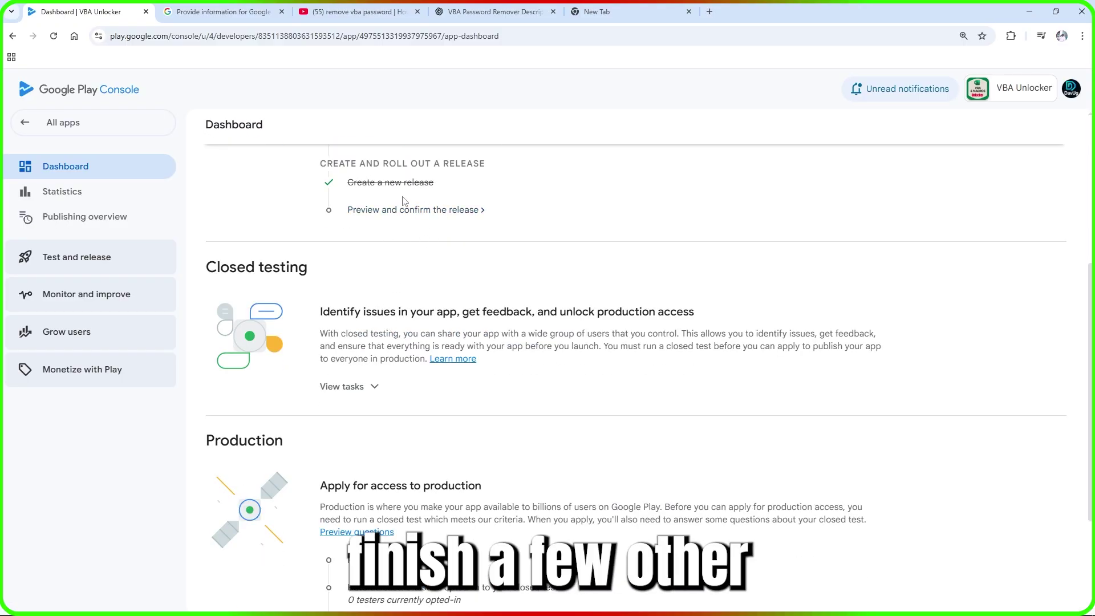
scroll(415, 217, "down", 2)
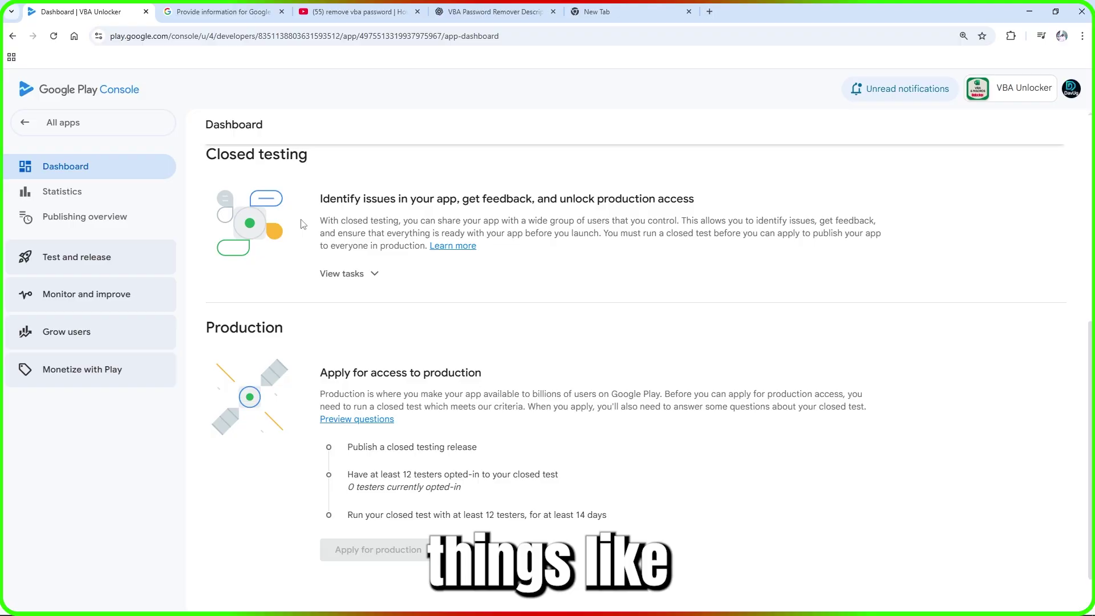
Step: Add every country and region to the Closed testing - Alpha track and save
left_click(370, 274)
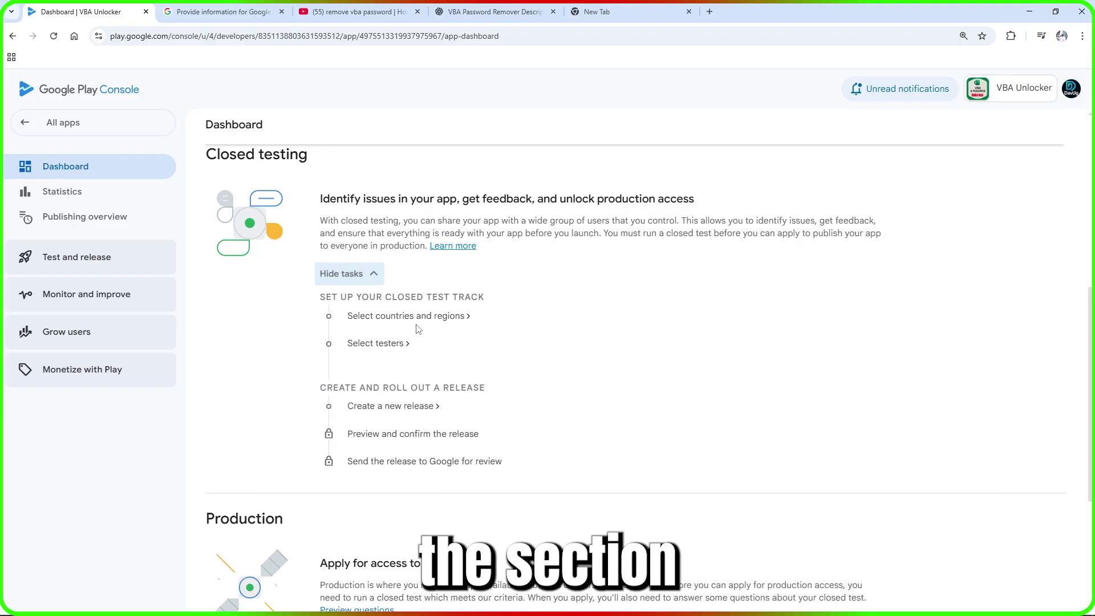
left_click(450, 319)
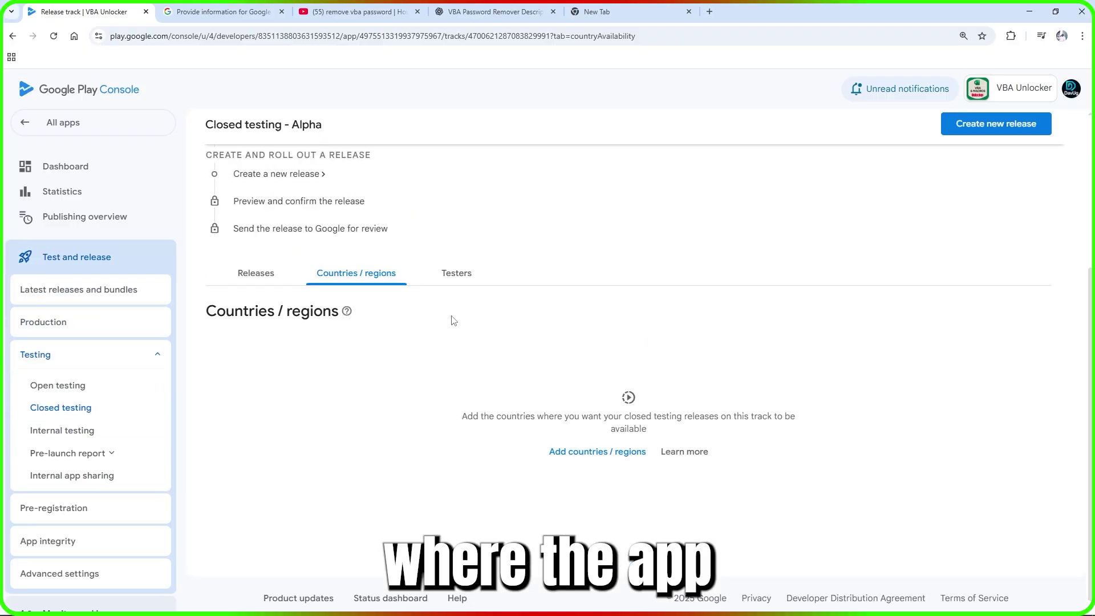
left_click(578, 451)
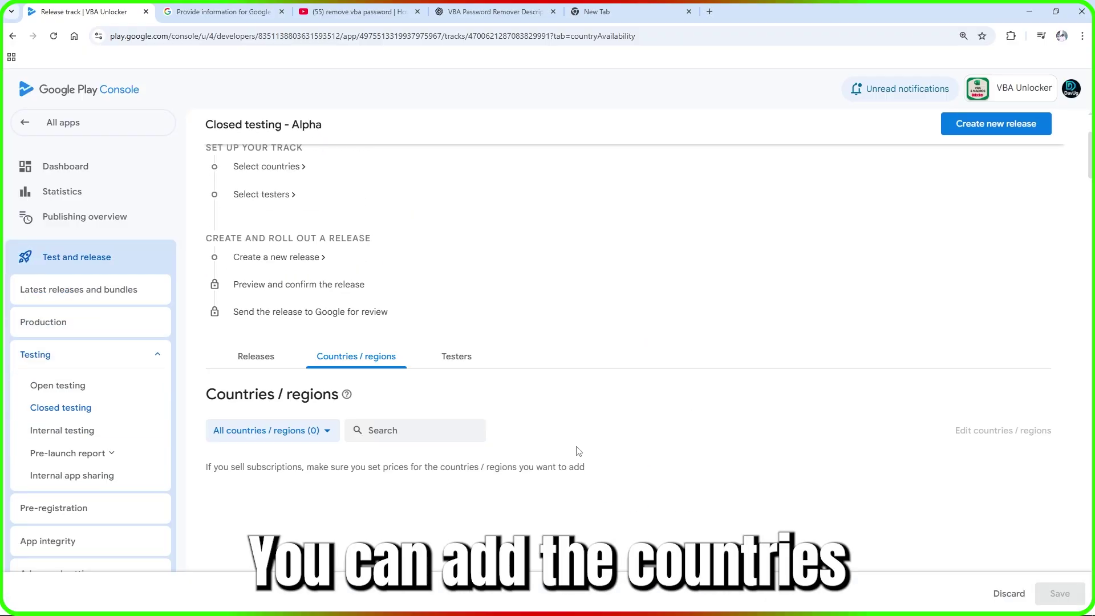
scroll(445, 365, "down", 2)
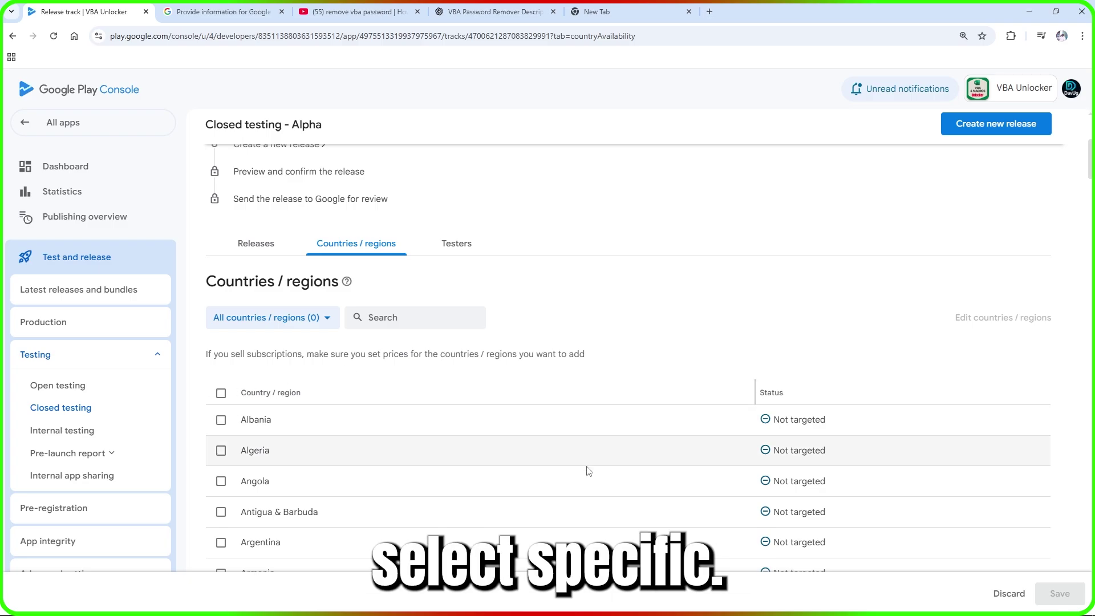
scroll(399, 399, "down", 2)
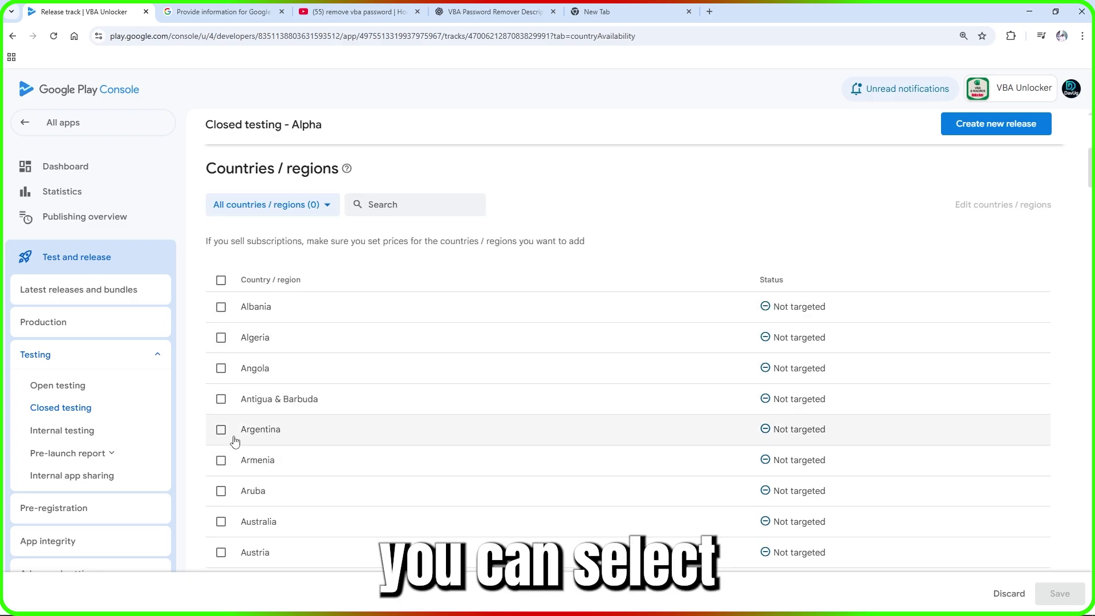
left_click(220, 280)
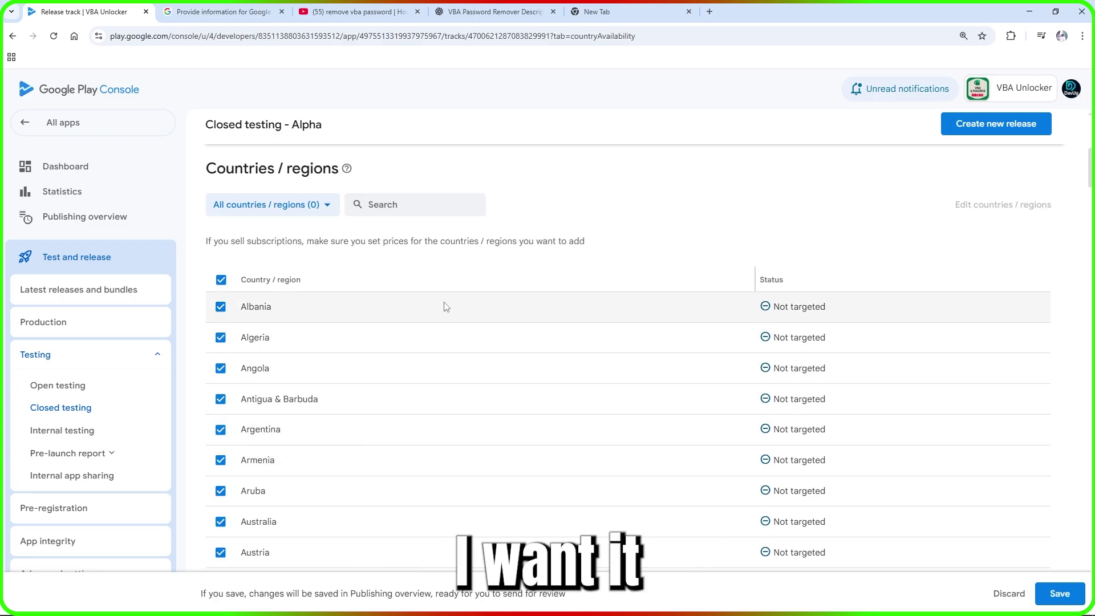
scroll(907, 439, "down", 12)
scroll(848, 450, "down", 20)
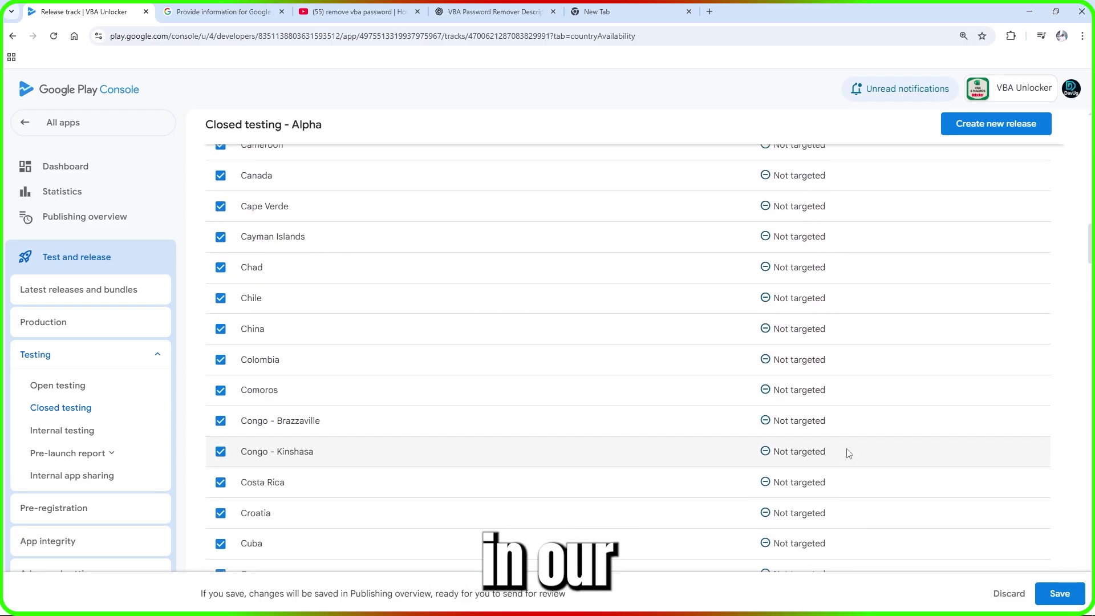
left_click(1058, 593)
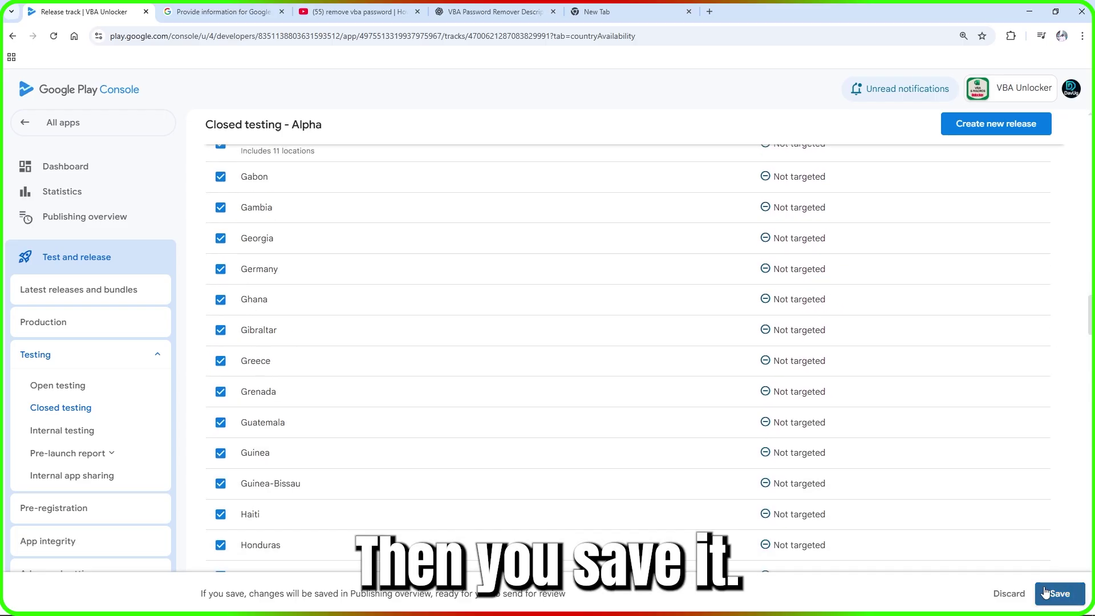
Step: Choose the VBA Unlocker email list as the closed track's testers and save
left_click(465, 337)
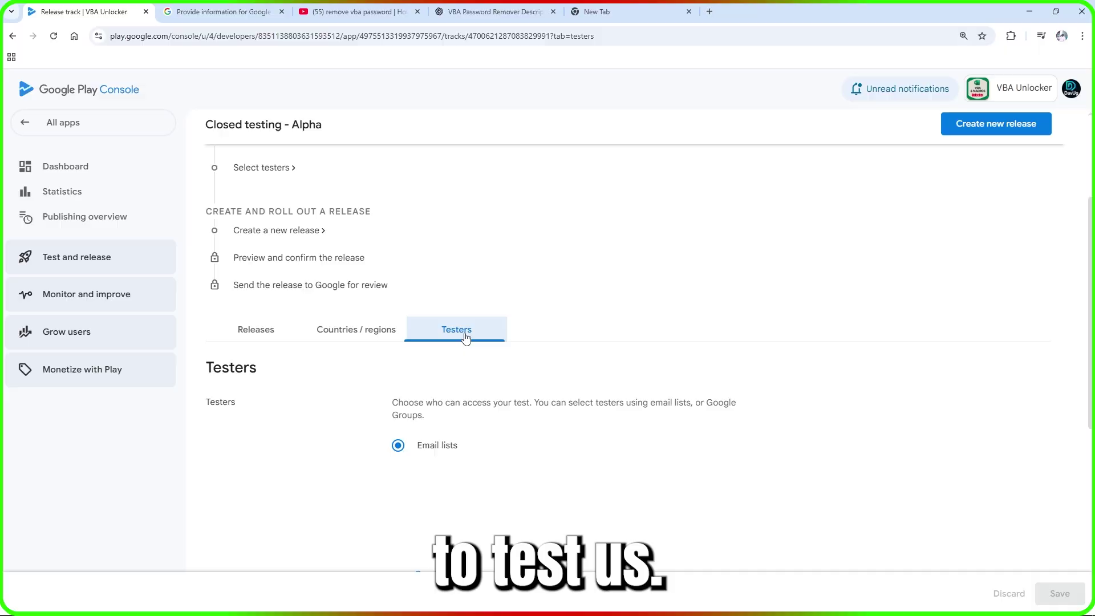
scroll(627, 351, "down", 2)
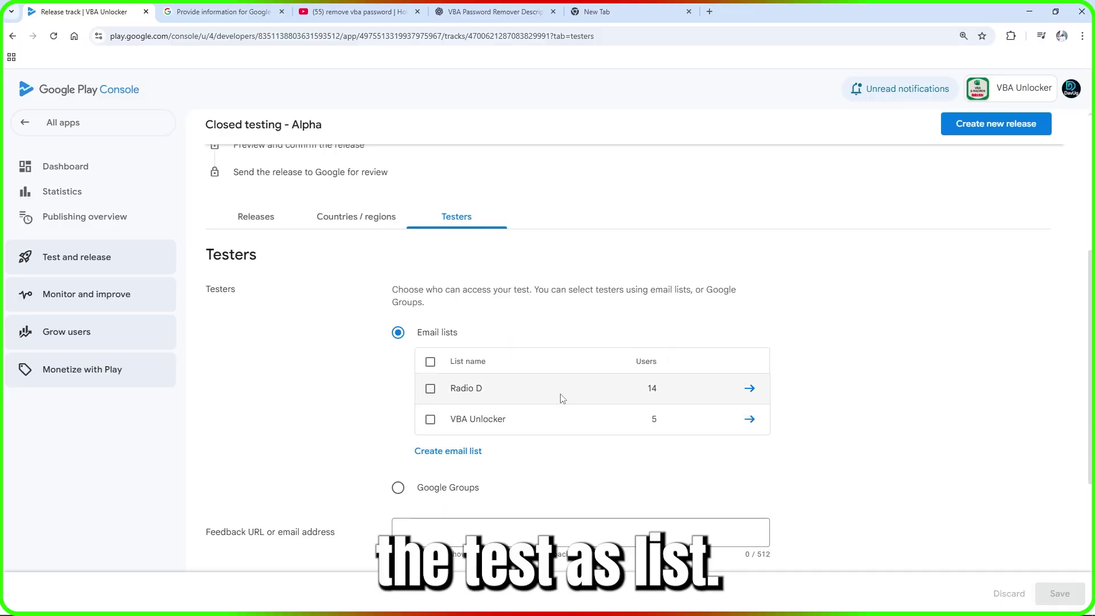
left_click(431, 420)
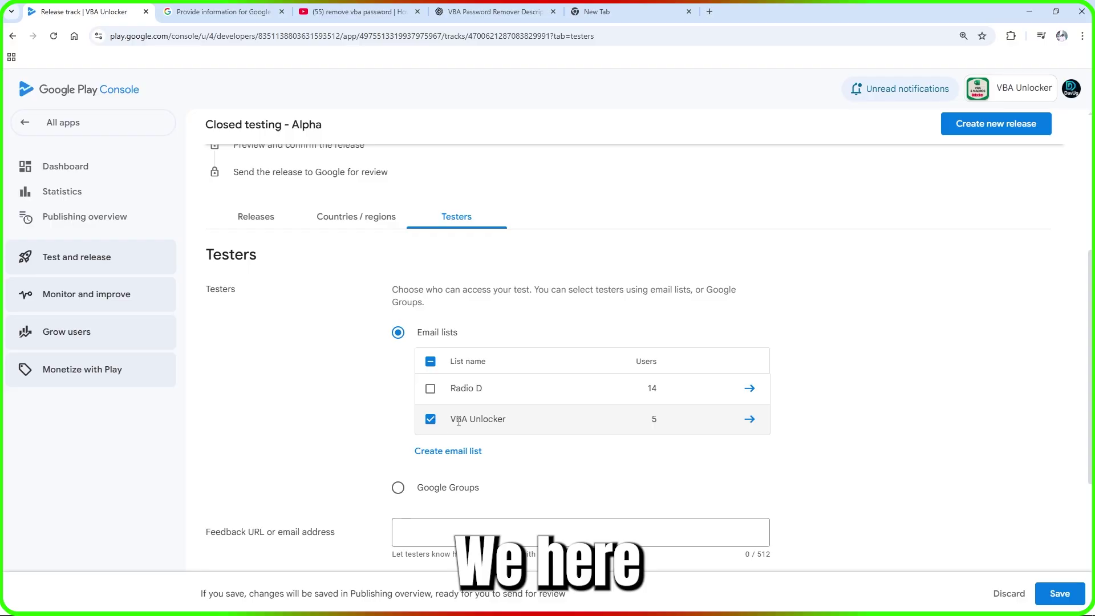
left_click(1060, 595)
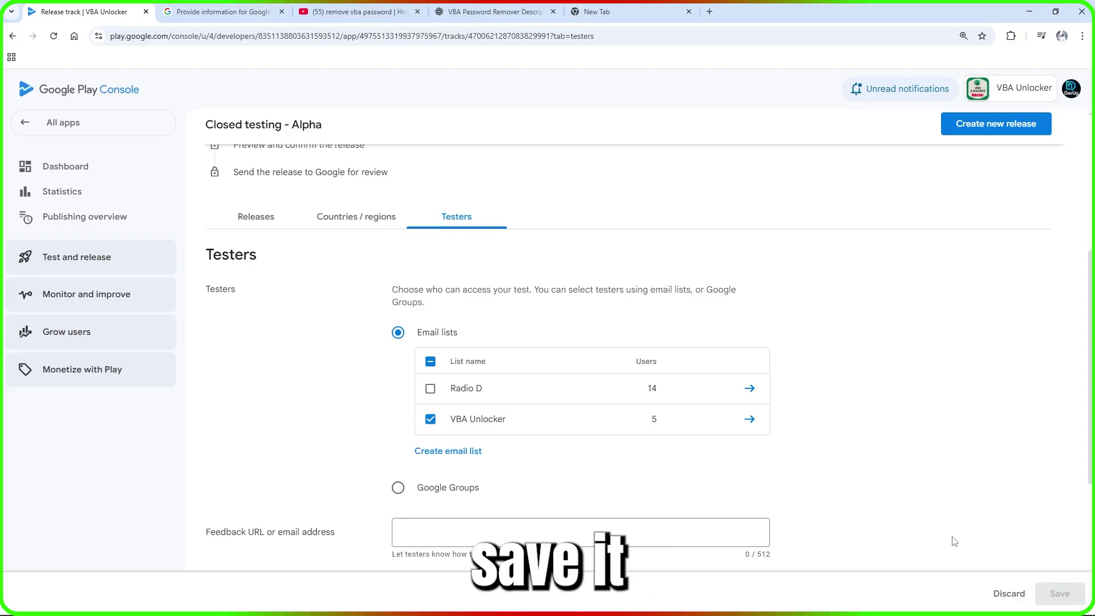
Step: Enter the feedback e-mail address in the Feedback URL field and save
scroll(363, 404, "down", 2)
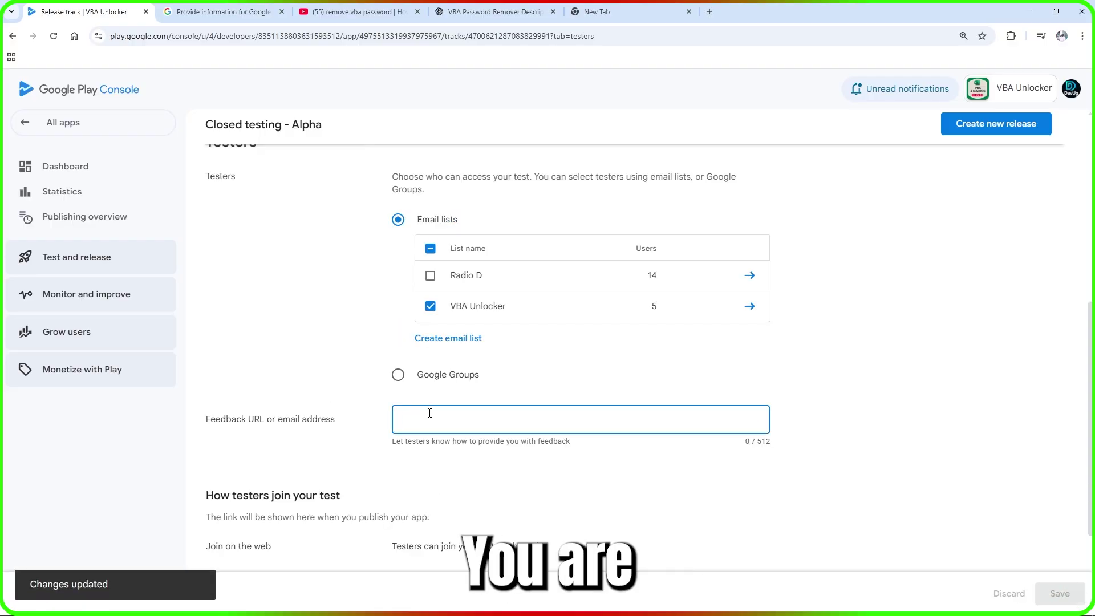
key("BackSpace")
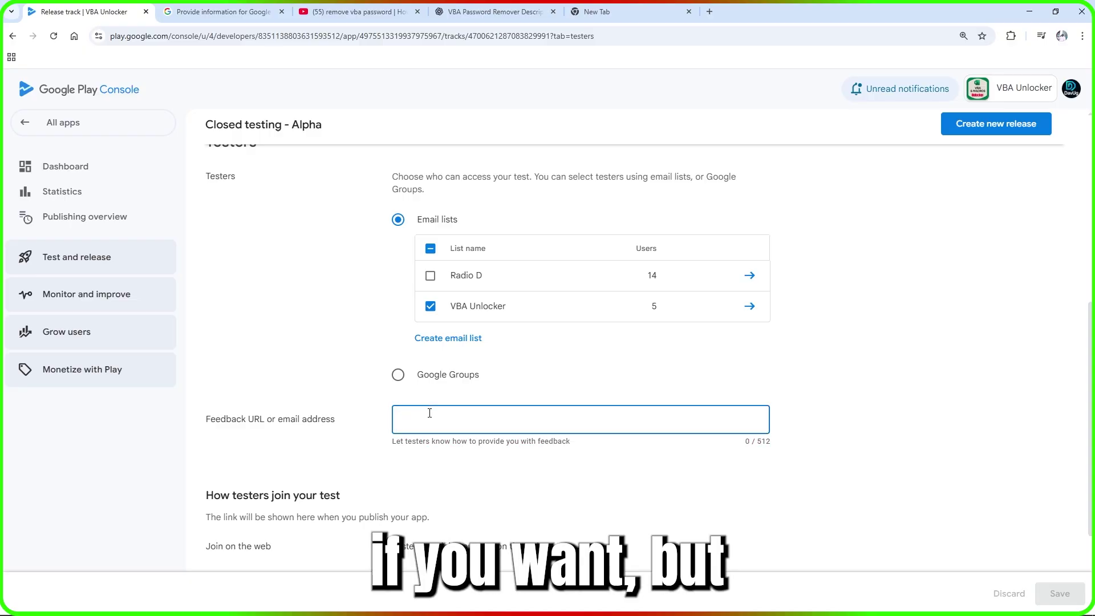
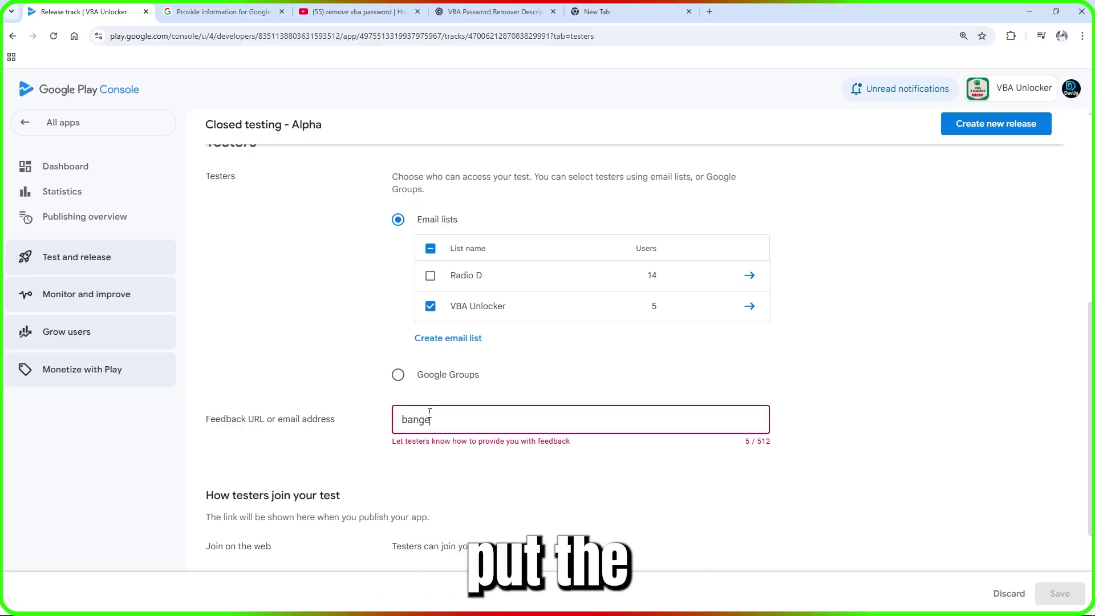
scroll(429, 413, "down", 2)
left_click(660, 385)
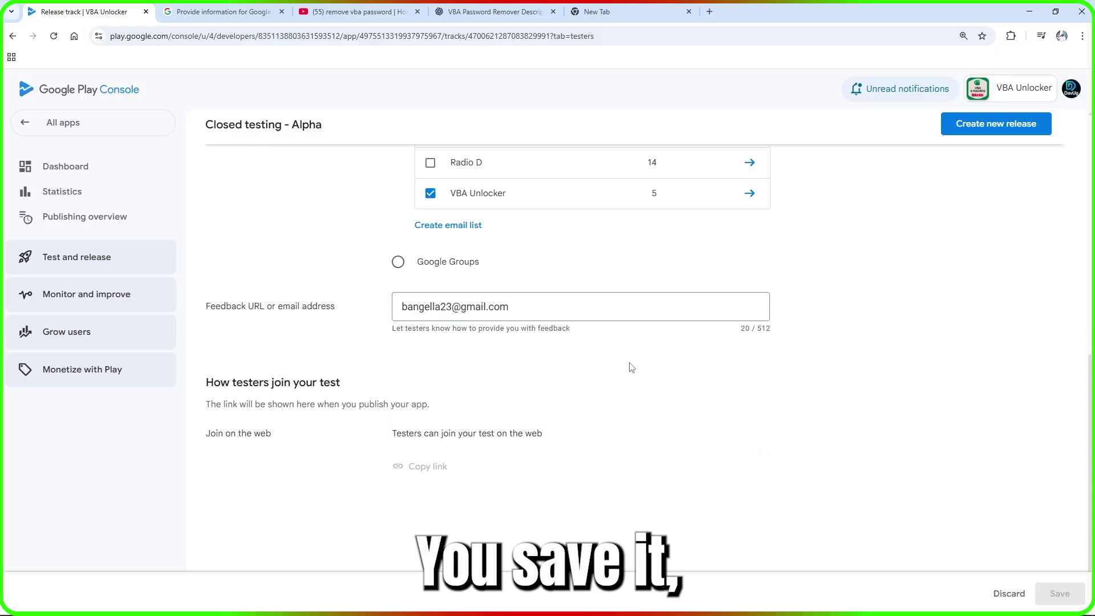
scroll(632, 368, "up", 5)
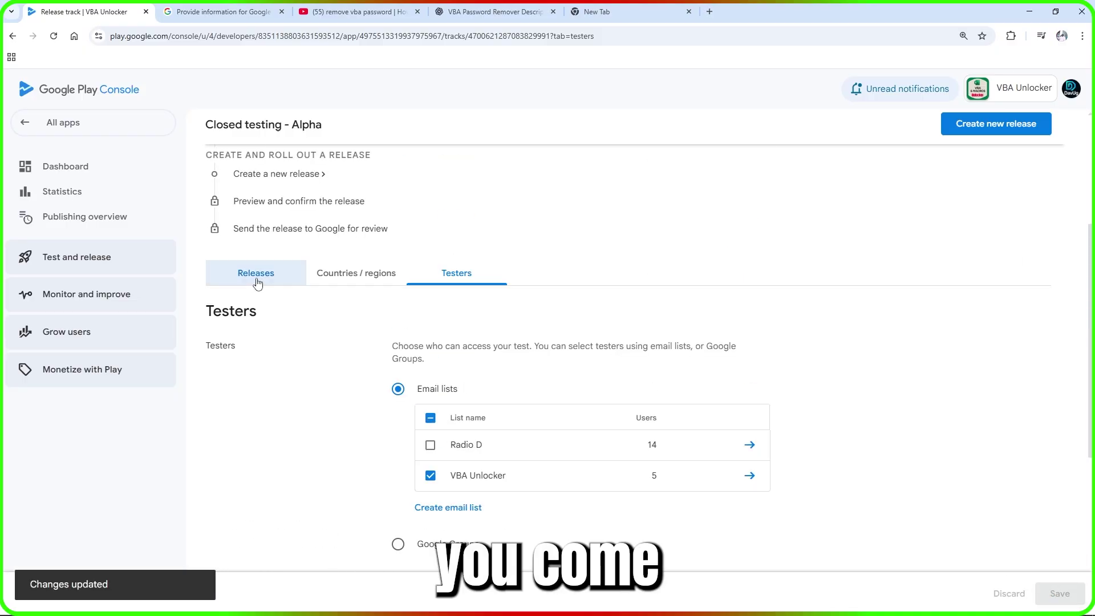
Step: Open the Create closed testing release form from the track's Releases list
left_click(257, 283)
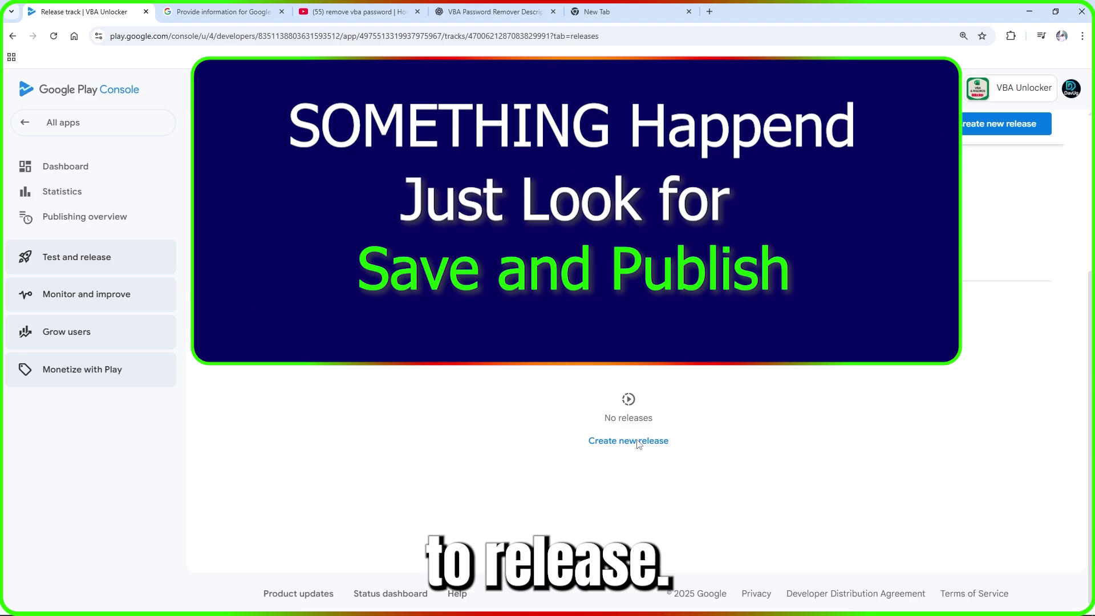
left_click(638, 442)
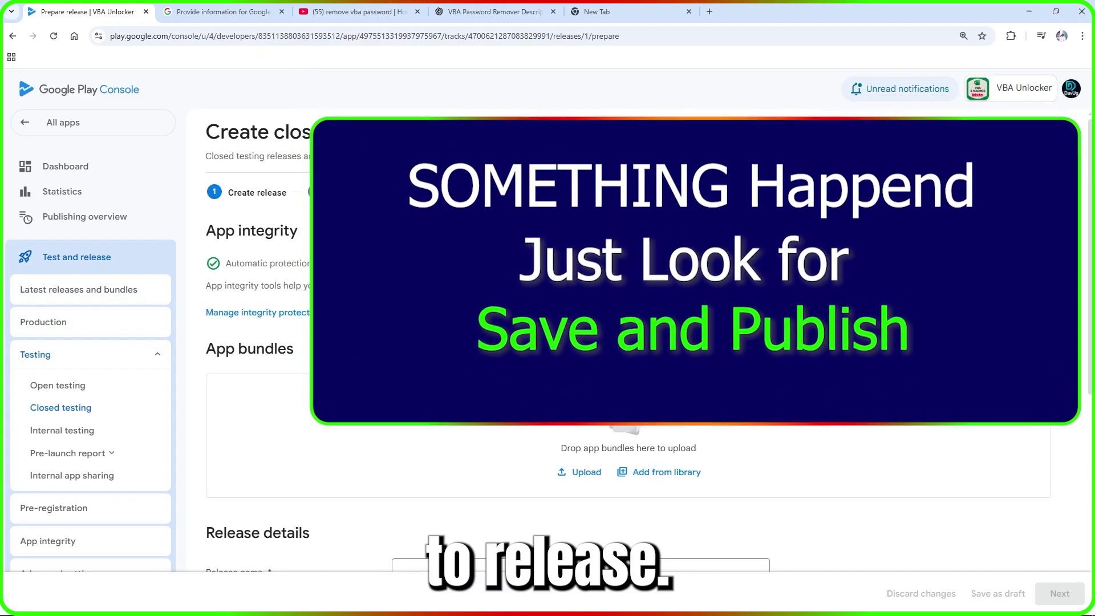
scroll(628, 342, "down", 2)
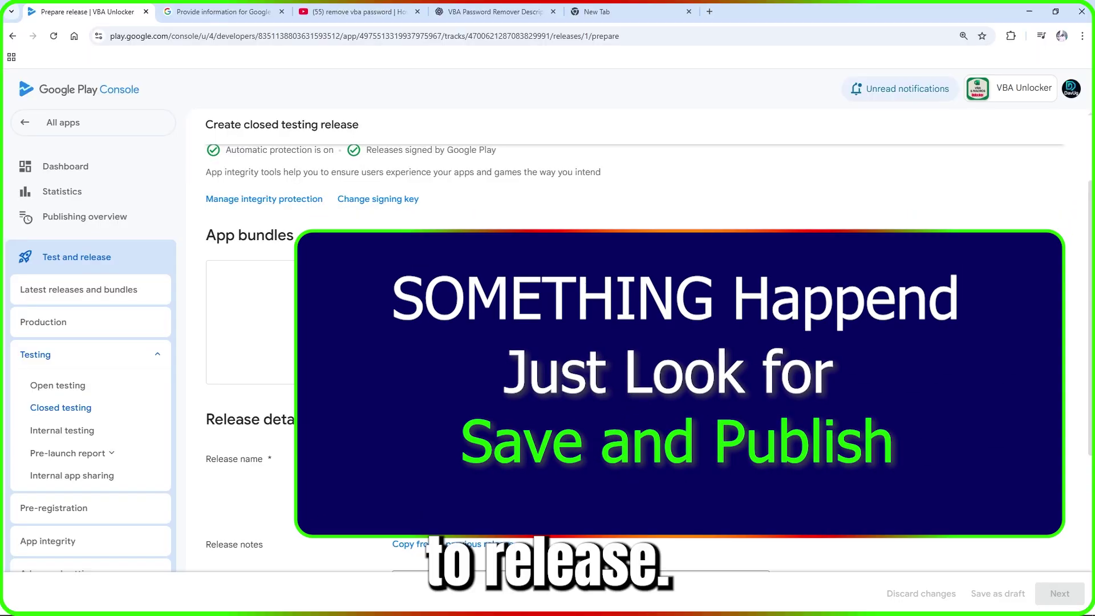